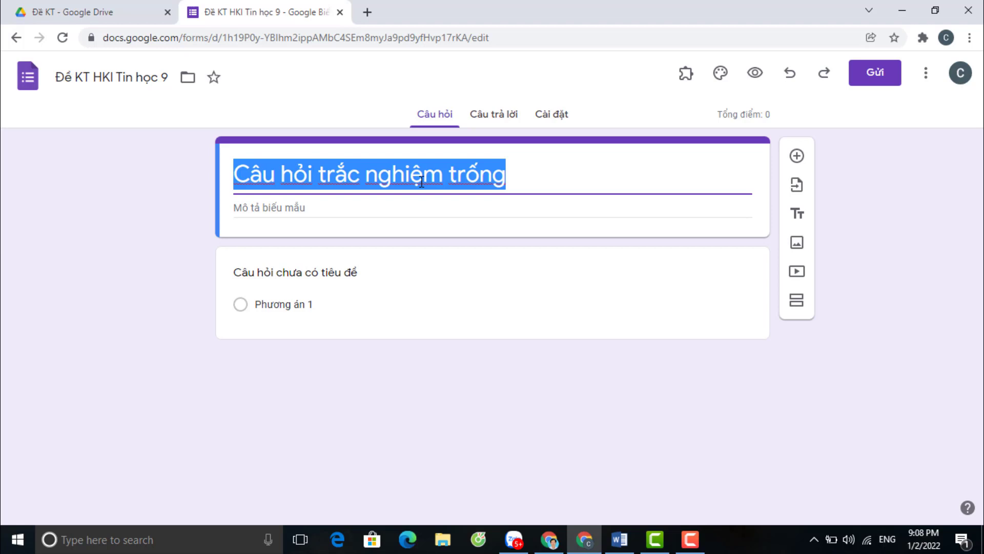
Title the form 'ĐỀ KIỂM TRA HỌC KỲ I - TIN HỌC 9'
text(ĐỀ )
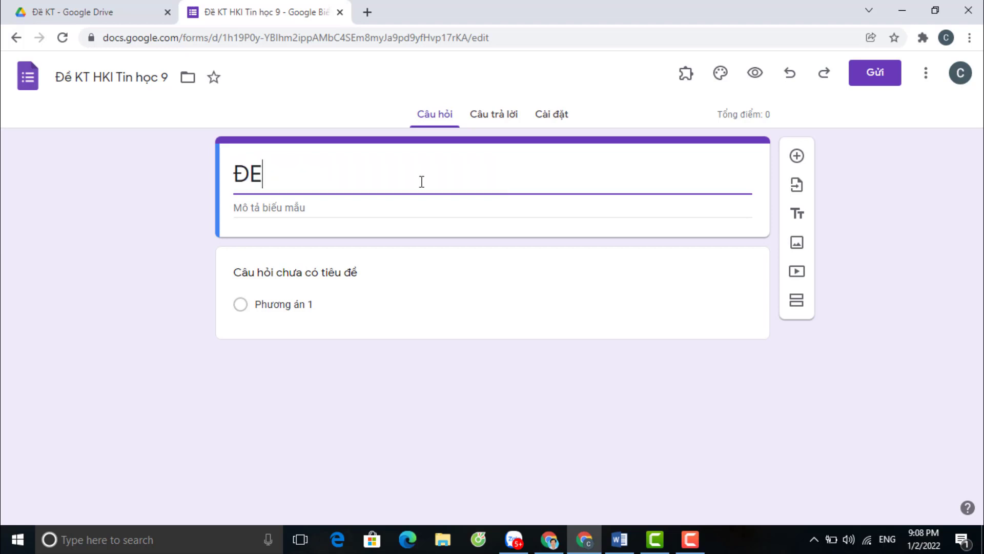
text(KIỂM TRA )
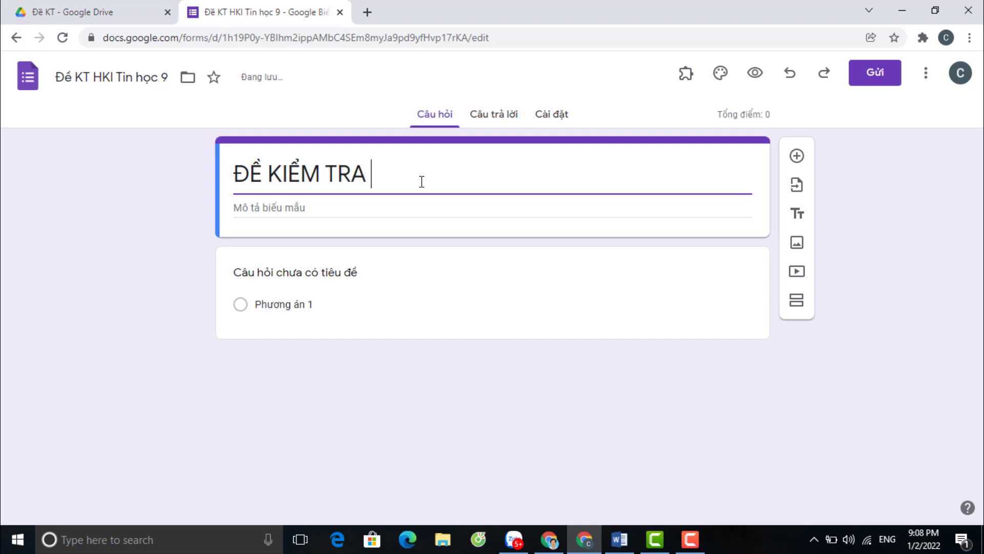
text(HOC)
text( KỲ)
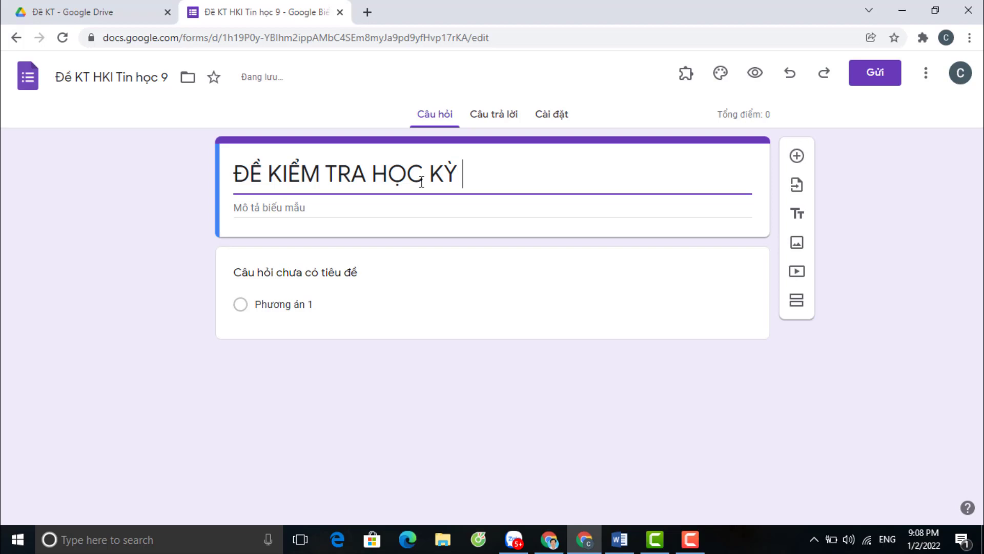
text( I - MÔN)
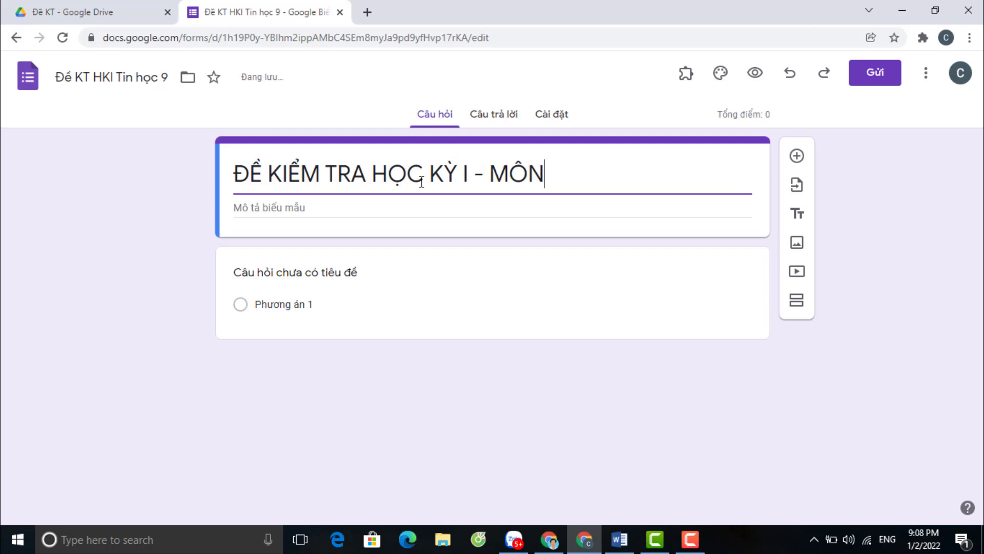
key(BackSpace)
key(BackSpace)
key(BackSpace)
text(T)
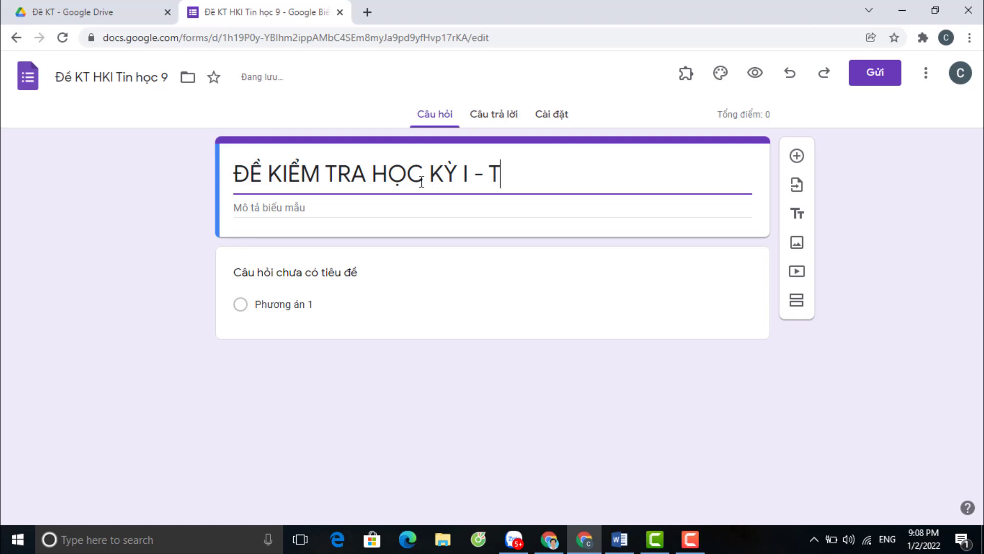
text(IN HỌC)
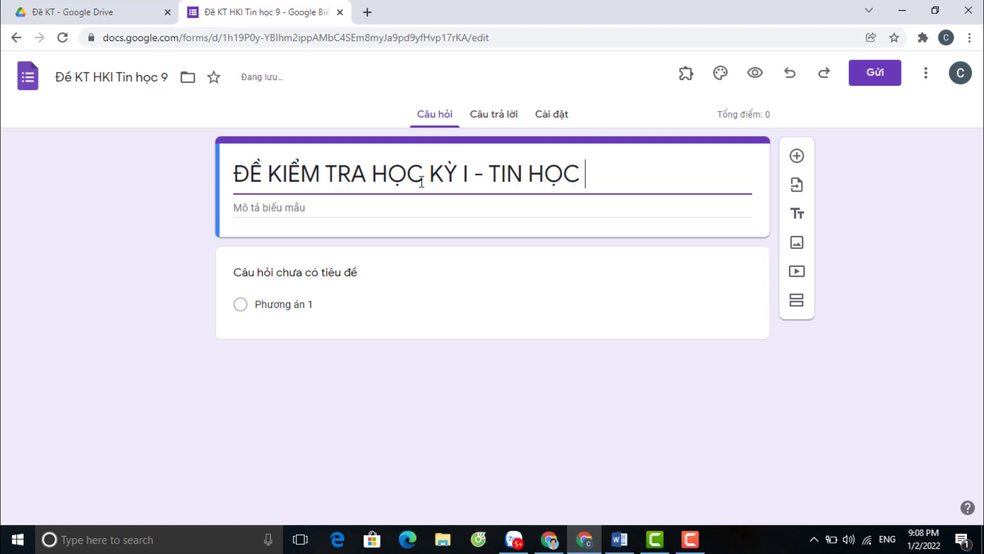
text( 9)
Add the form description 'Các em điền đầy đủ thông tin vào phần sau:'
click(256, 208)
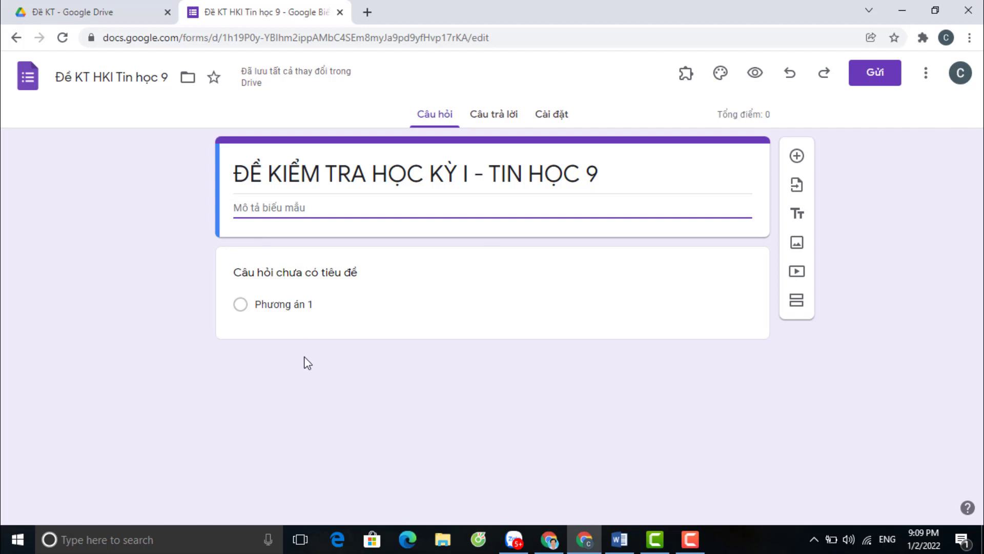
text(c)
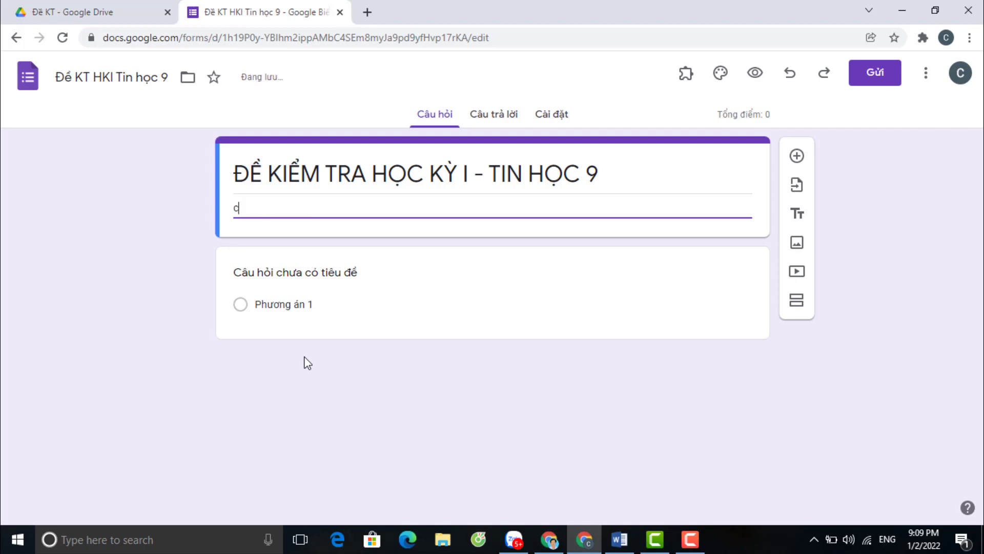
key(BackSpace)
text(ca)
key(BackSpace)
key(BackSpace)
text(Các em điền đầy đủ thông tin vào phần sau:)
click(275, 367)
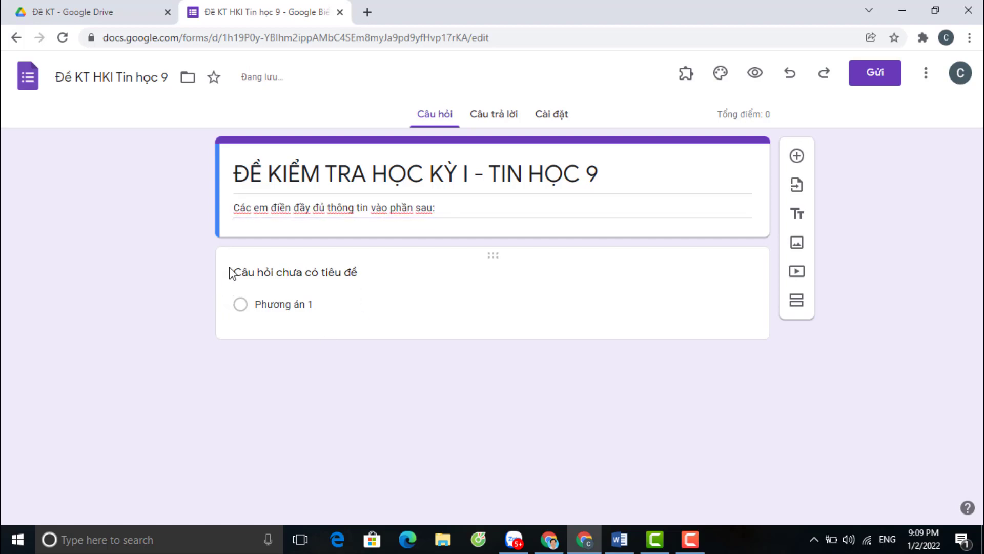
click(266, 255)
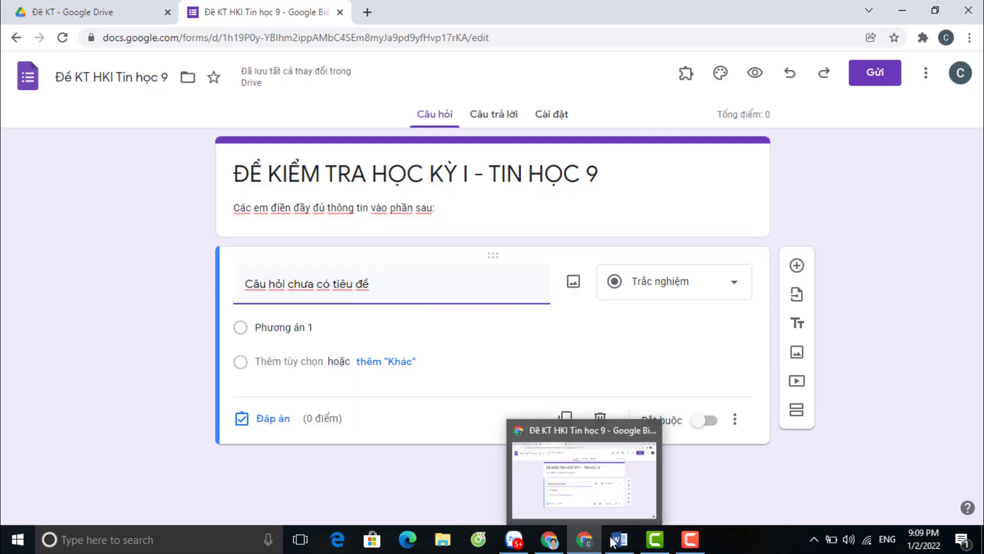
click(621, 539)
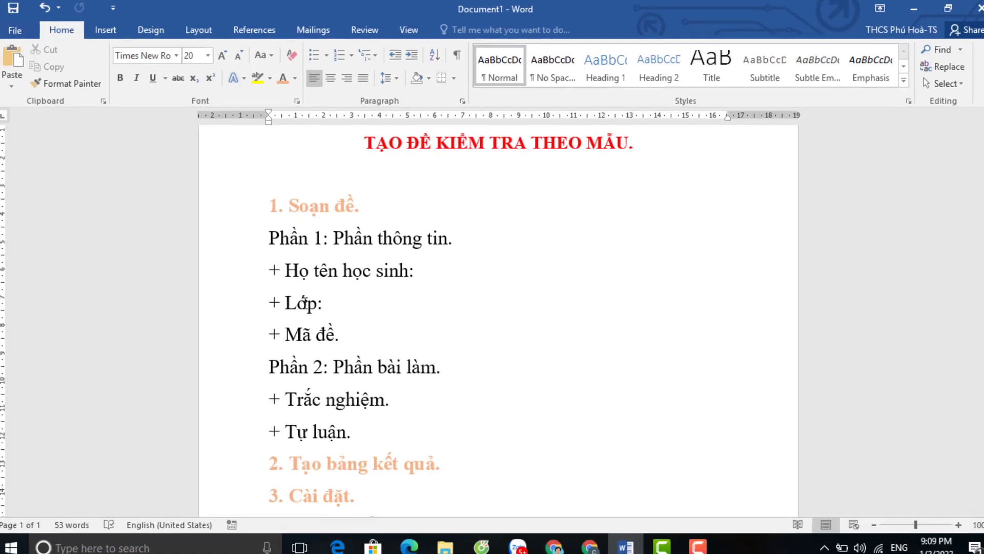
mouse_move(584, 539)
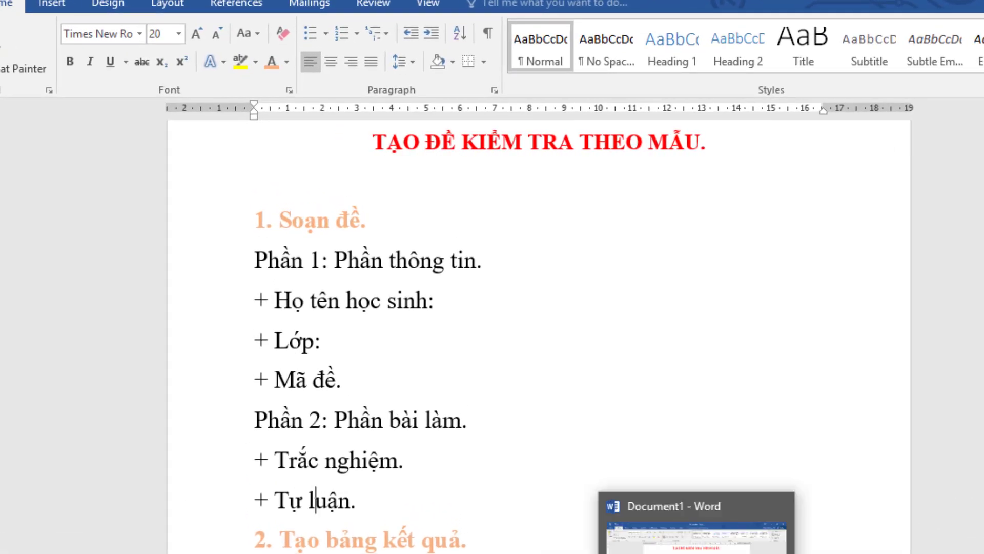
click(652, 547)
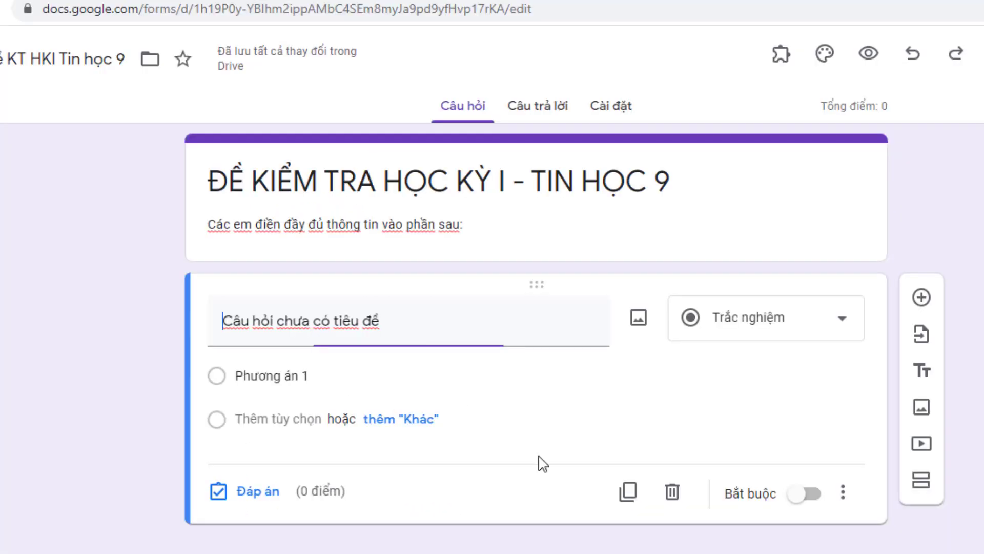
Make the first question a required short answer titled 'Họ và tên học sinh:'
click(837, 324)
click(734, 78)
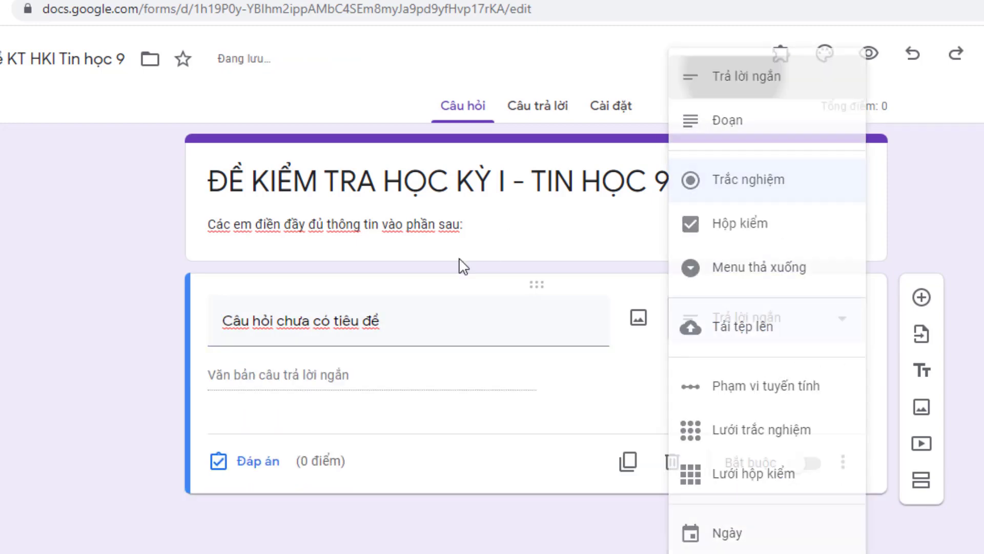
click(404, 318)
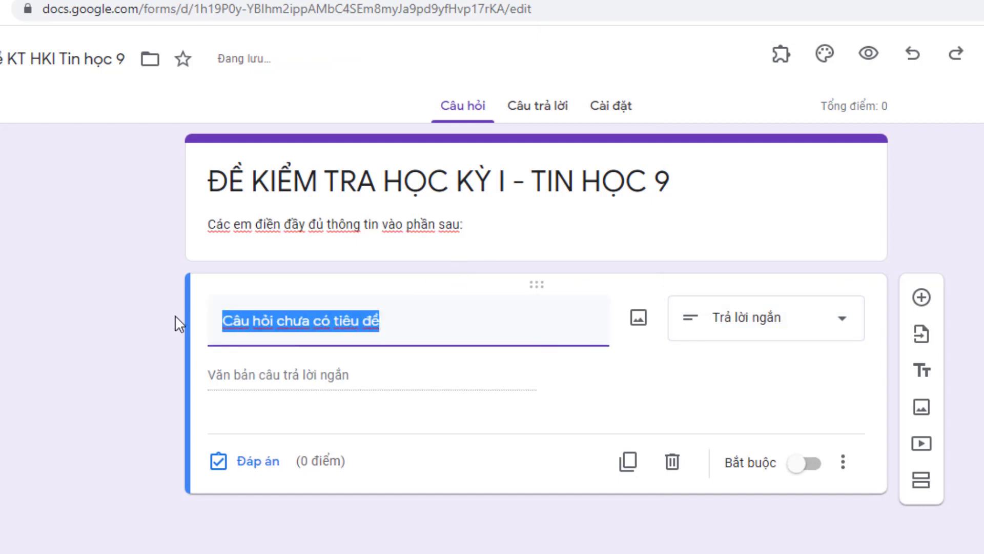
text(Họ )
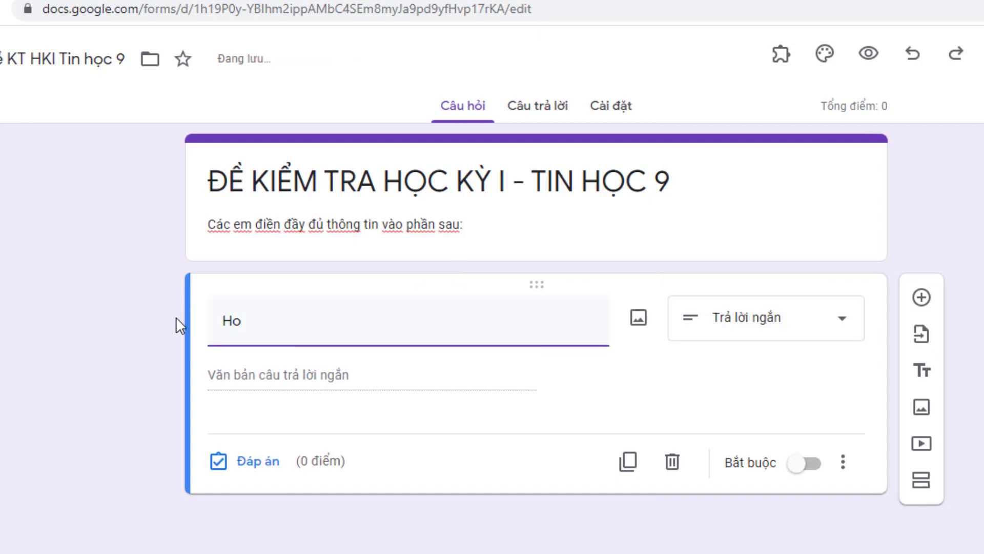
text(và tên học)
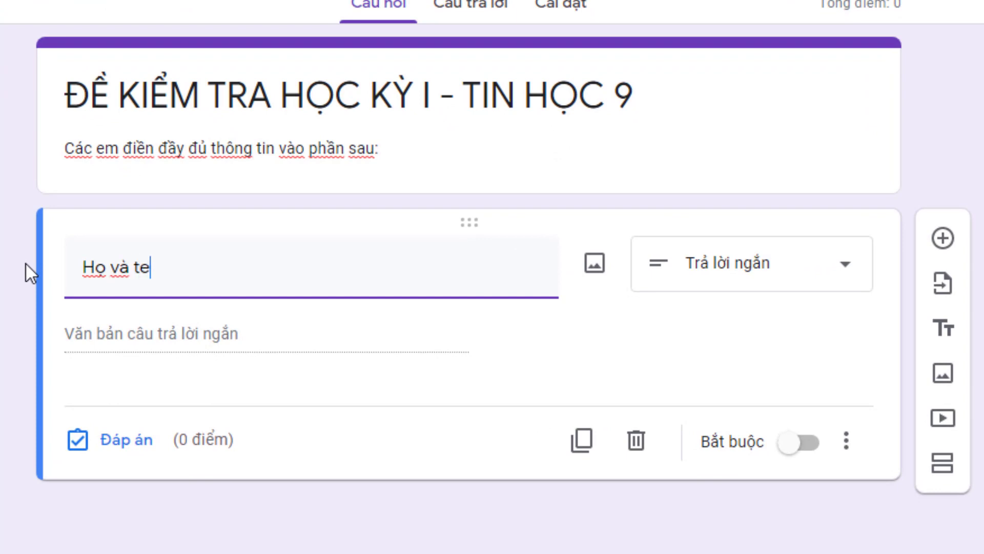
text( sinh:)
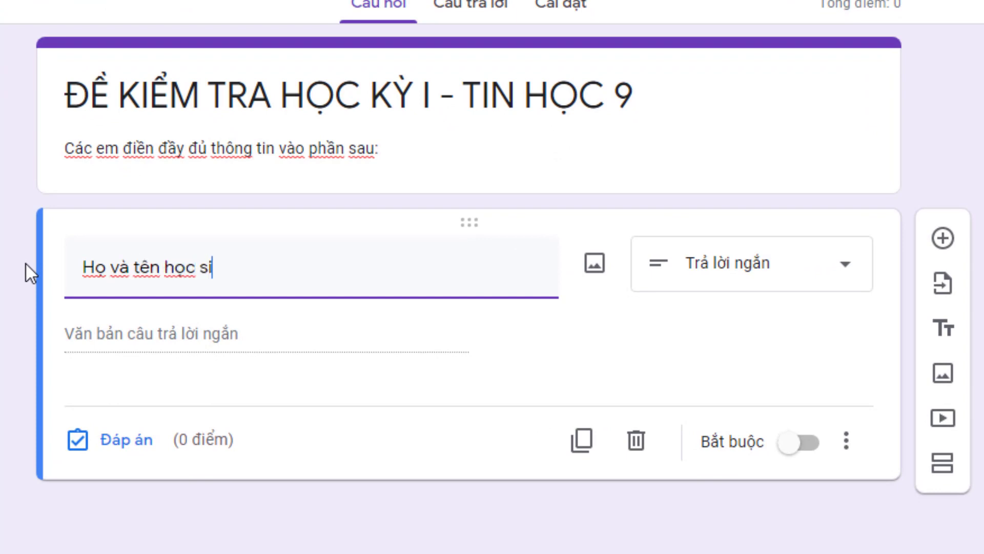
click(809, 446)
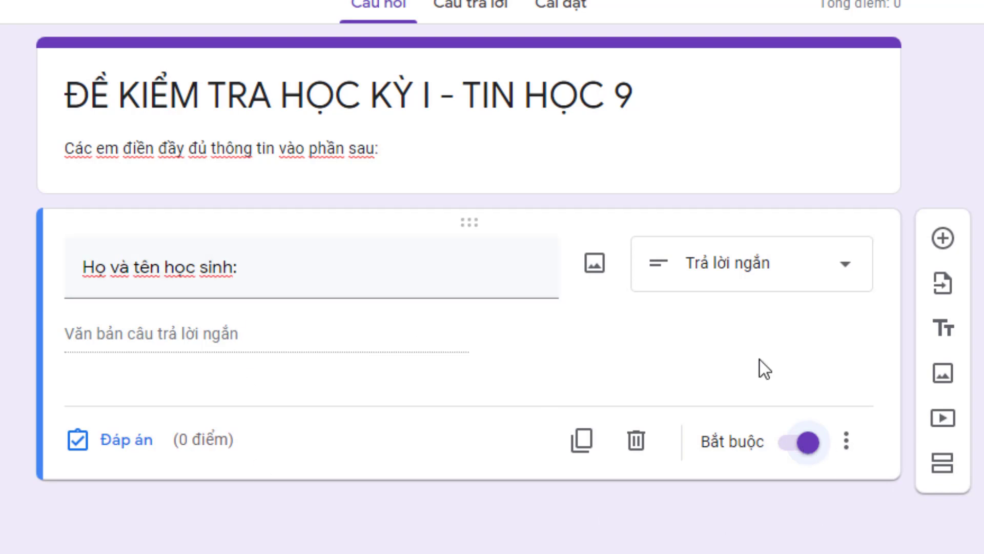
Add a required short-answer question 'Lớp:' below the student name question
click(943, 239)
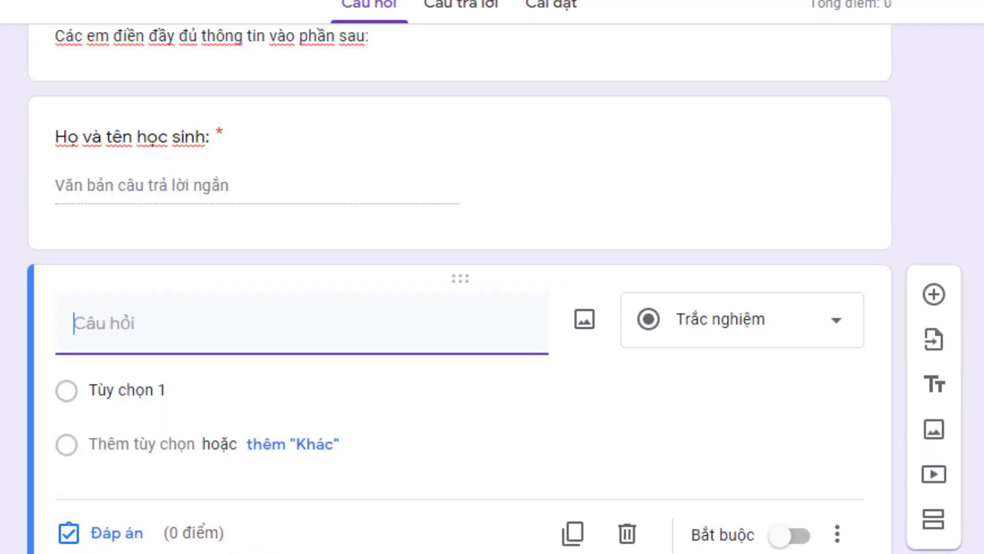
click(839, 322)
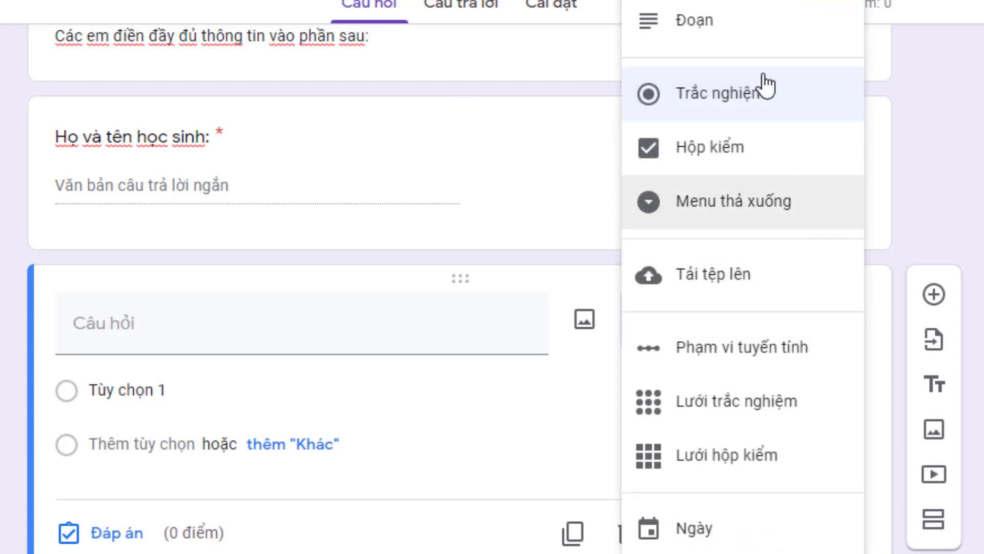
click(666, 6)
click(176, 366)
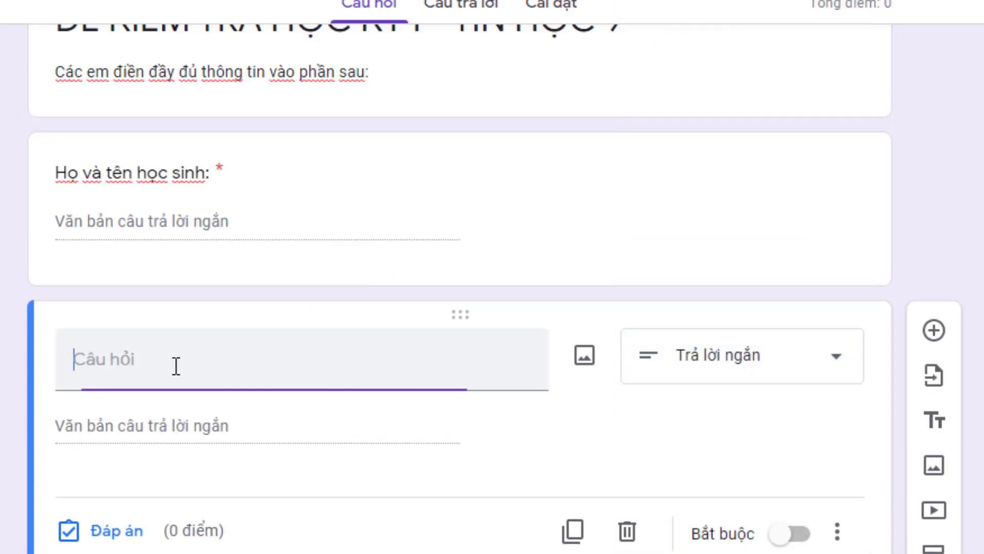
text(Lớp)
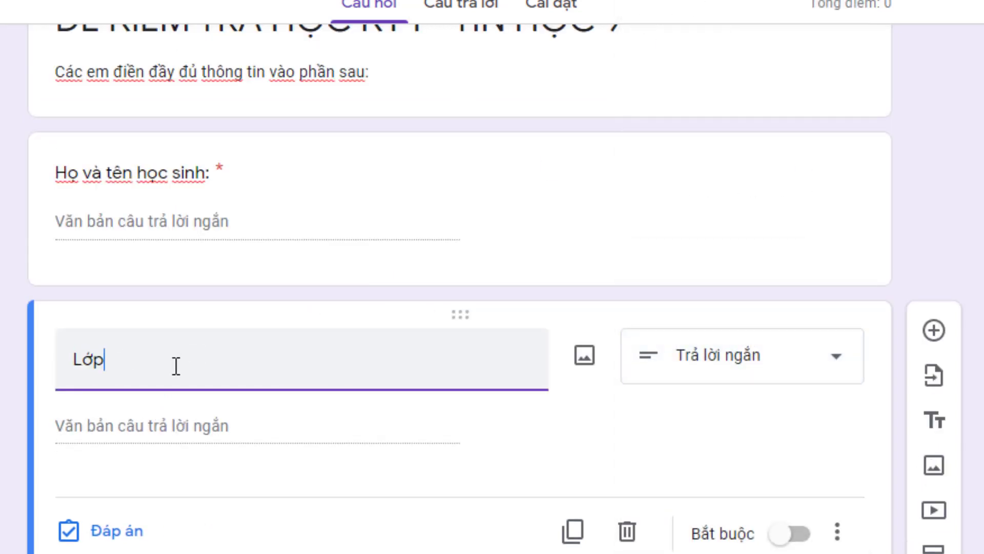
text(:)
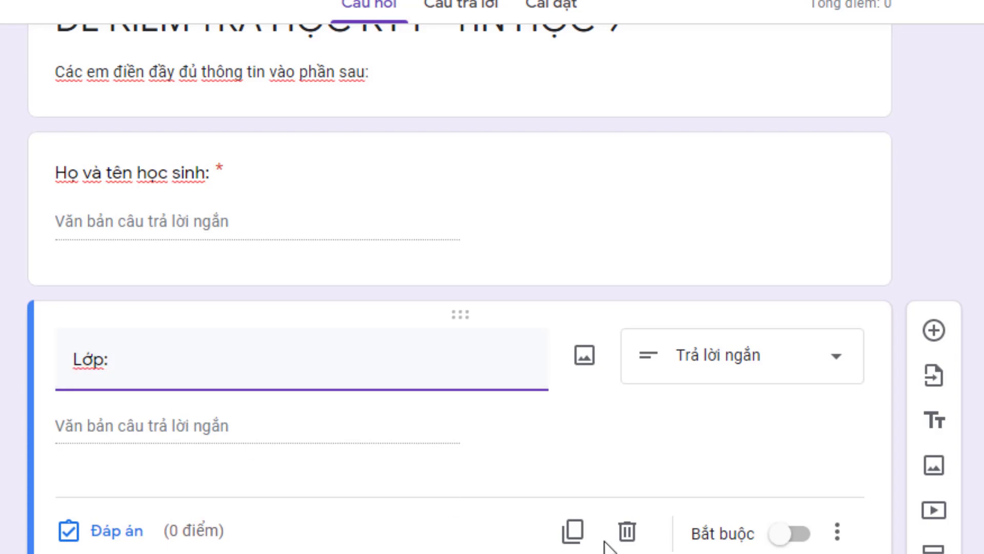
click(799, 533)
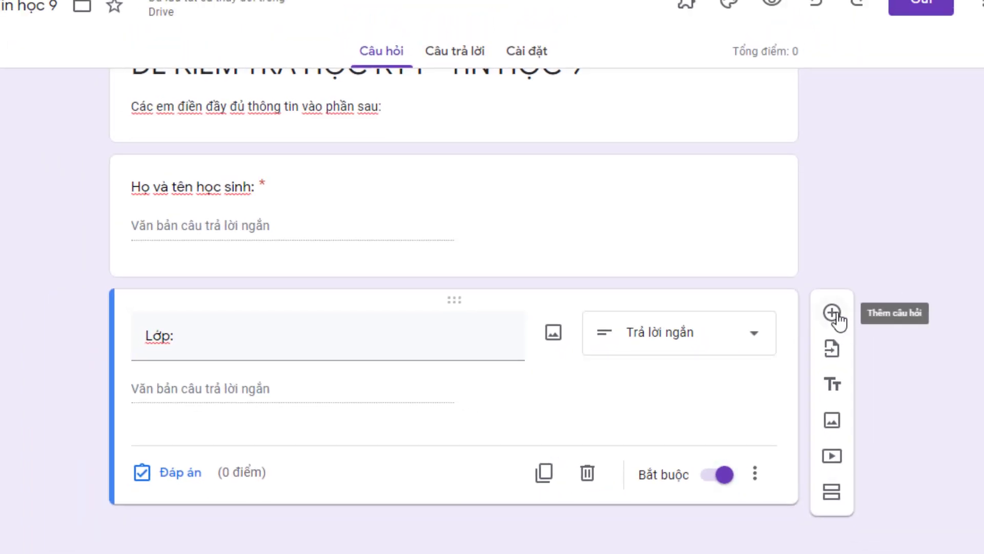
Add a short-answer question 'Hãy nhập đúng mã đề do Giám thị cung cấp:' below Lớp:
click(836, 315)
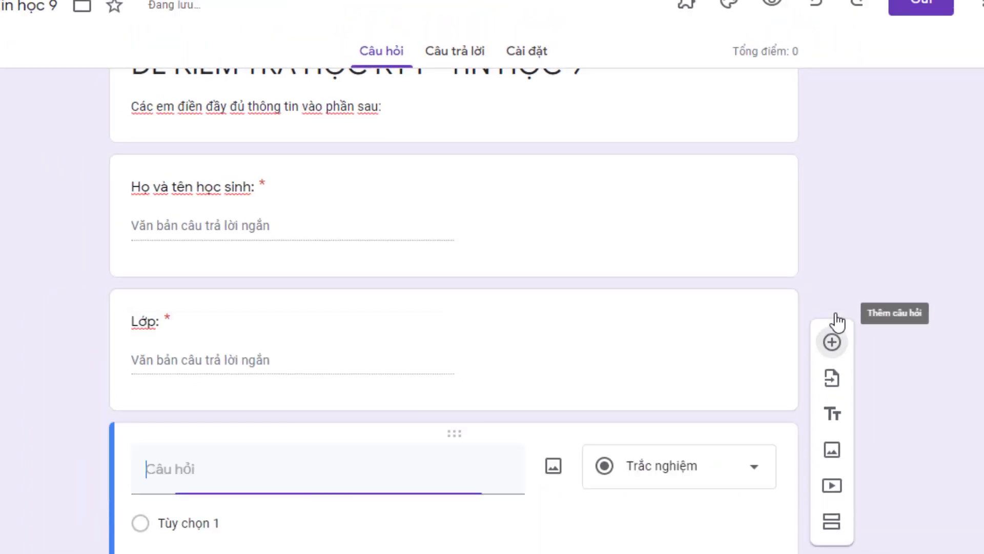
click(751, 312)
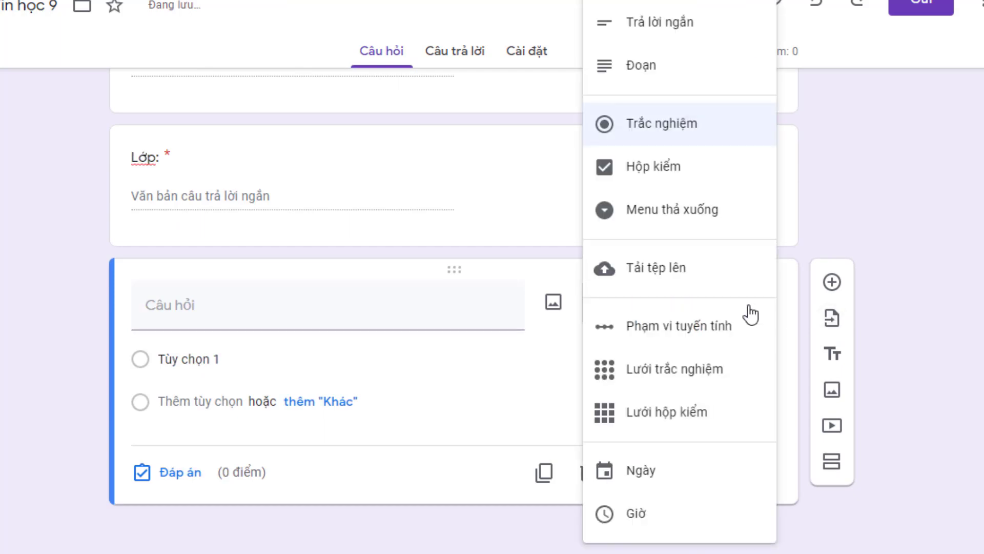
click(655, 37)
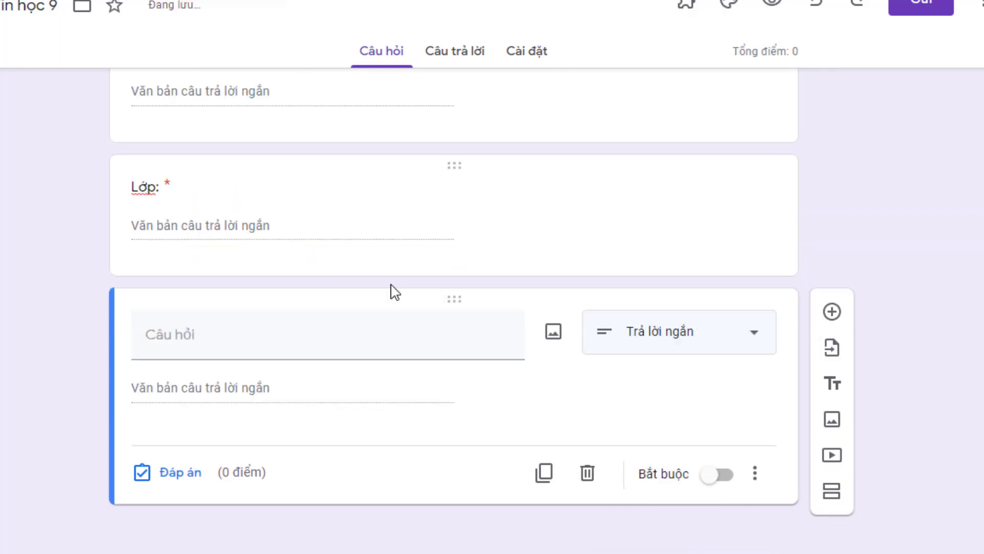
click(270, 337)
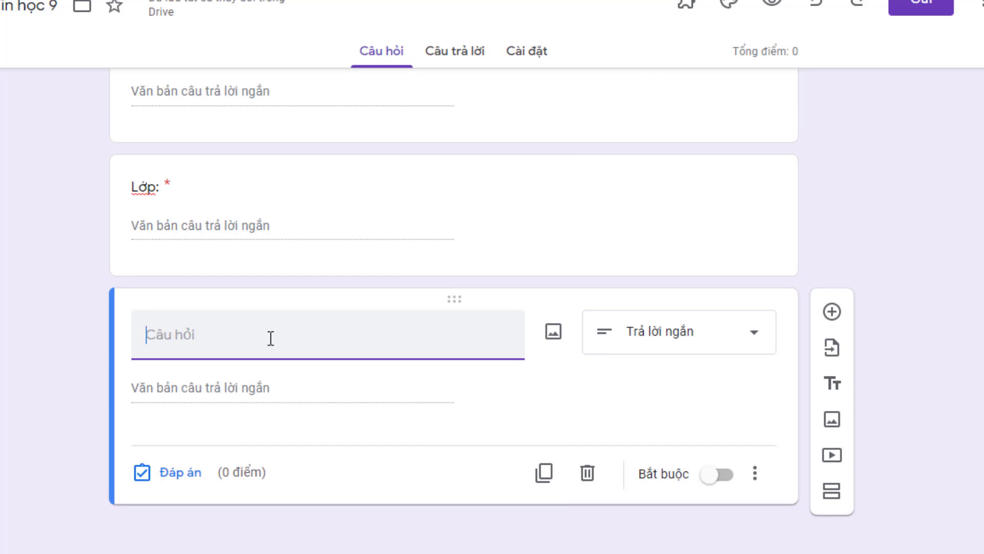
text(E)
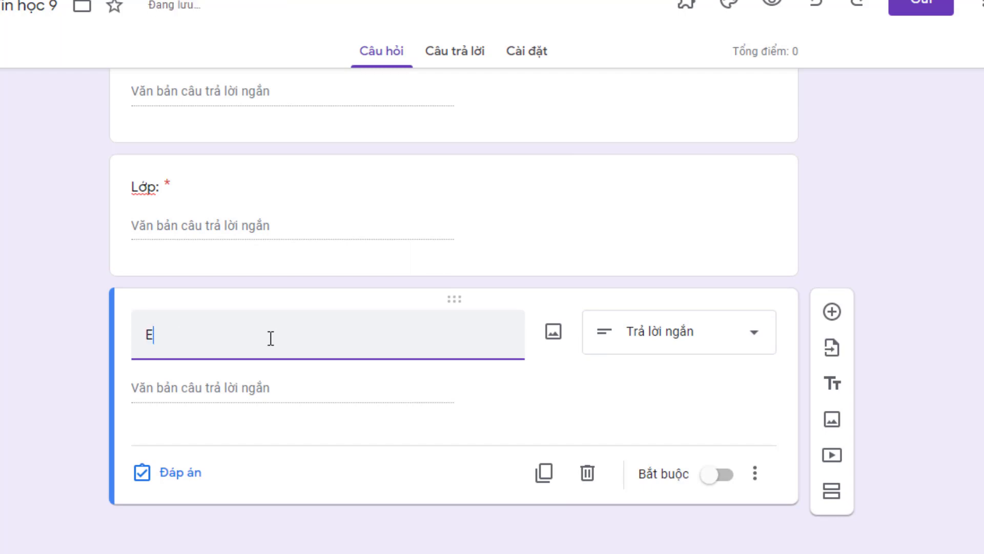
text(m đ)
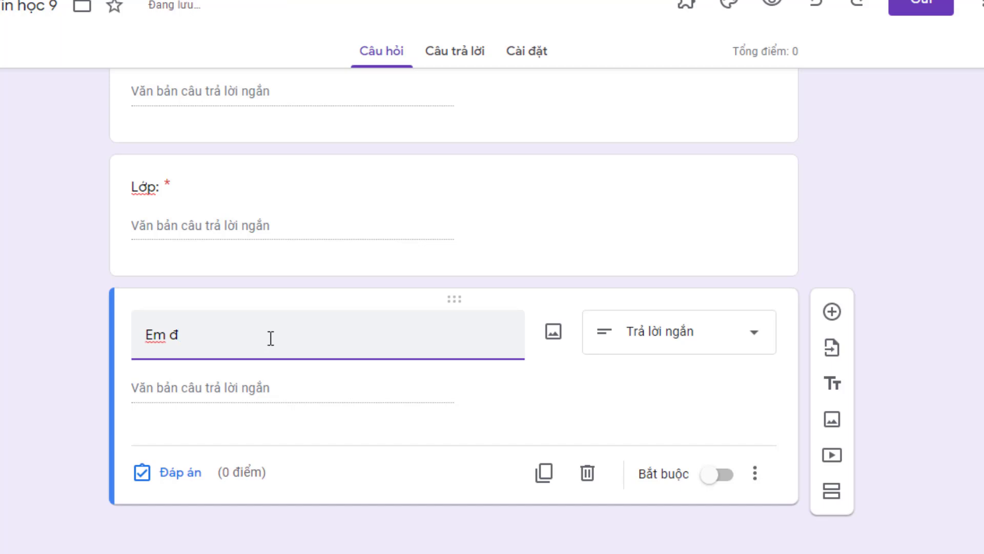
key(BackSpace)
key(BackSpace)
key(BackSpace)
key(BackSpace)
text(Hãy nhập đúng mã đề )
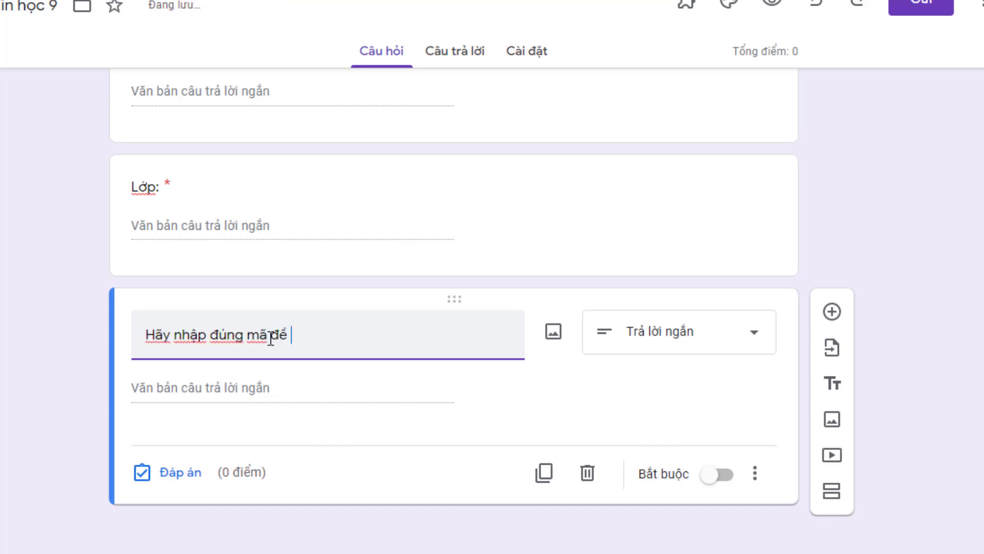
text(do Giám thị cung cấp:)
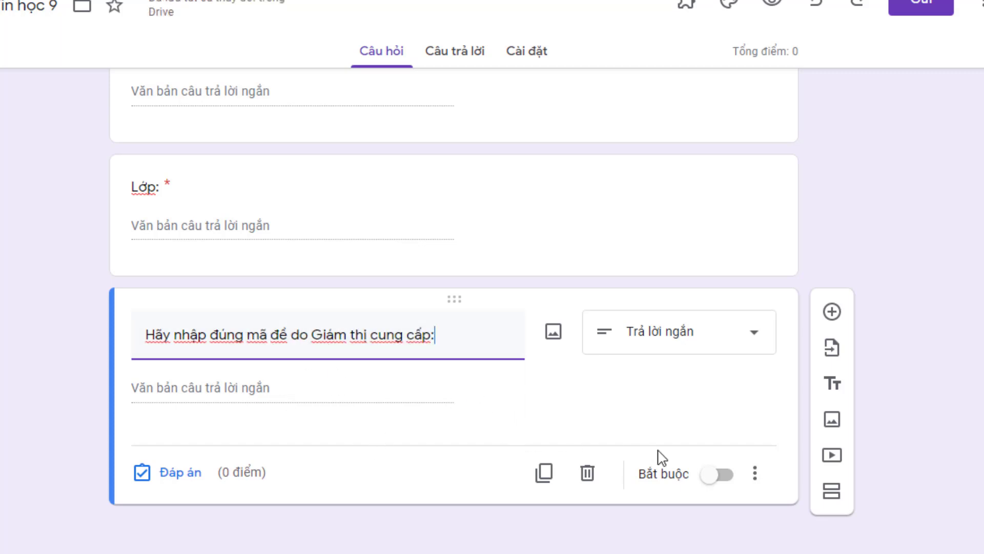
click(755, 483)
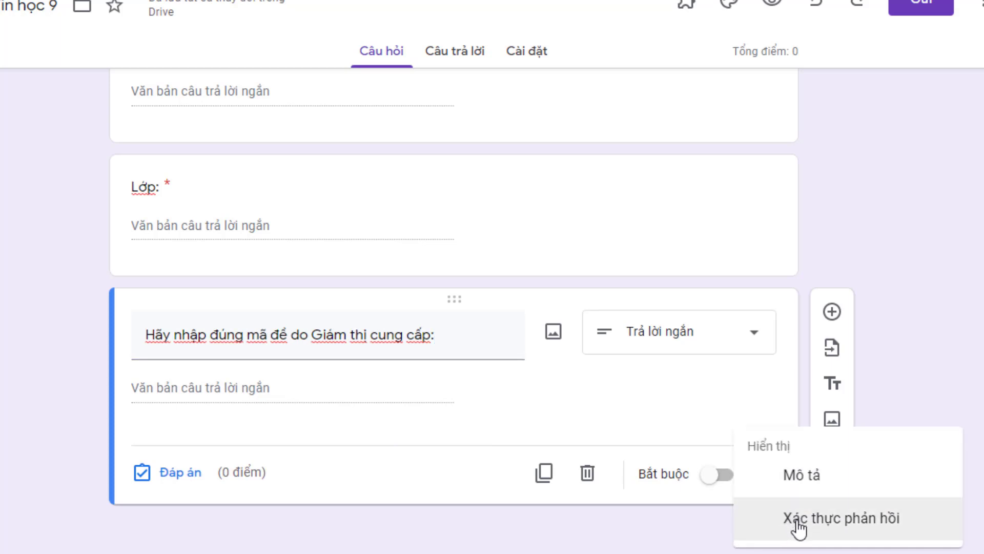
Validate the code as a number equal to 123456, erroring 'Mã đề sai. Liên hệ với Giám thị coi thi.'
click(797, 520)
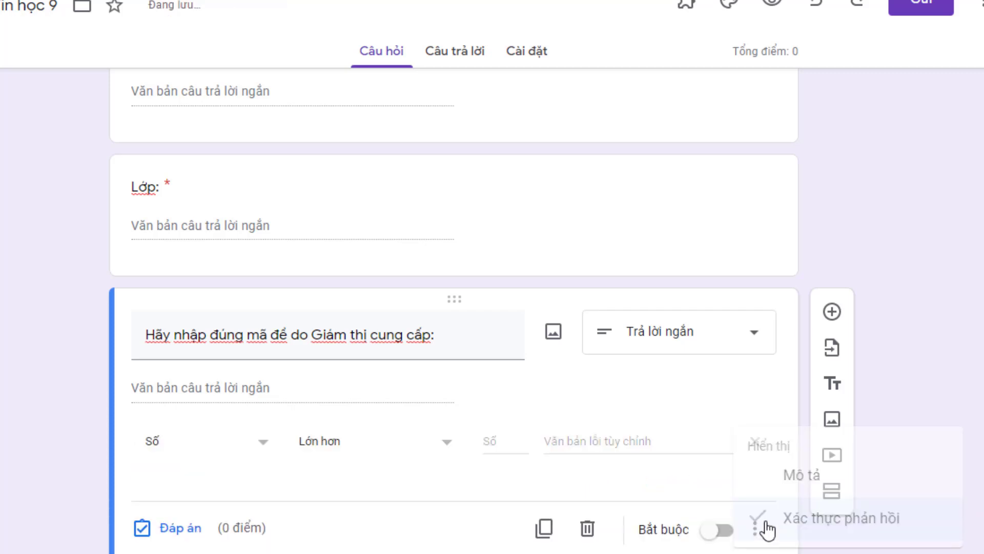
click(272, 393)
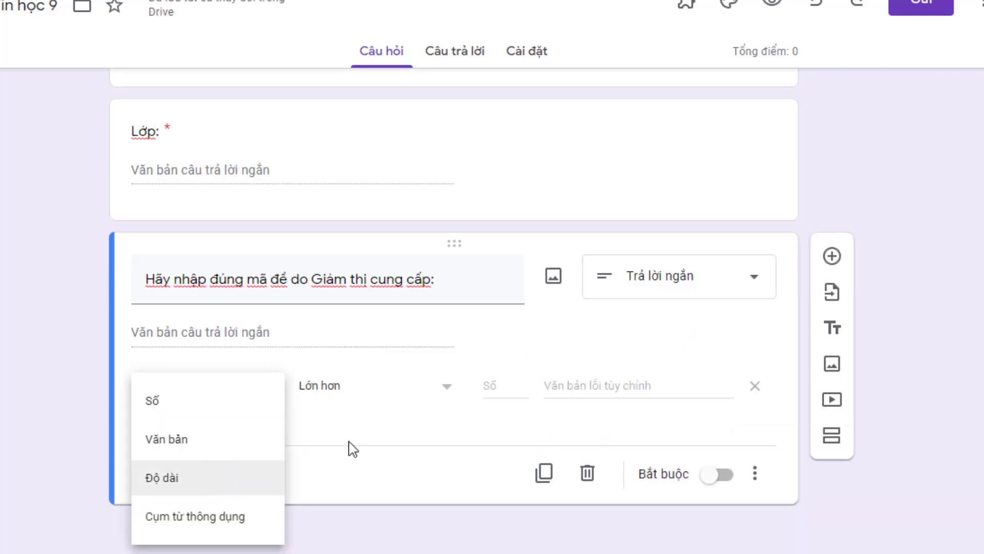
click(182, 400)
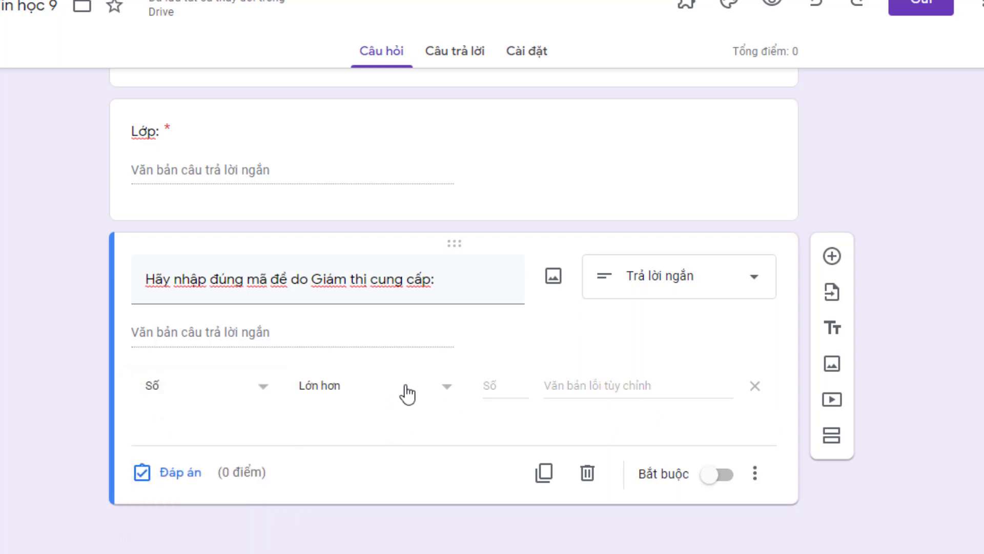
click(442, 392)
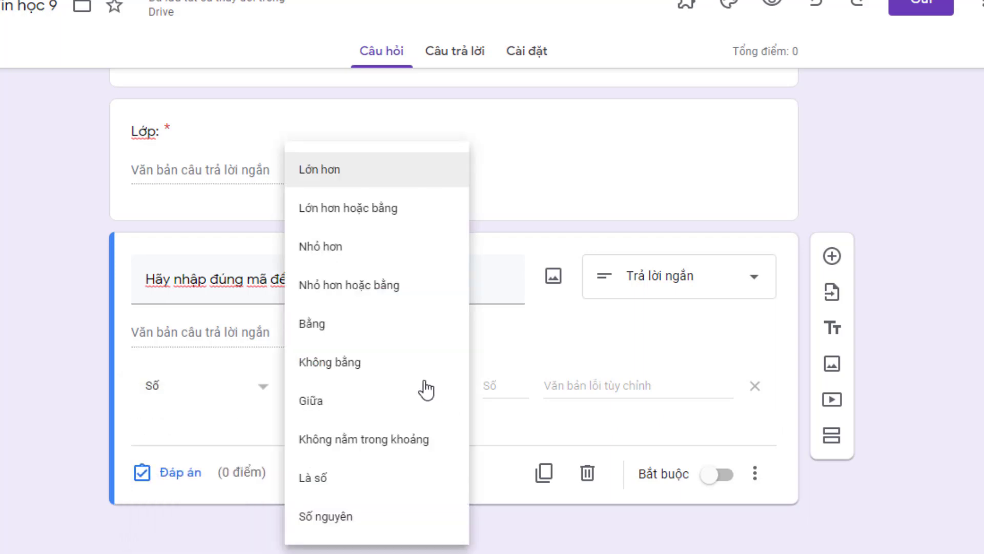
click(346, 334)
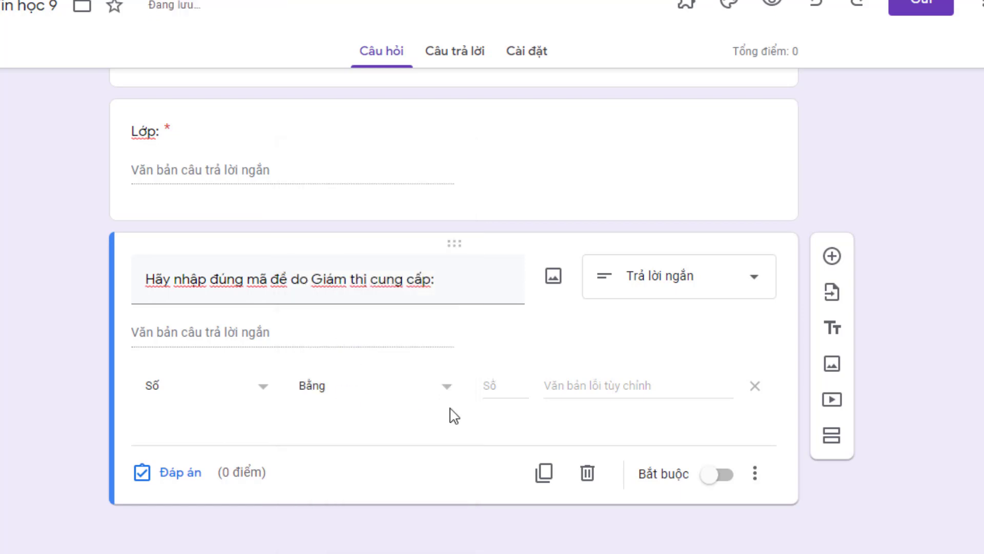
click(498, 384)
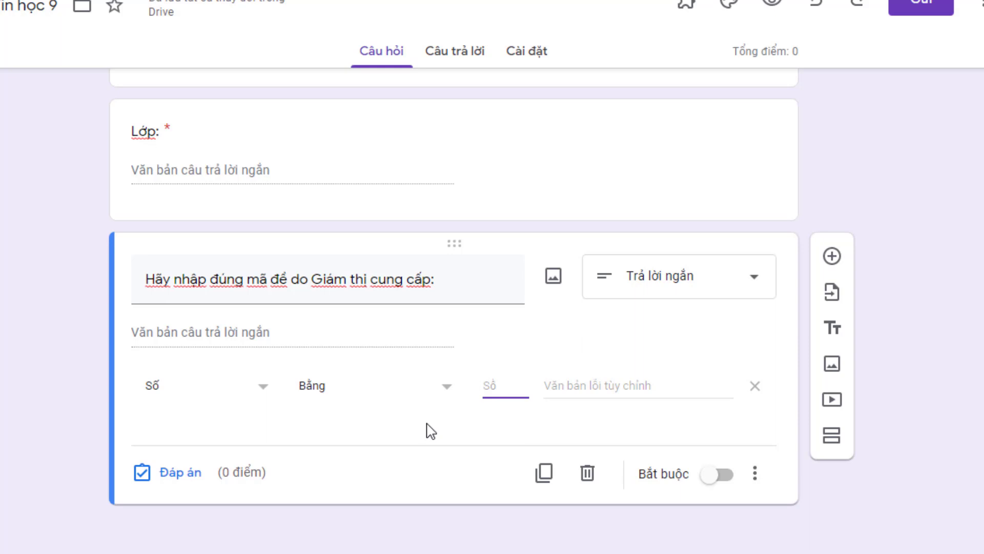
text(123456)
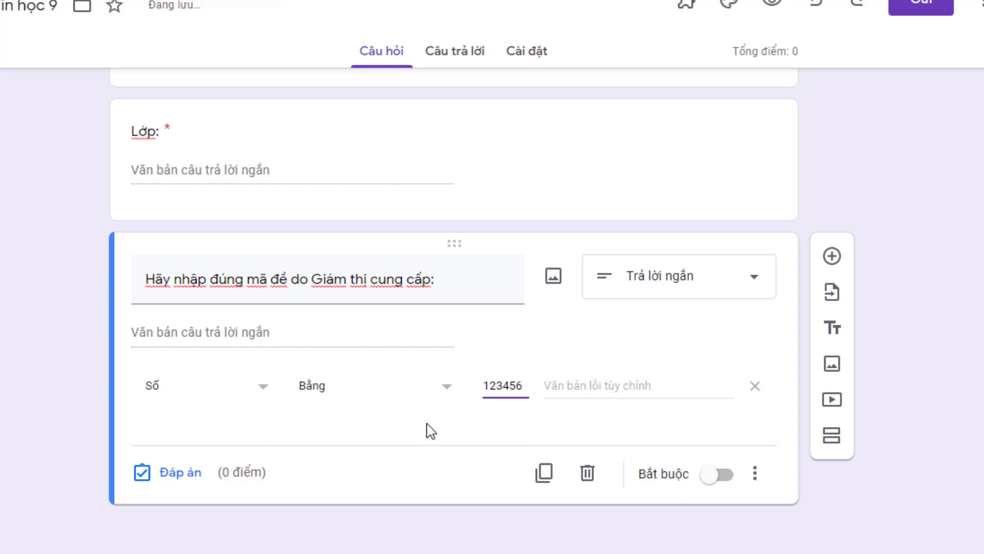
click(436, 436)
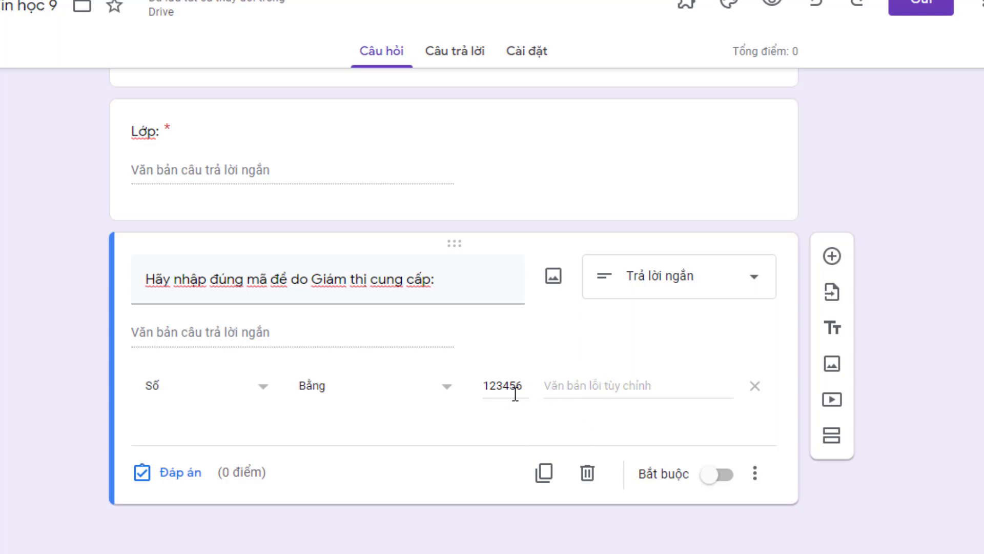
click(575, 387)
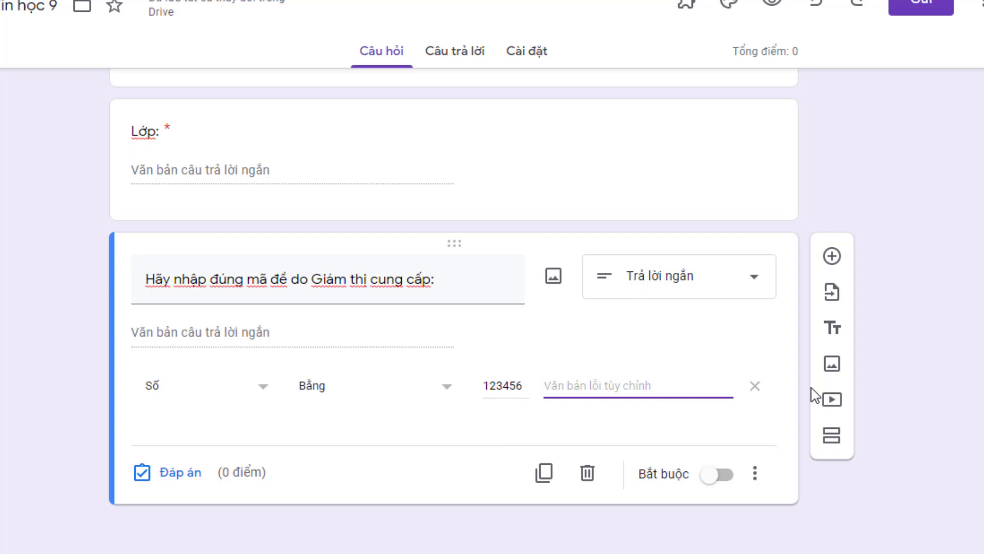
text(Ma)
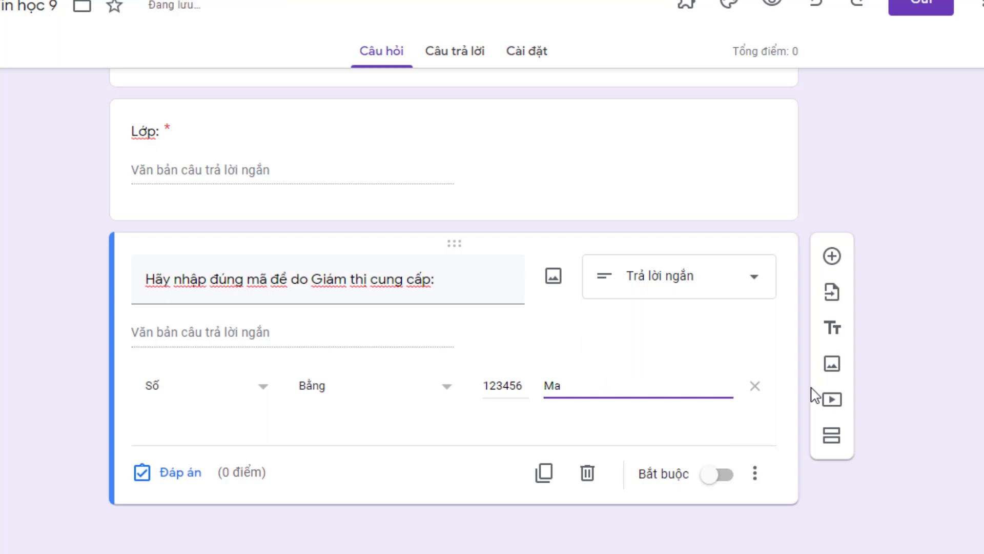
text( đề sai. Liên)
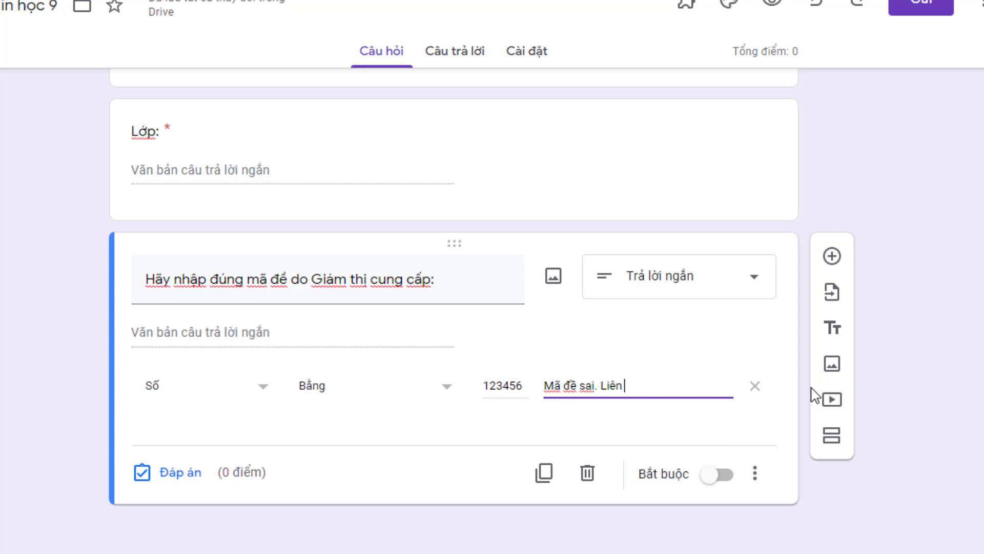
text( he)
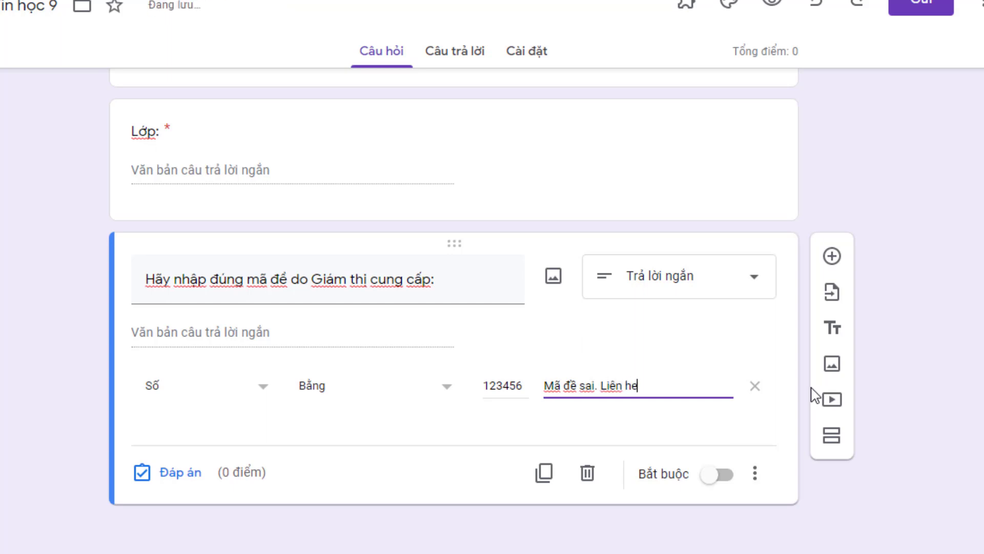
key(BackSpace)
text(ệ với Giám thị coi thi.)
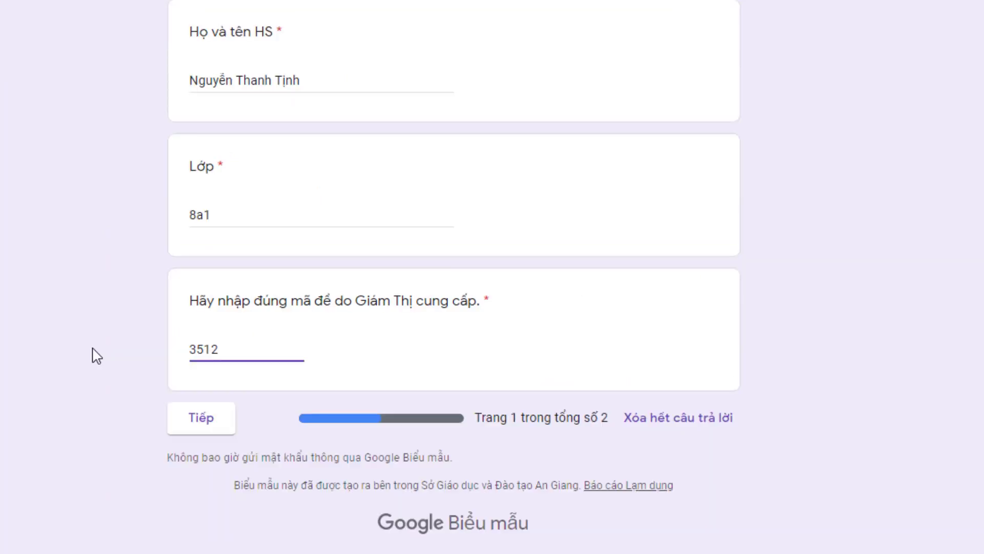
click(97, 355)
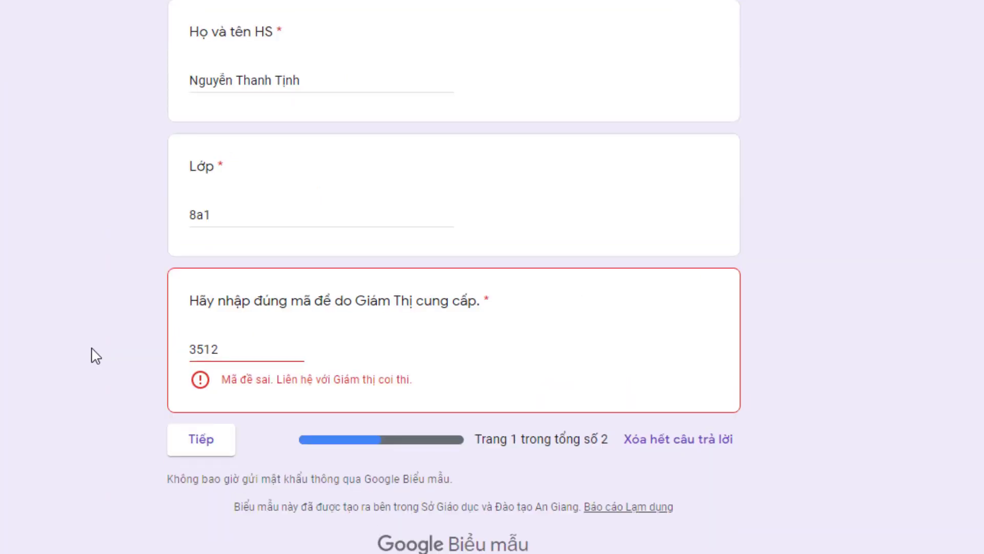
Change the exam code entered in the preview to test the validation error
click(232, 351)
text(23456)
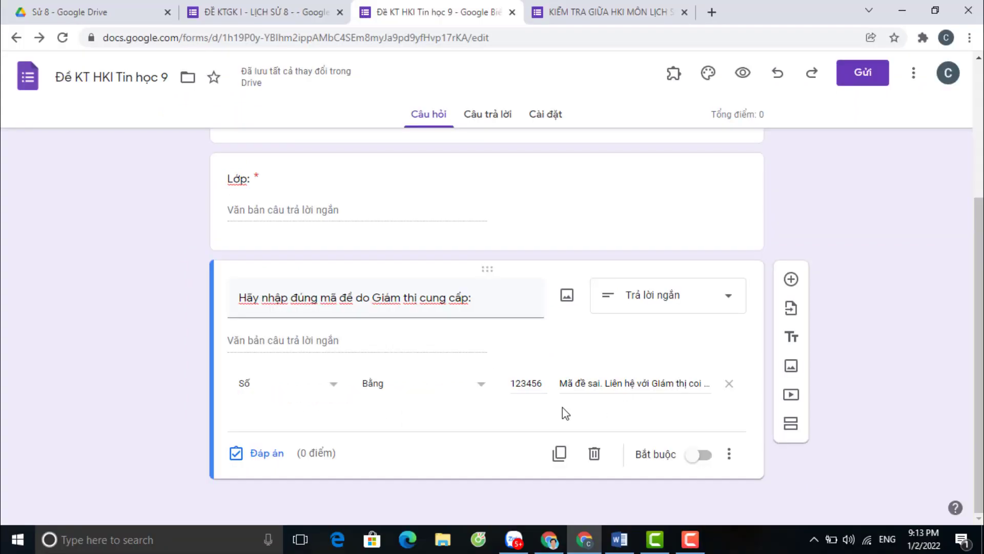
Switch on Bắt buộc for the exam-code question
scroll(485, 416, up, 4)
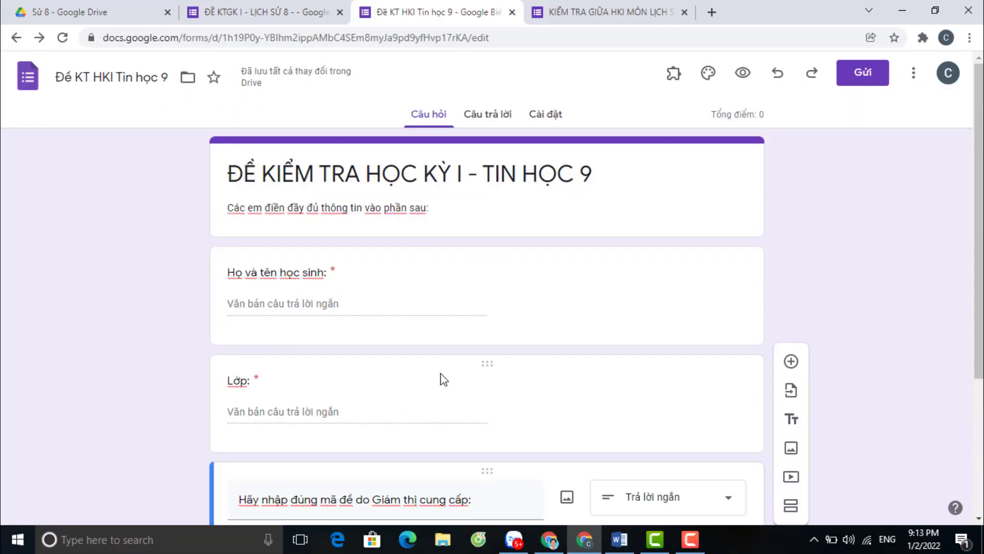
scroll(365, 354, down, 4)
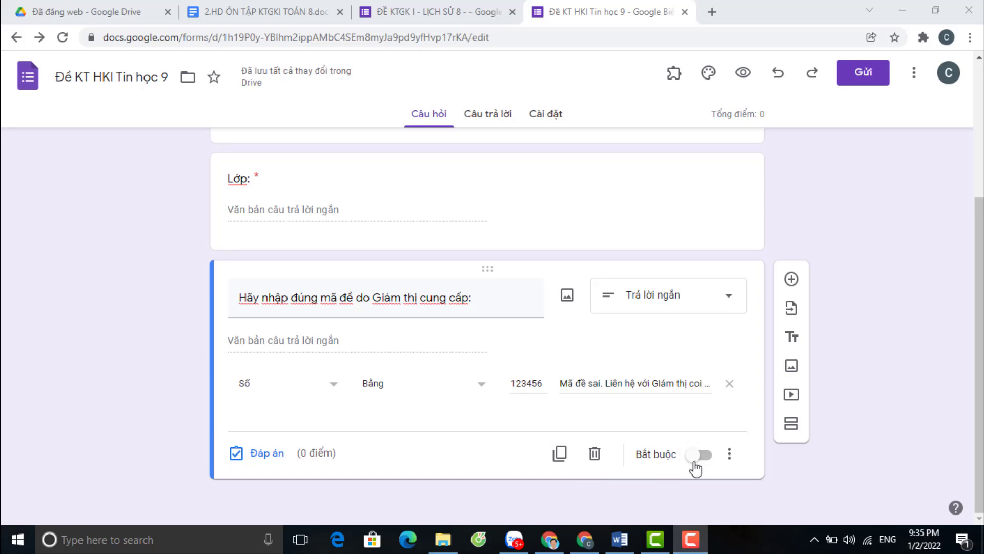
click(729, 453)
click(703, 455)
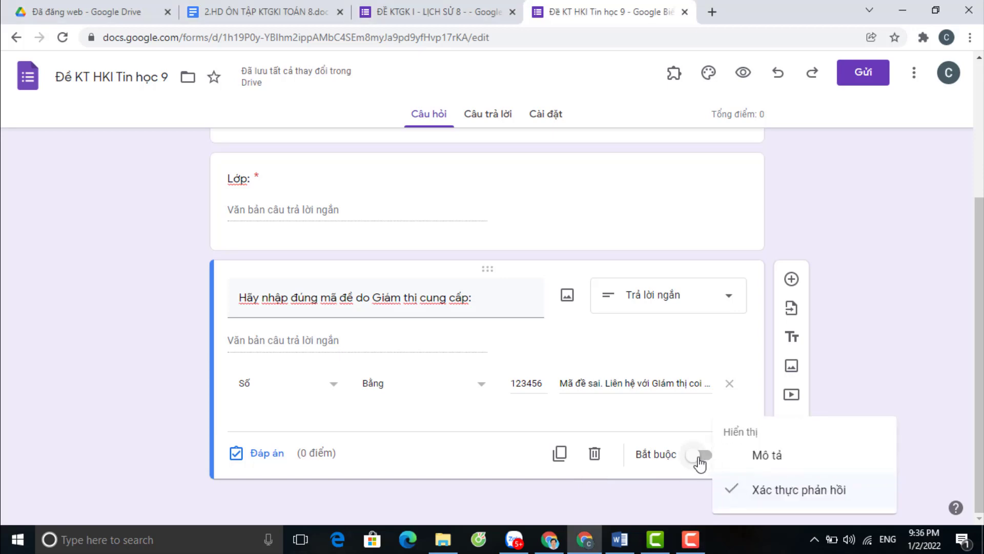
scroll(458, 299, up, 2)
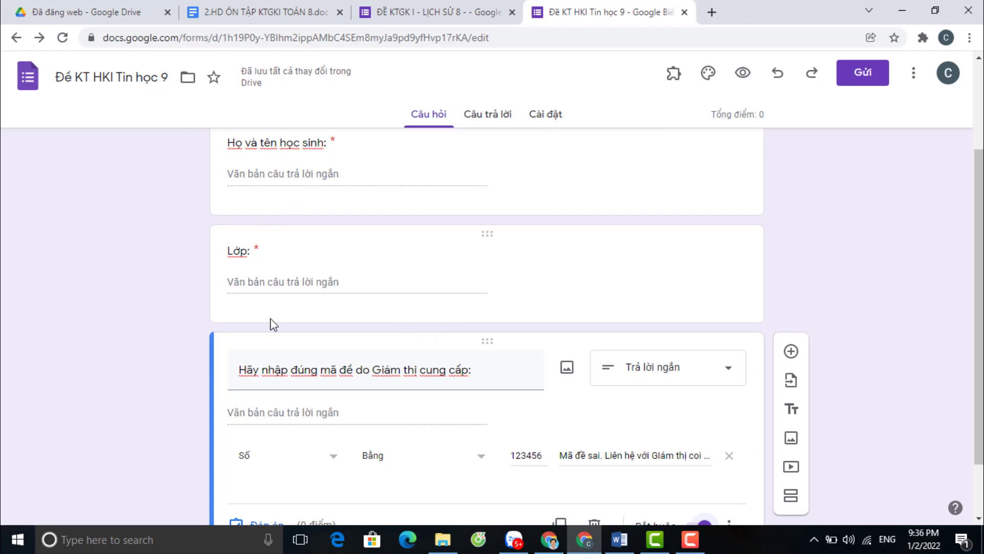
scroll(272, 323, down, 2)
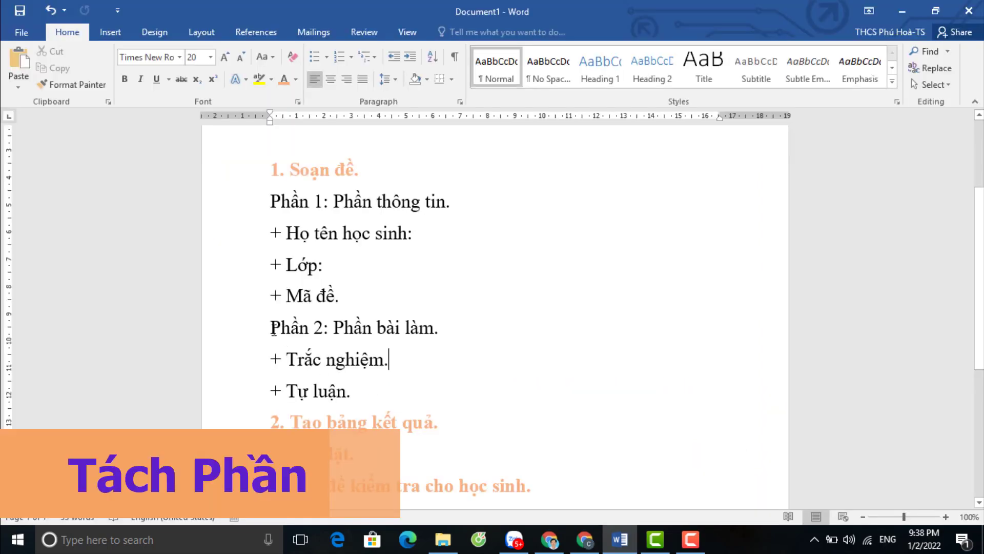
Look over the 'Phần 2: Phần bài làm.' lines in Word, then return to the form
drag(270, 328, 422, 355)
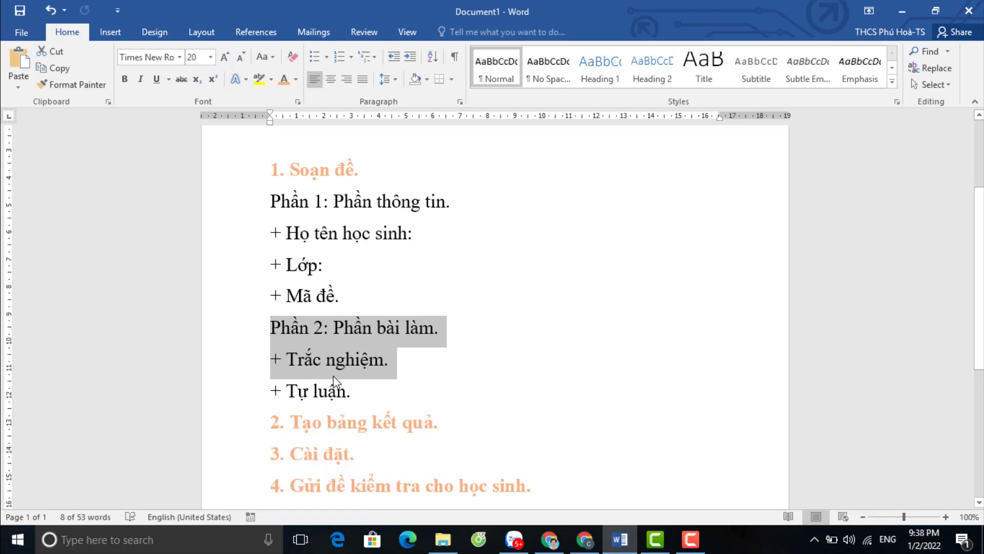
click(339, 392)
click(585, 539)
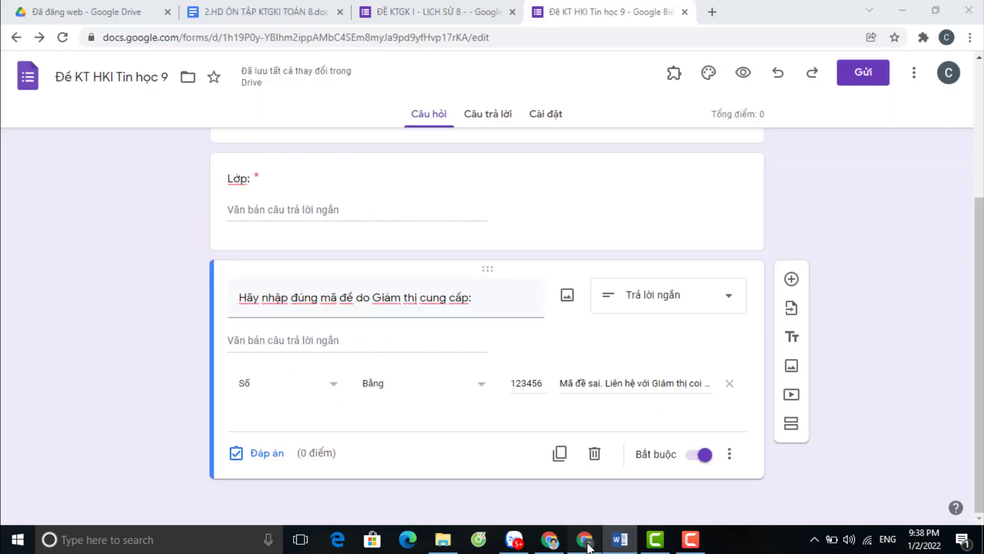
Add a section titled 'Phần bài làm' after the exam-code question and begin its description 'Các em'
click(791, 424)
scroll(302, 445, down, 2)
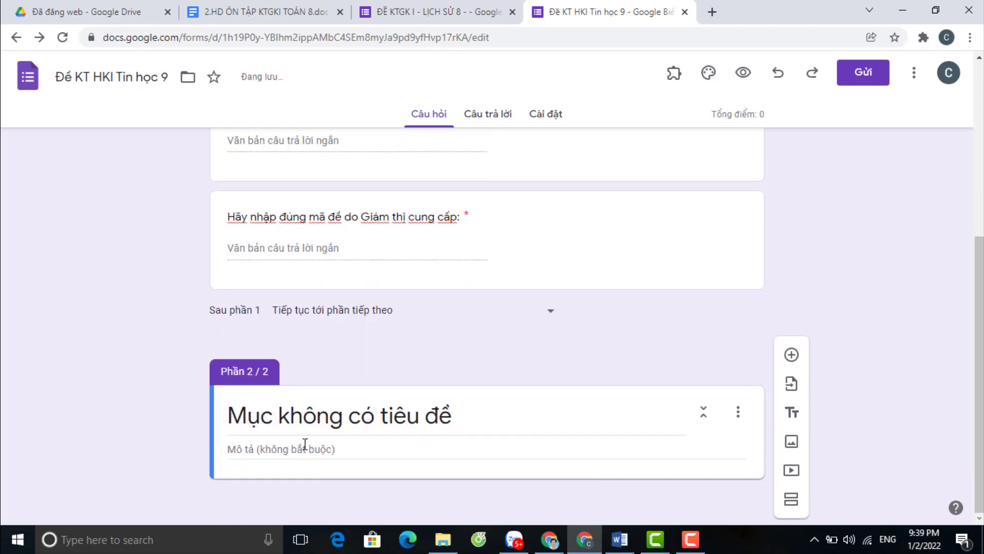
click(290, 425)
click(461, 418)
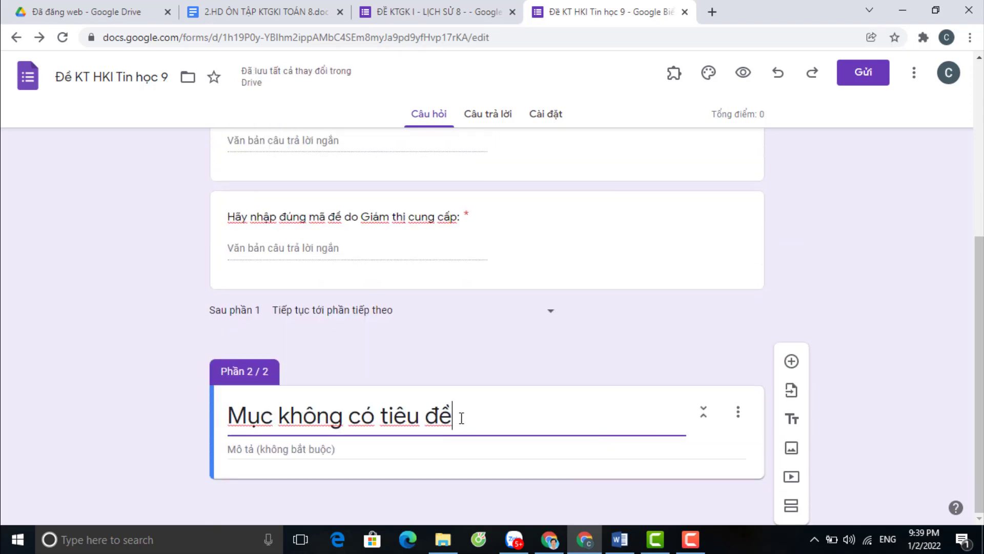
drag(461, 417, 206, 423)
text(P)
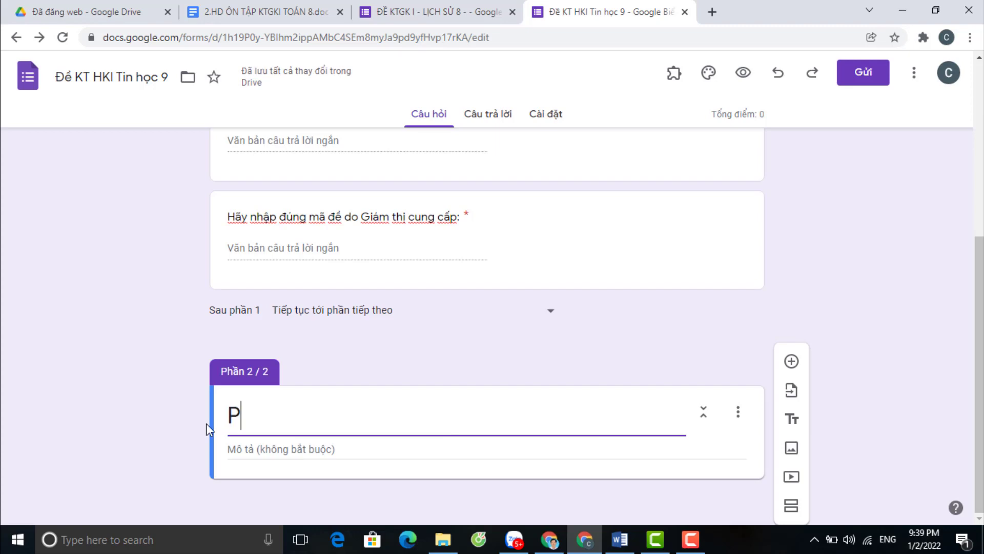
text(hần baif làm)
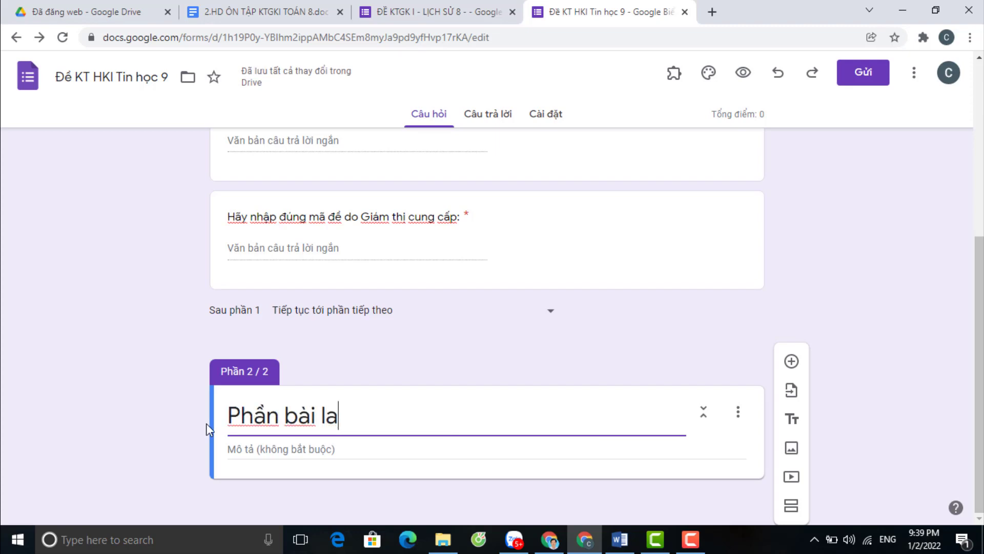
click(251, 453)
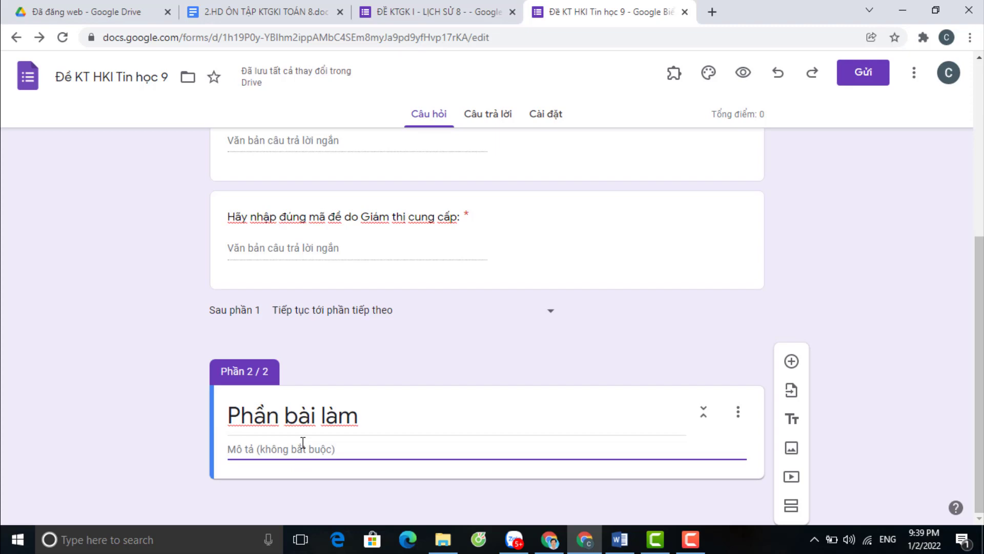
text(Cac em )
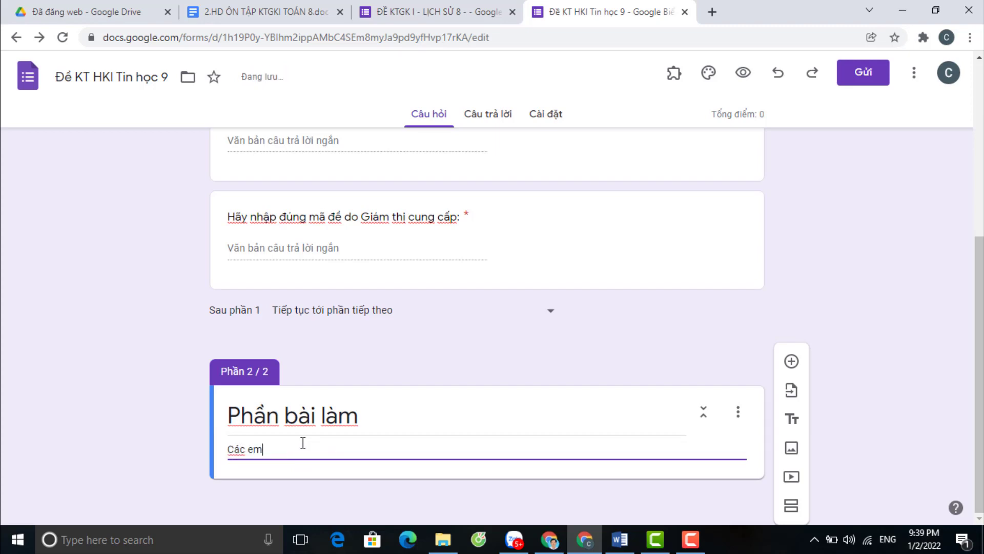
text(hay)
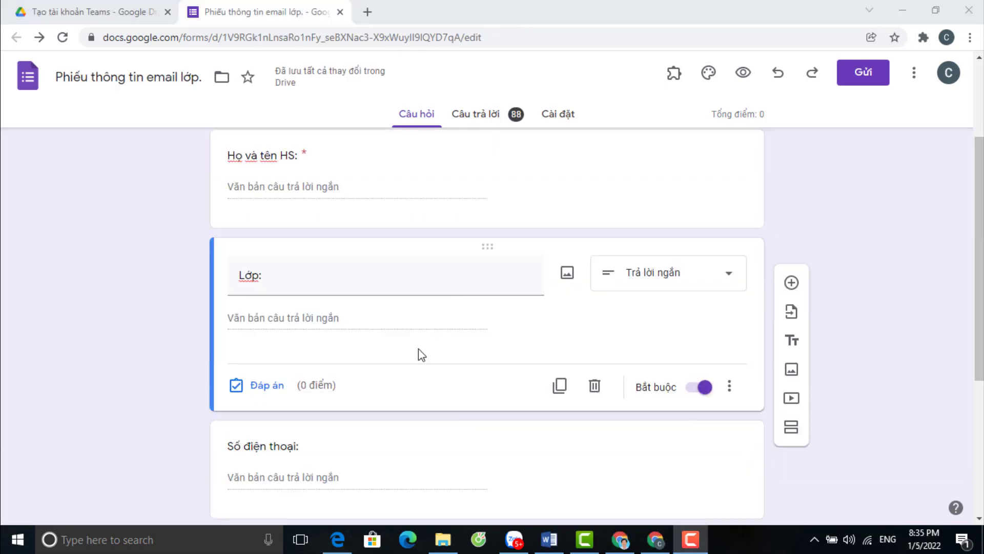
scroll(155, 292, up, 1)
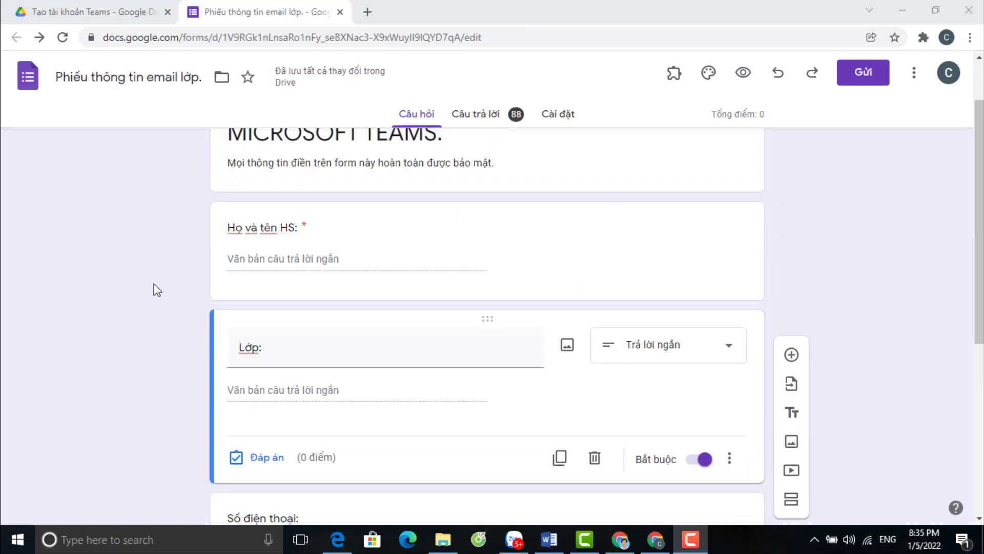
scroll(509, 244, down, 3)
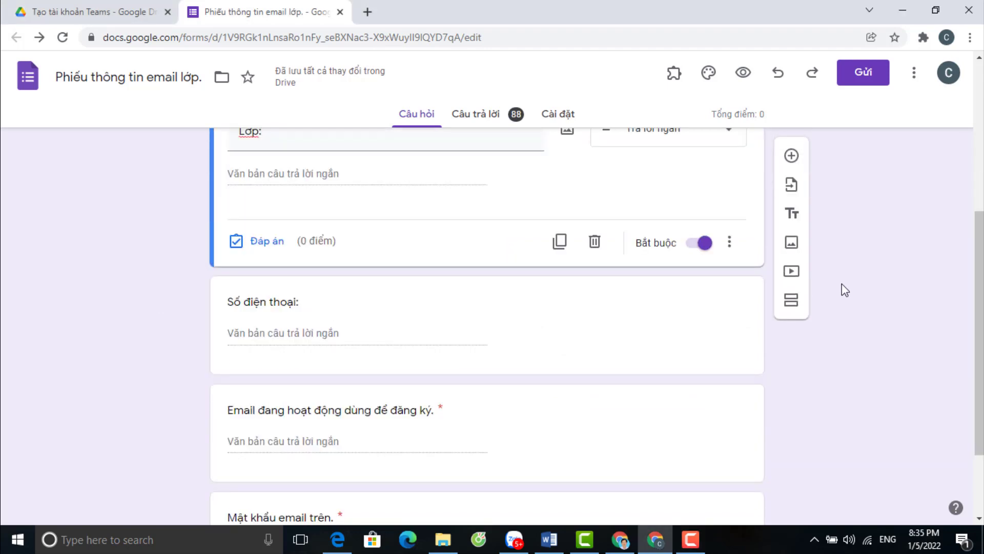
scroll(775, 288, up, 1)
scroll(843, 275, up, 2)
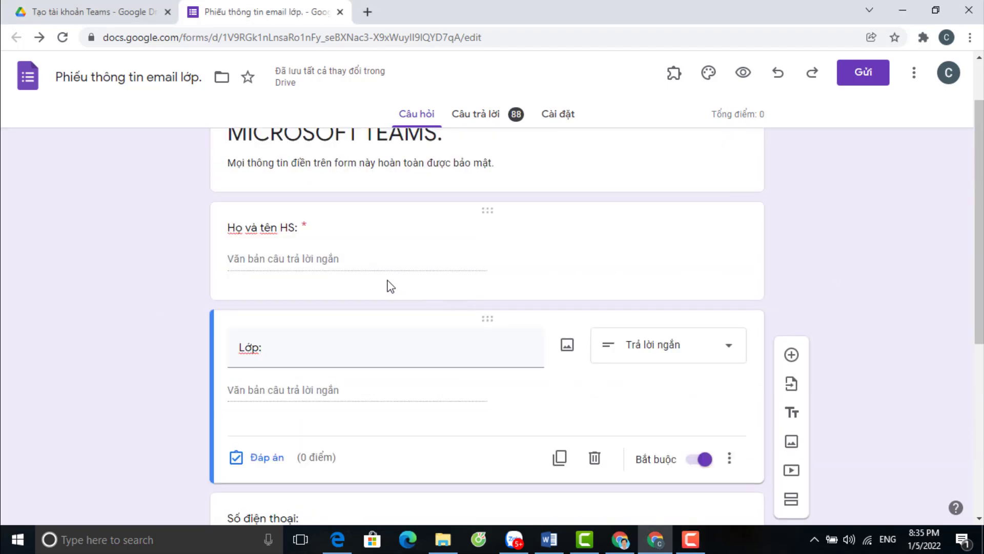
click(225, 292)
scroll(222, 285, down, 2)
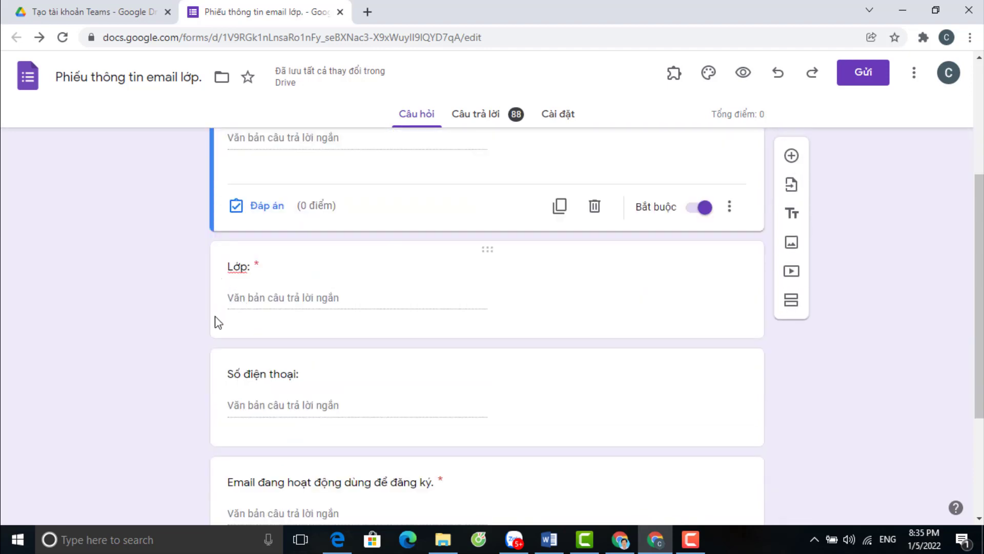
click(223, 329)
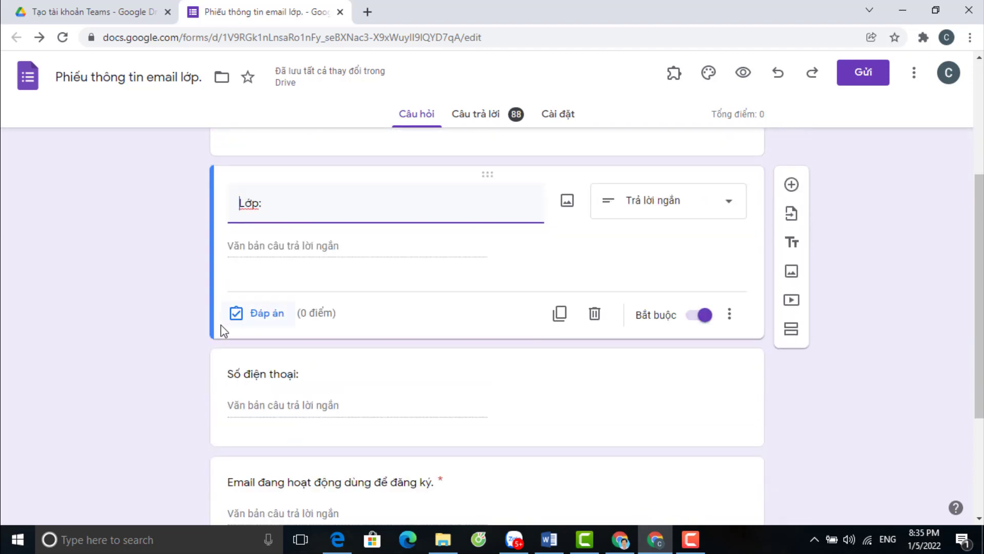
click(219, 362)
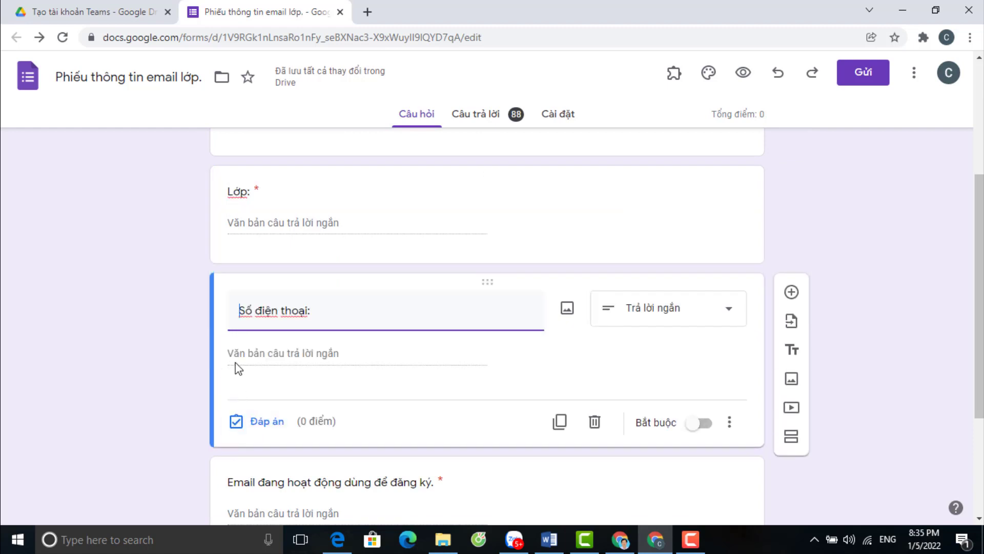
scroll(237, 364, up, 1)
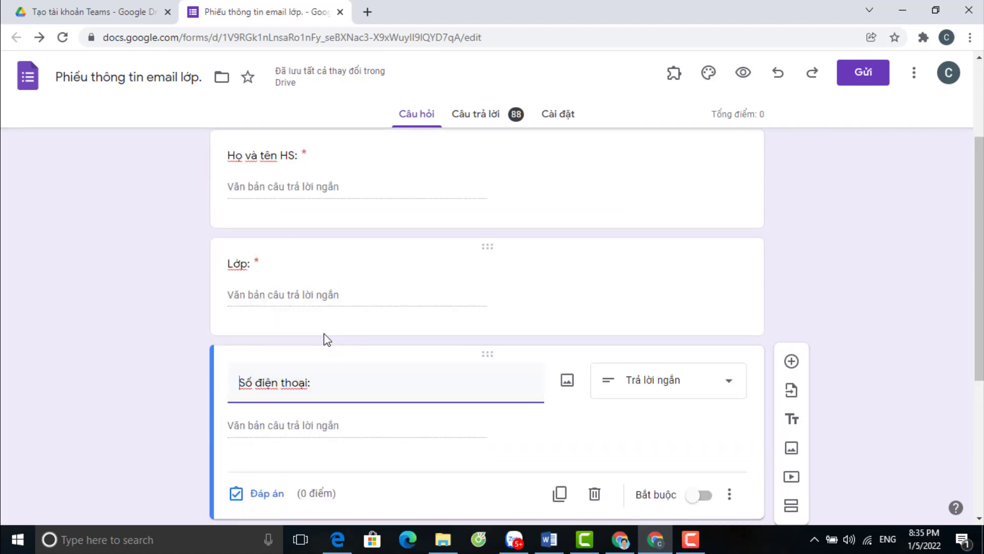
click(223, 248)
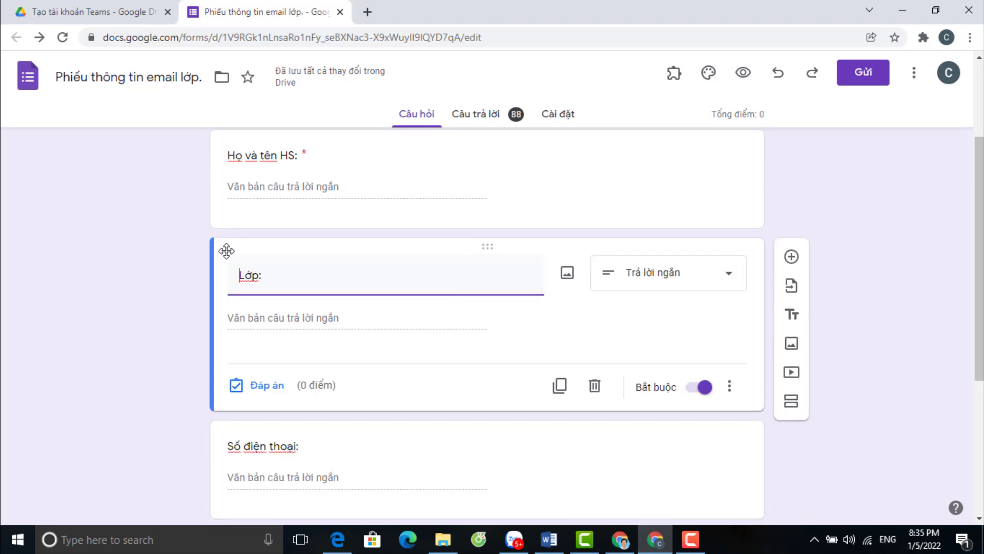
click(790, 405)
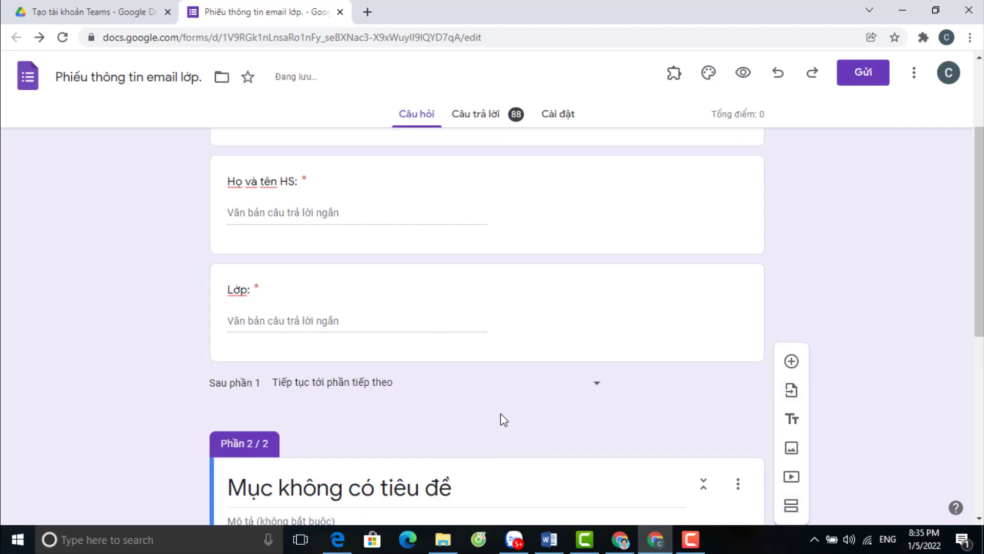
scroll(302, 404, down, 1)
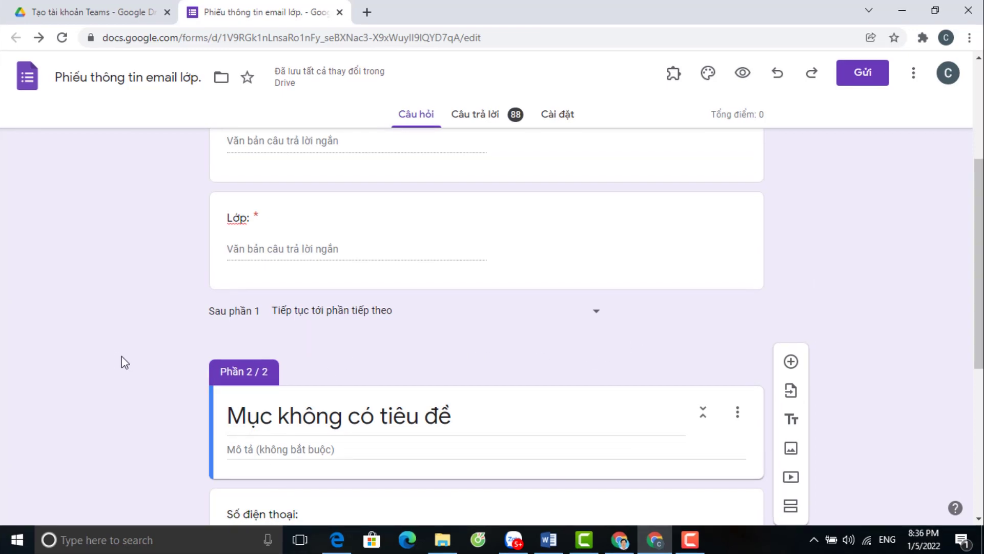
scroll(72, 349, up, 1)
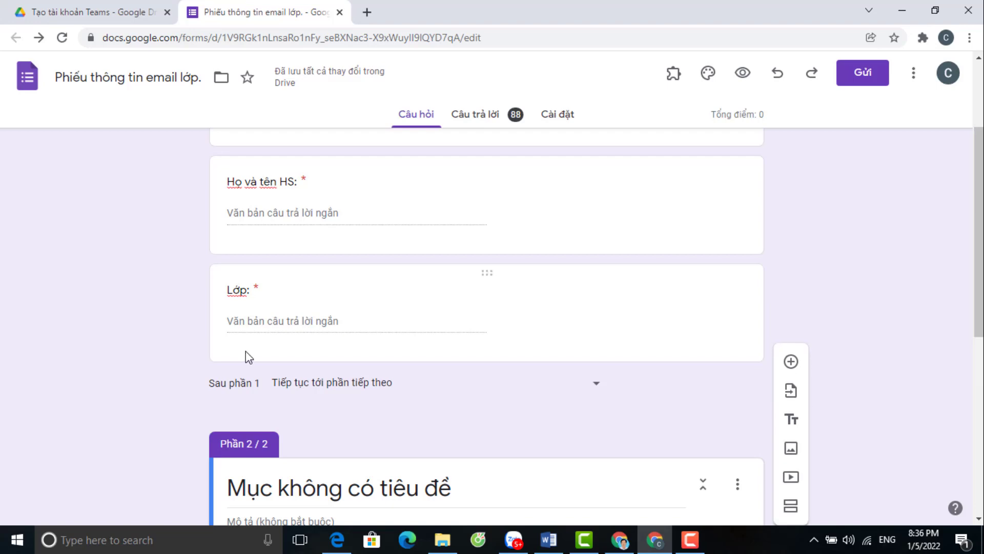
scroll(354, 337, up, 2)
scroll(357, 339, down, 3)
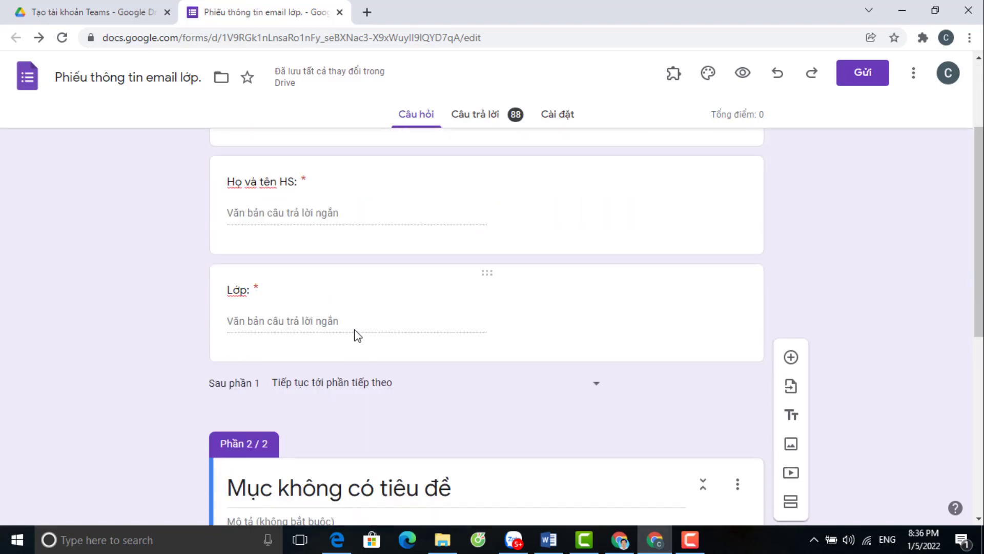
scroll(357, 334, down, 1)
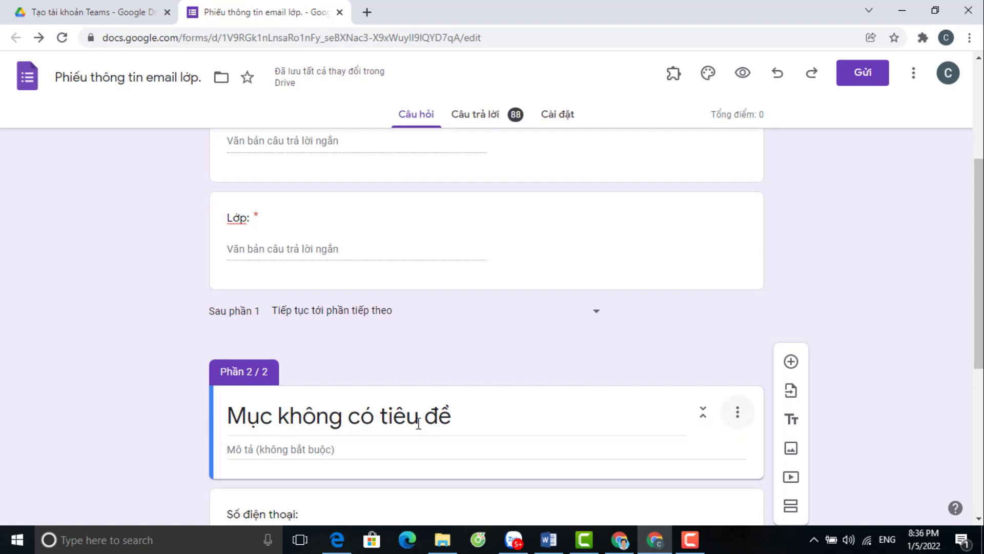
scroll(469, 398, down, 2)
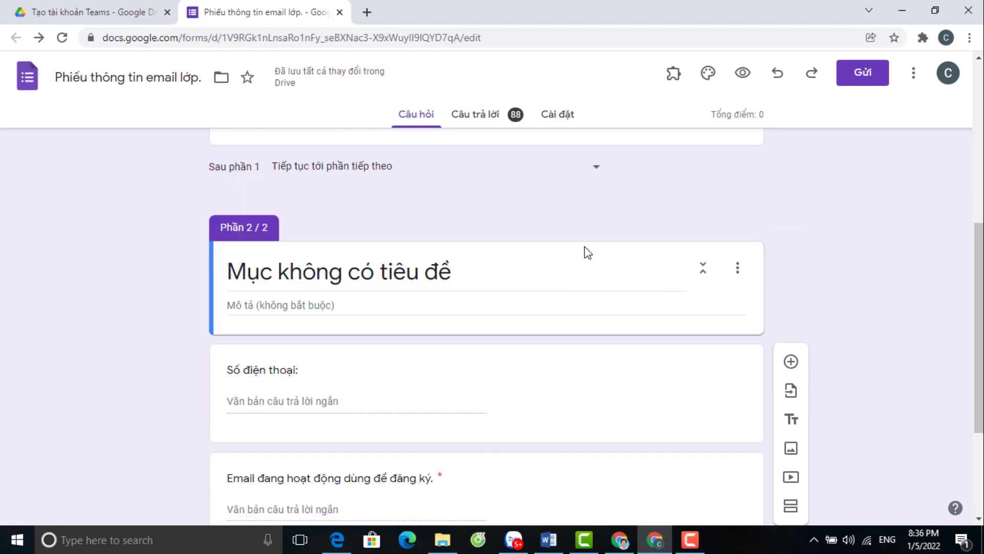
click(738, 268)
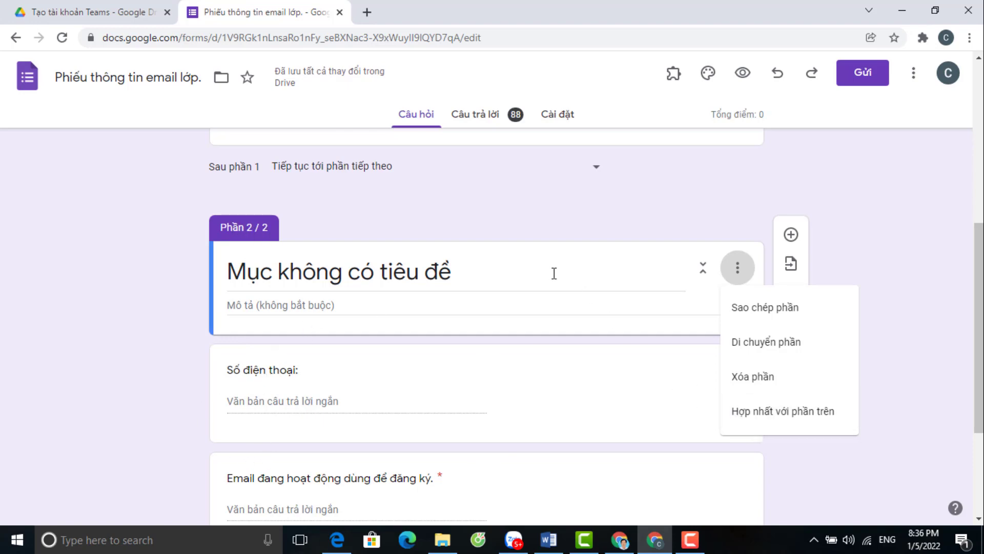
scroll(536, 300, up, 1)
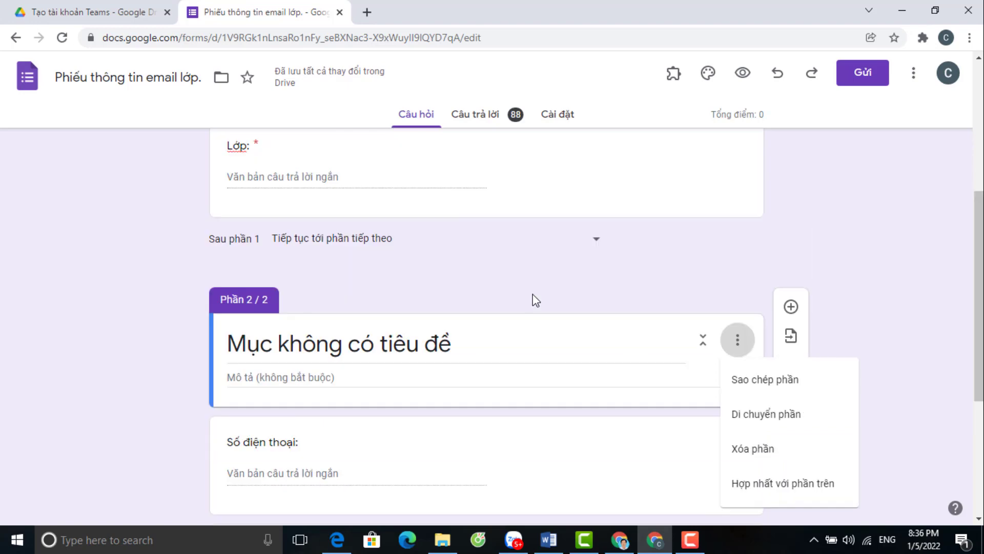
click(780, 486)
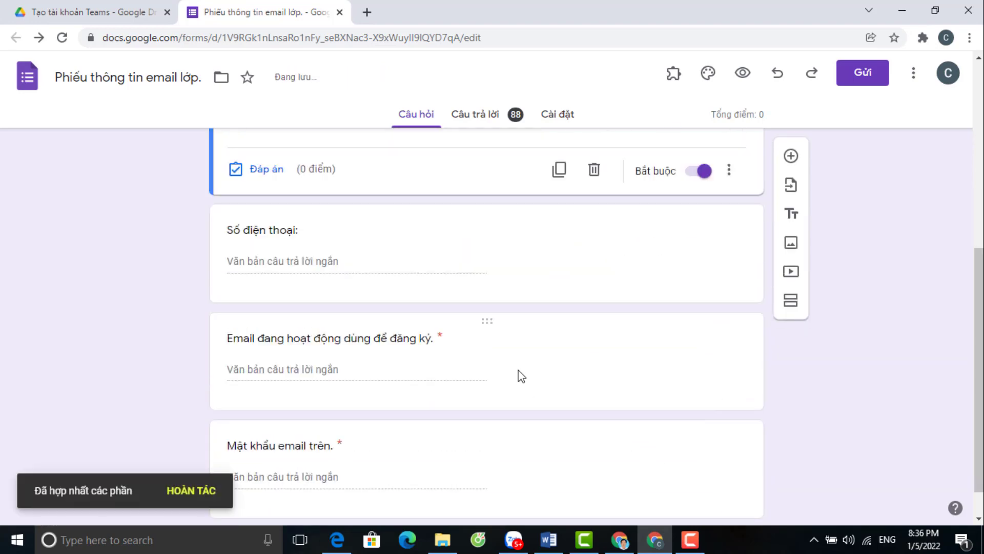
scroll(520, 375, up, 3)
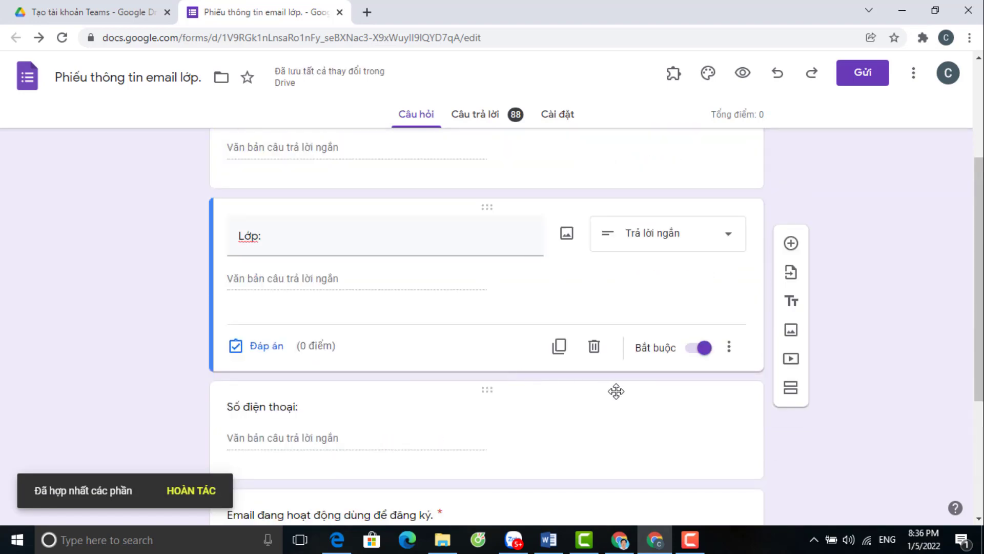
key(ctrl+z)
scroll(718, 394, down, 2)
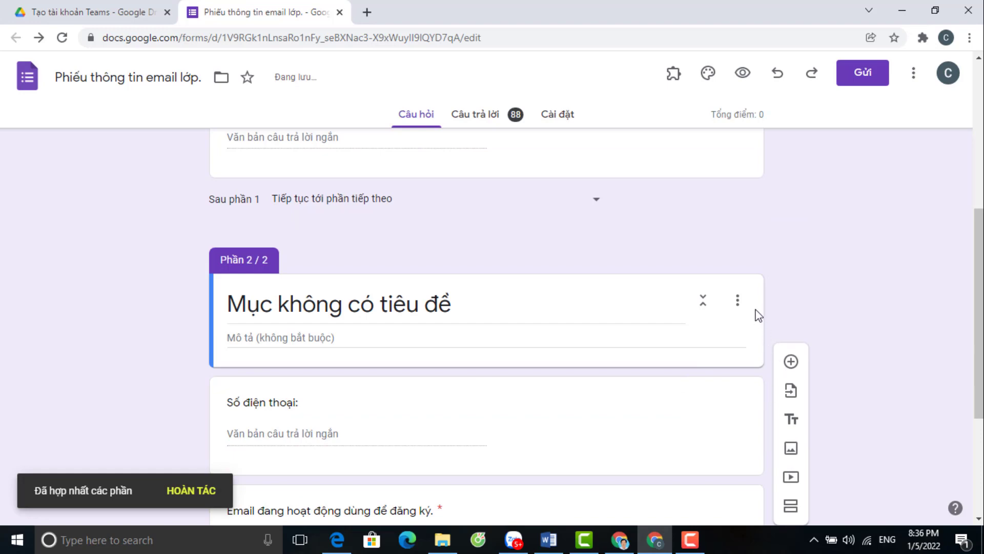
click(738, 302)
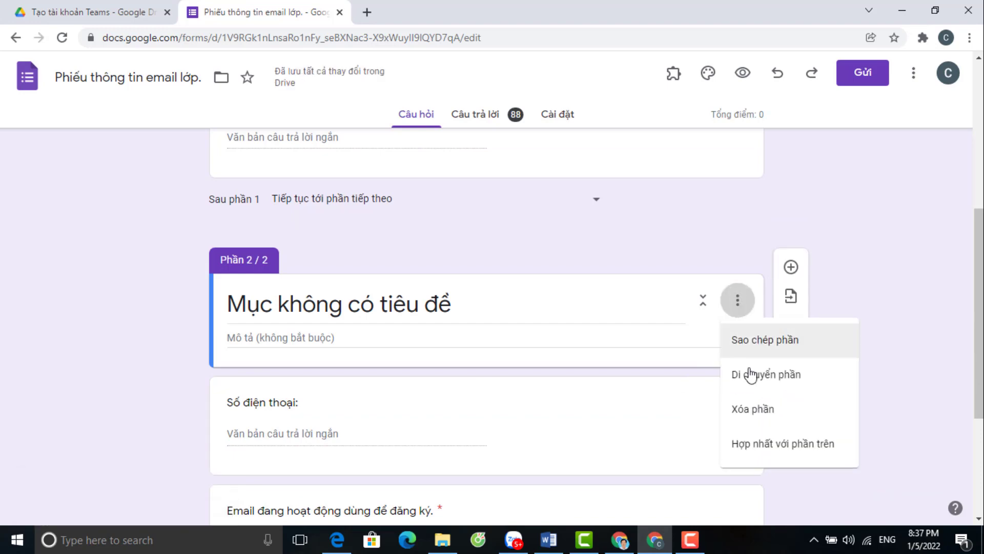
click(756, 409)
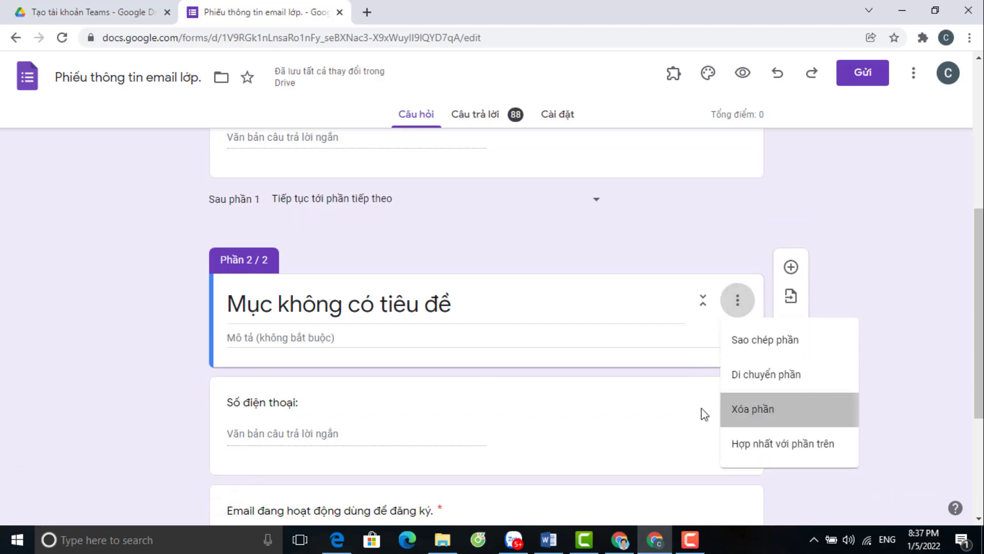
click(578, 352)
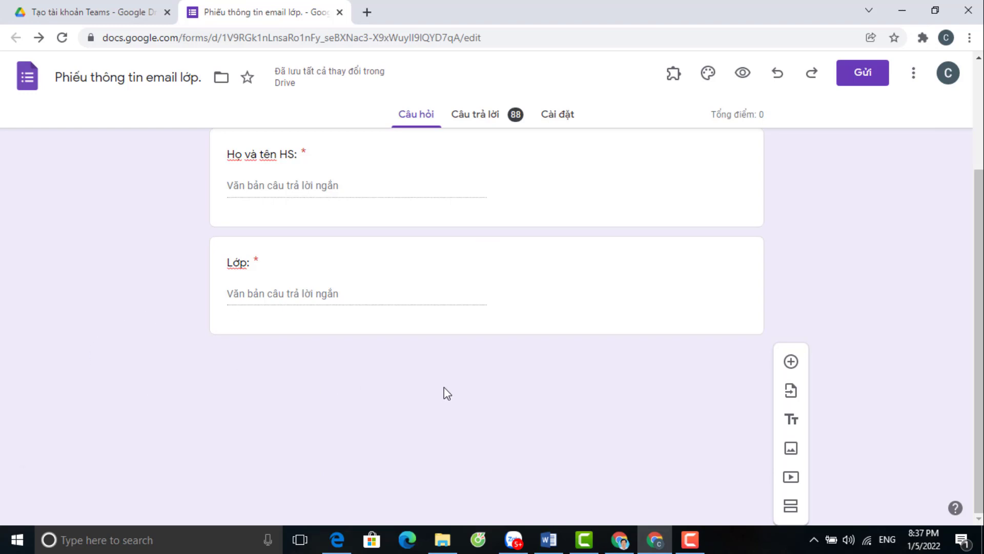
key(ctrl+z)
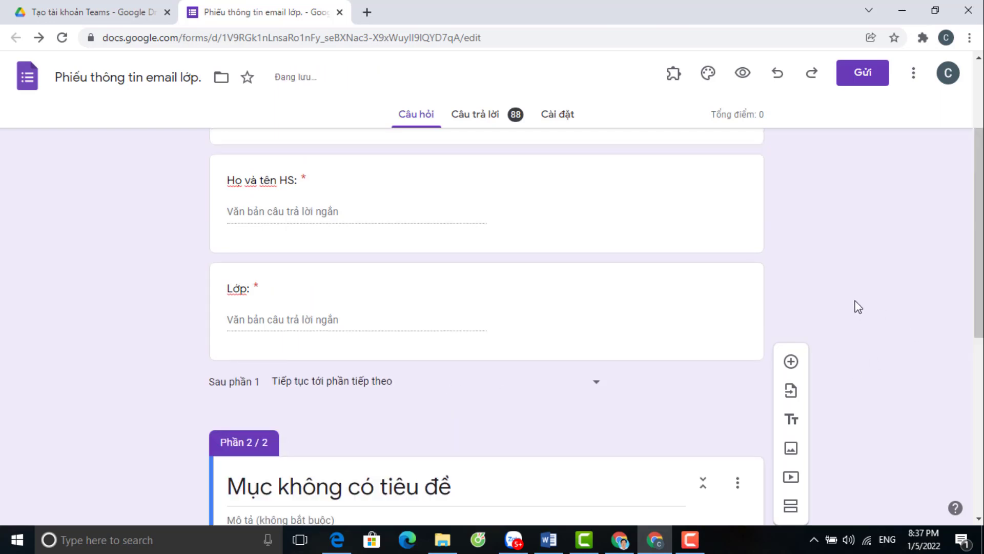
scroll(858, 308, down, 1)
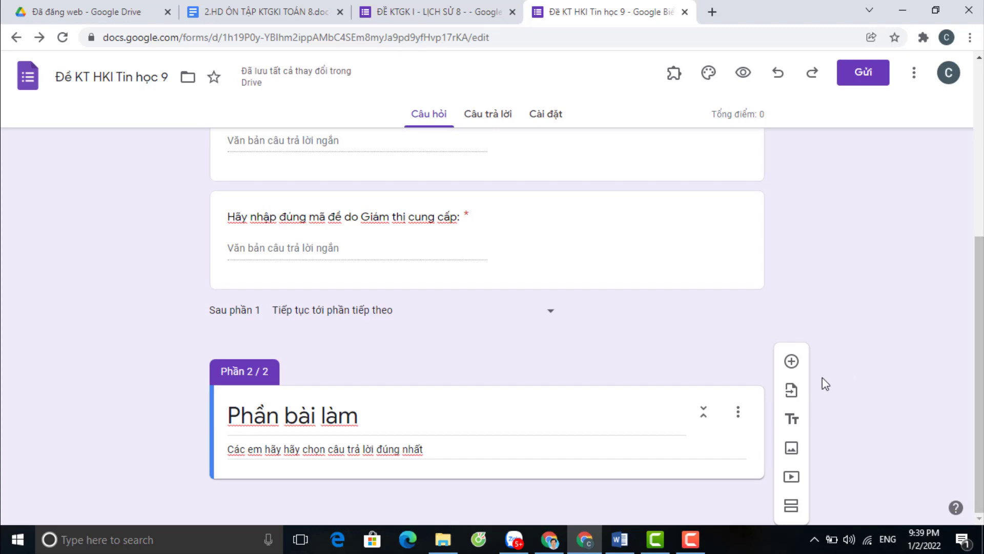
Add a blank question to the Phần bài làm section, then switch to the math review document
click(783, 368)
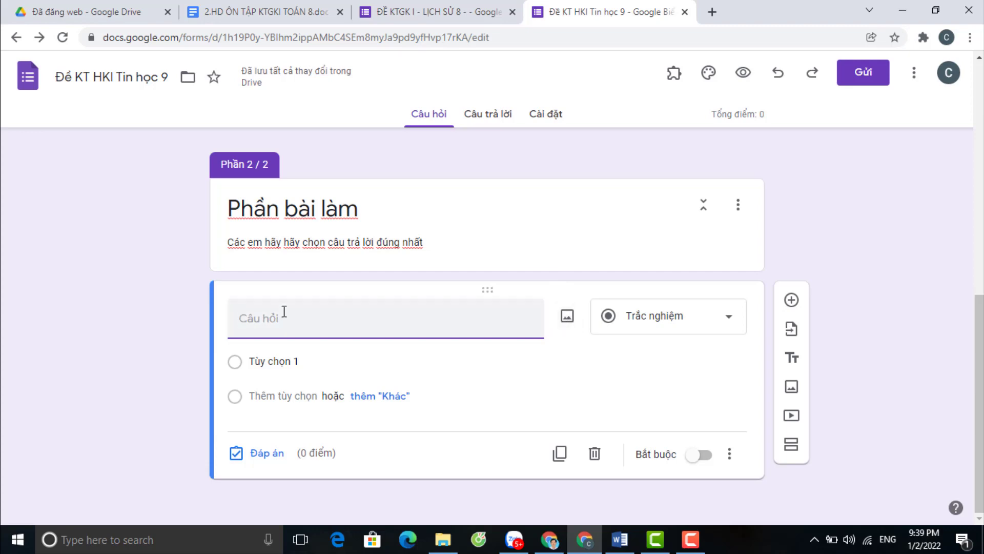
text(hjsdfsh)
key(BackSpace)
key(BackSpace)
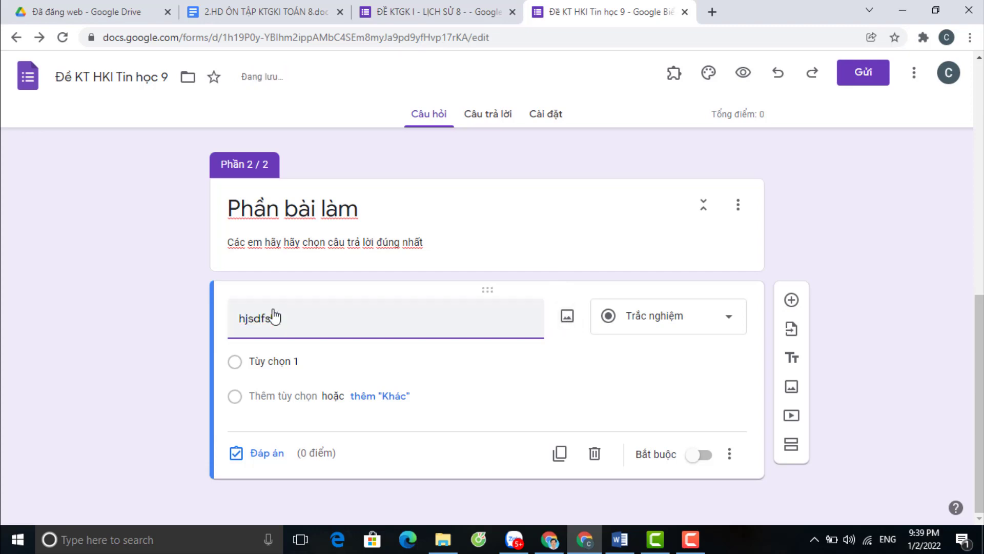
key(BackSpace)
key(BackSpace)
key(BackSpace)
key(BackSpace)
key(BackSpace)
key(BackSpace)
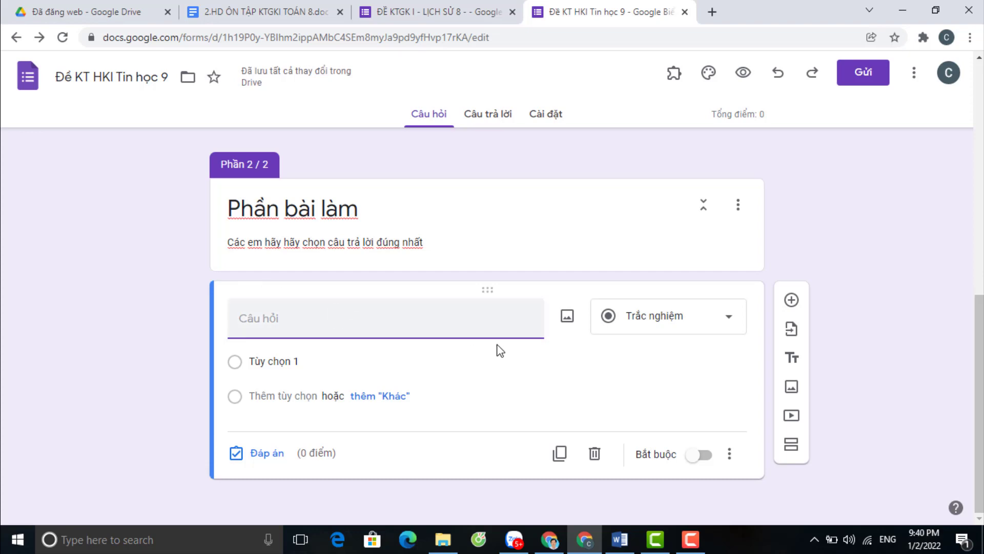
key(ctrl+2)
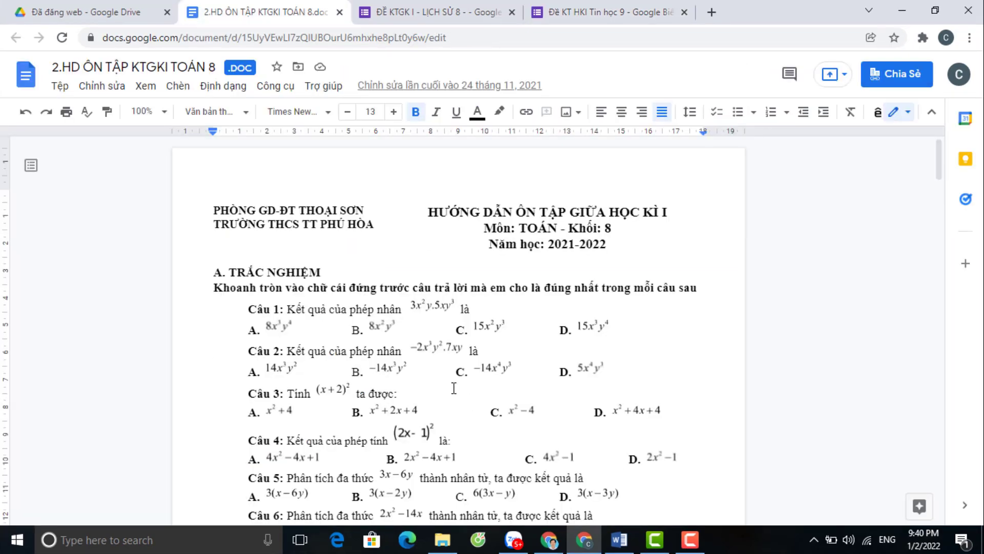
Launch Snipping Tool from Windows Accessories in the Start menu, over the math review document
scroll(453, 388, down, 2)
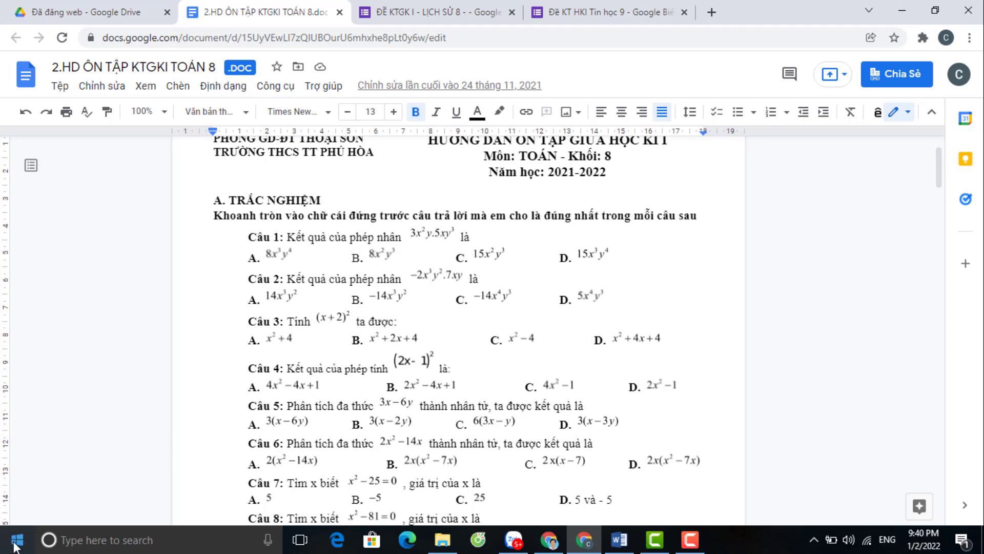
click(16, 543)
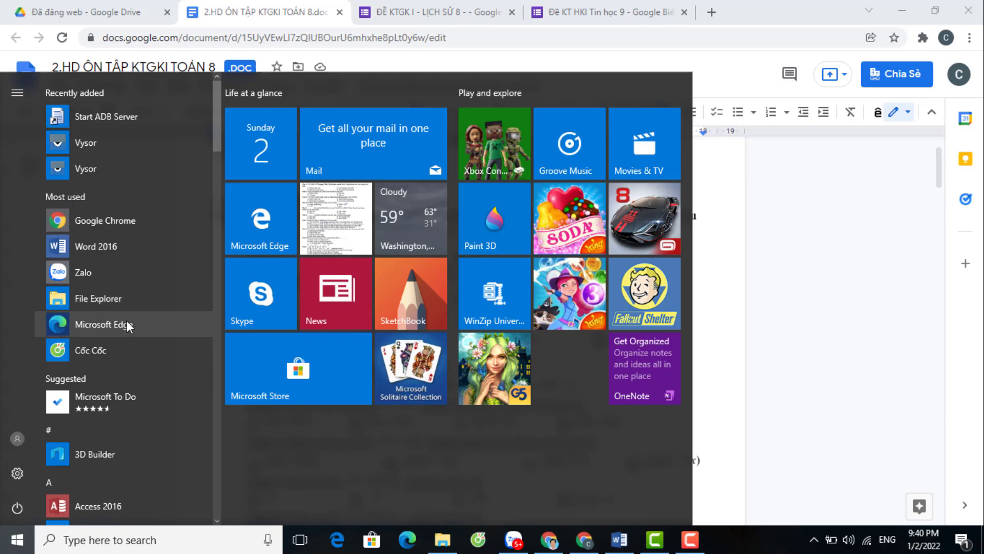
text(sm)
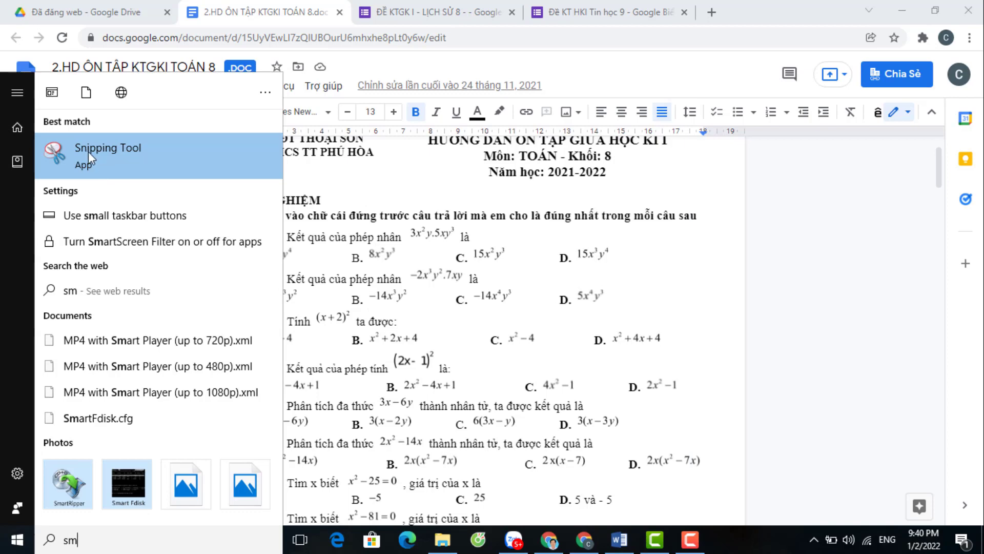
click(115, 153)
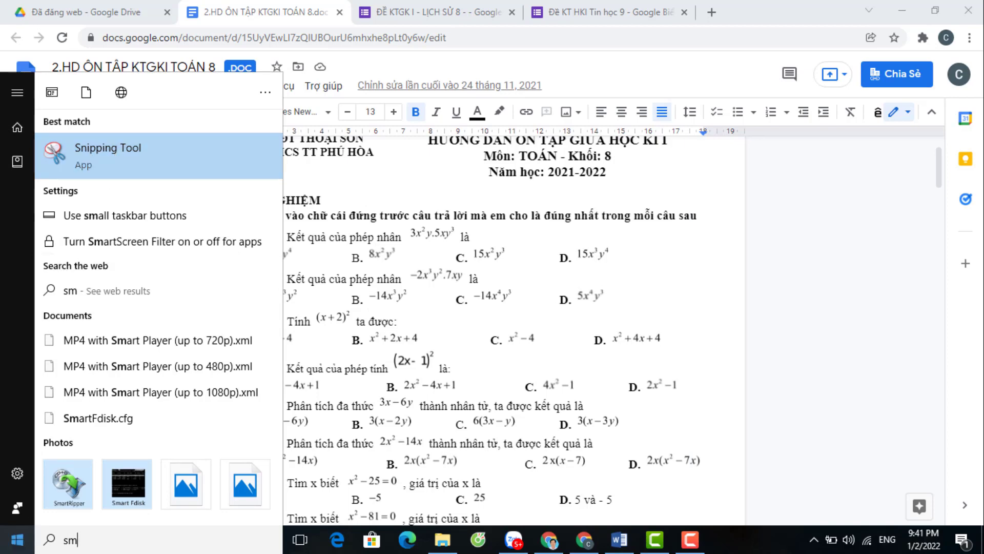
click(10, 547)
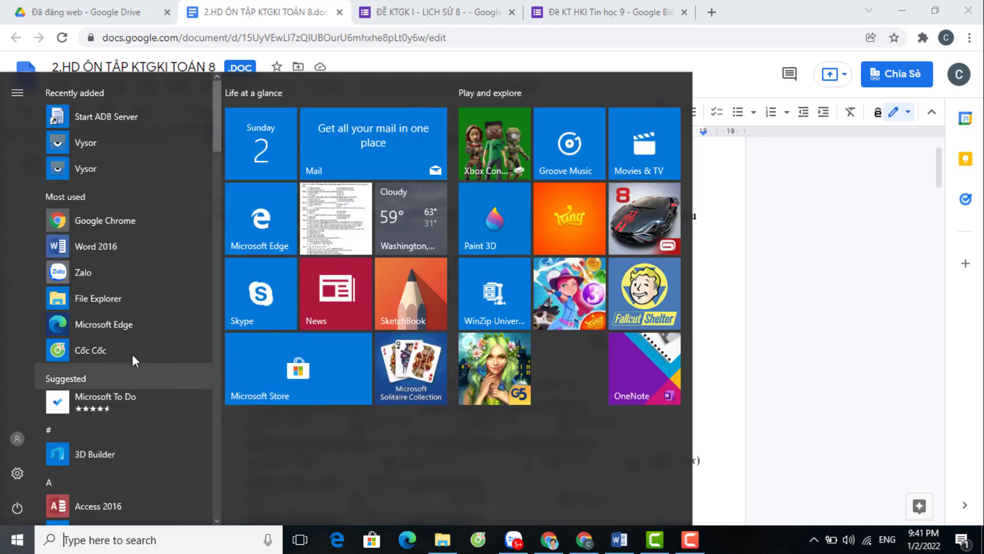
drag(219, 128, 214, 475)
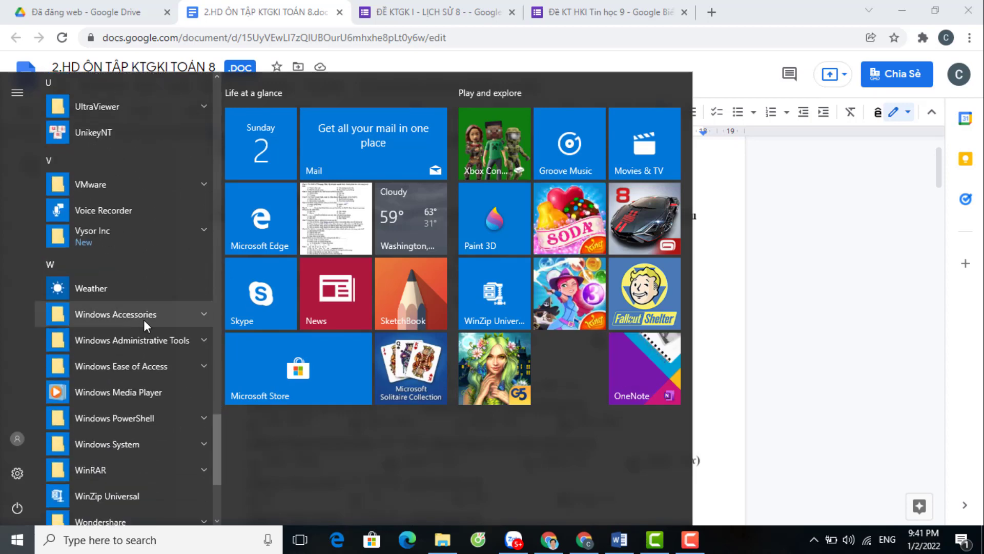
click(134, 320)
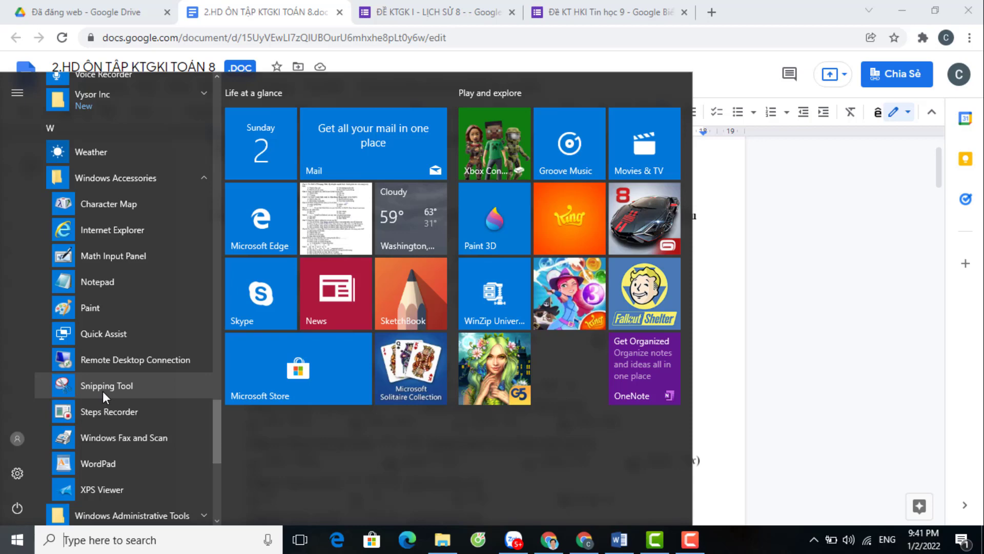
click(103, 390)
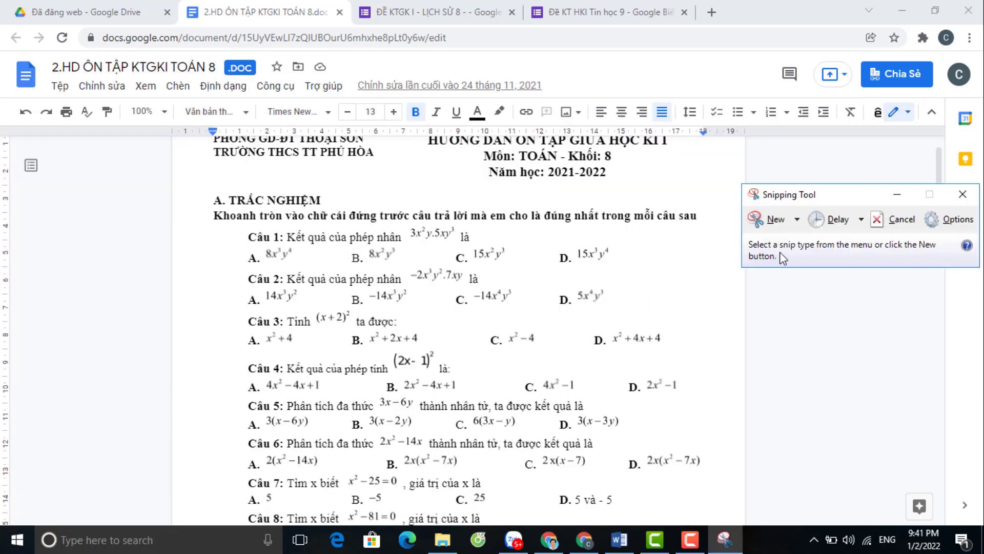
Snip the Câu 1 question line from the document and bring up Save Snip
click(765, 222)
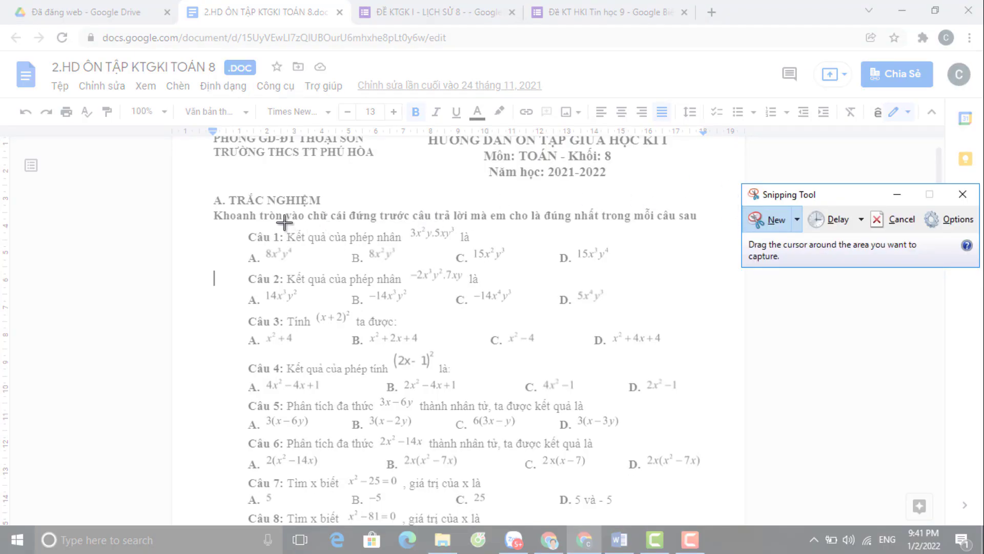
drag(284, 222, 488, 250)
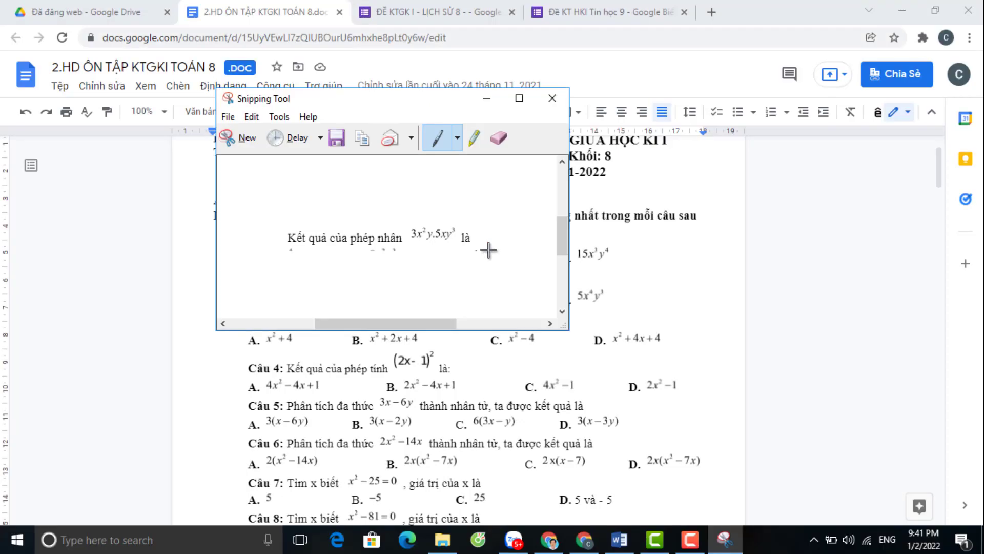
drag(435, 109, 528, 120)
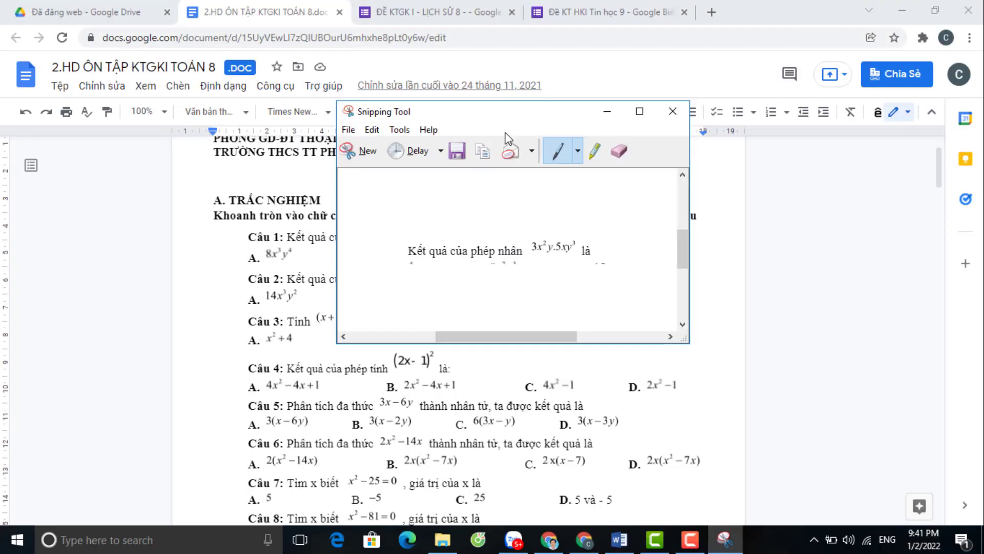
click(457, 151)
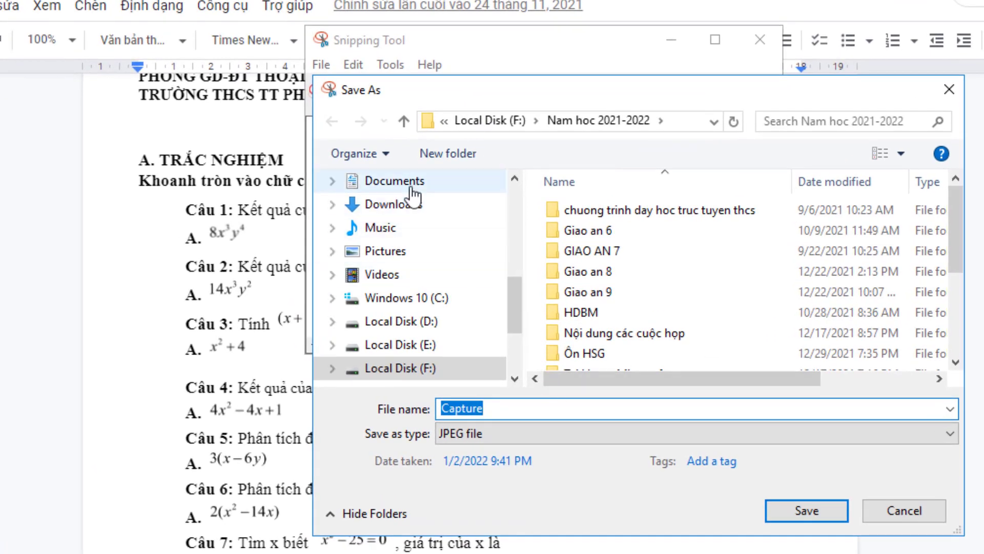
Create a new folder named 'Toan hoc' inside Documents
click(412, 188)
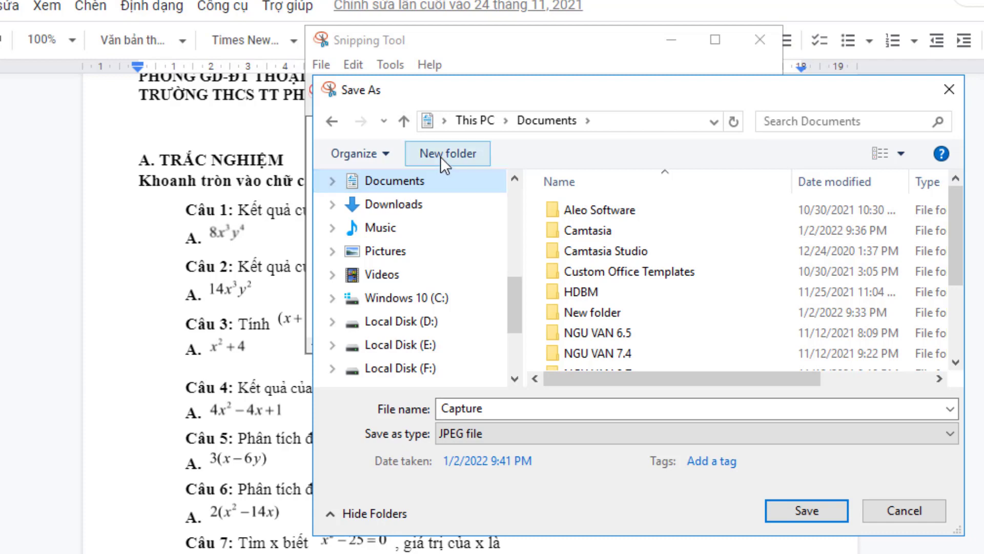
click(459, 155)
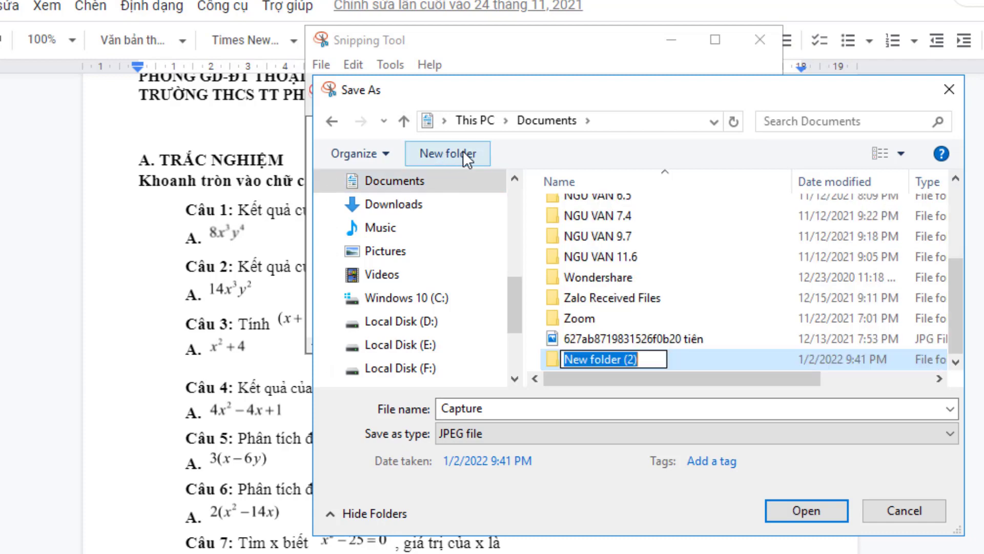
text(T)
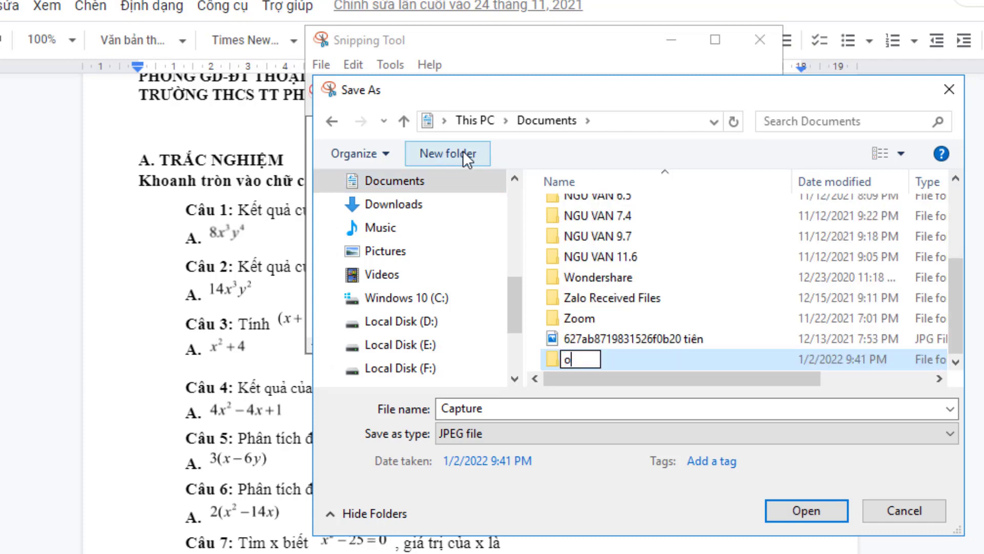
key(BackSpace)
text(Toan hoc)
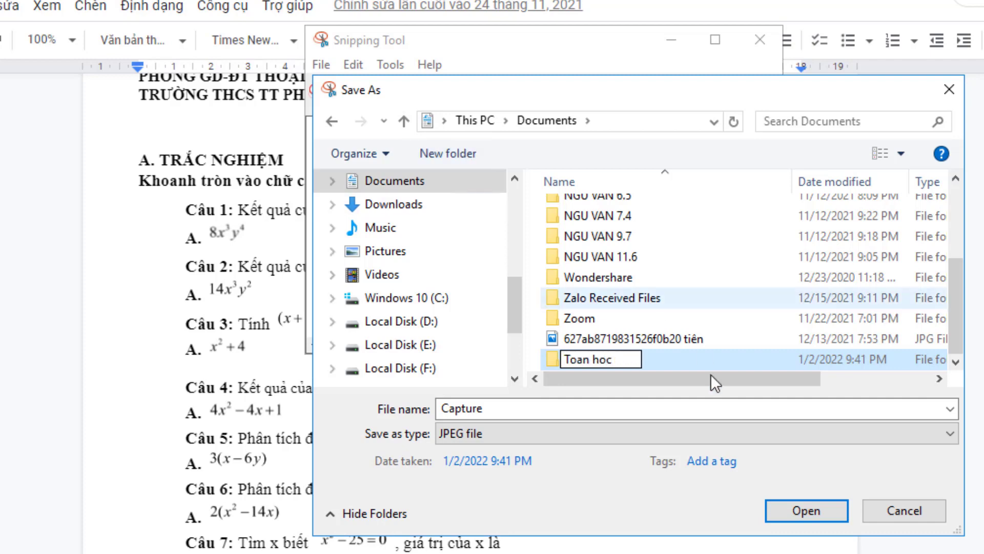
Save the snip as 'cau 1' inside the Toan hoc folder
double_click(677, 358)
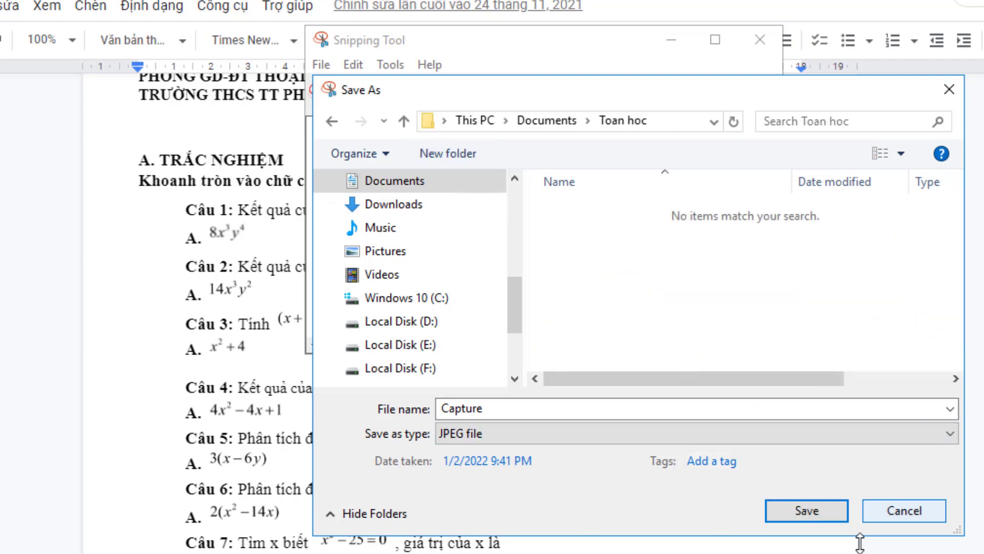
click(533, 410)
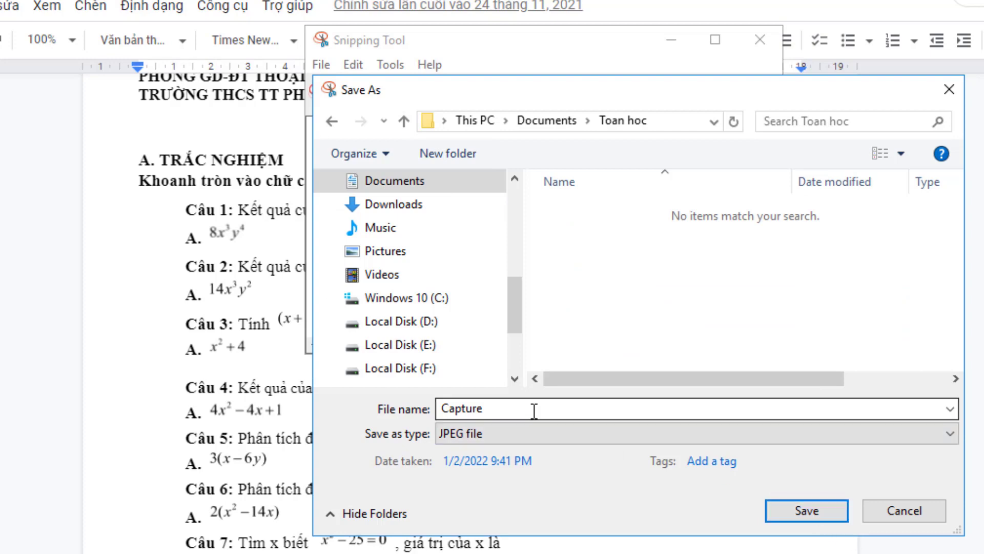
double_click(533, 410)
text(cau 1)
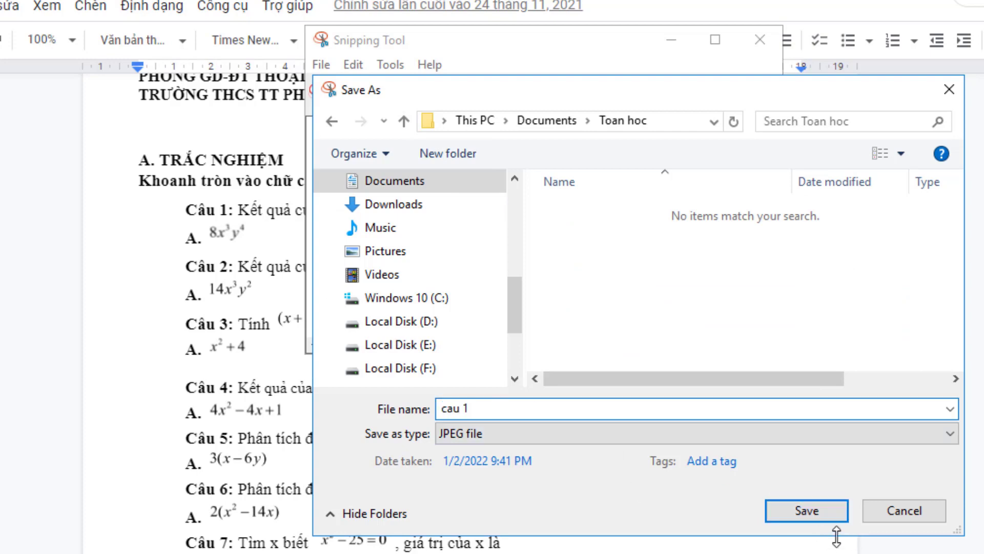
click(815, 513)
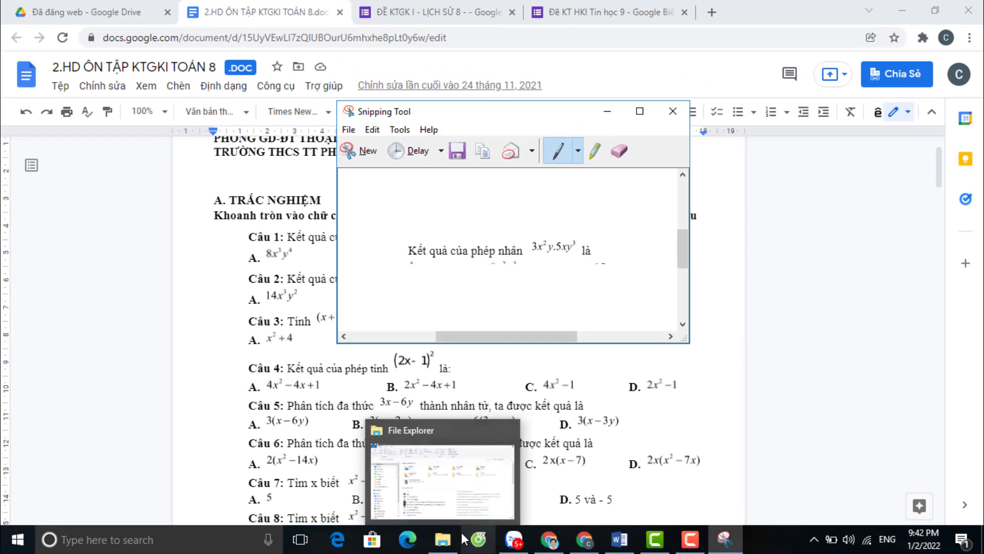
click(585, 547)
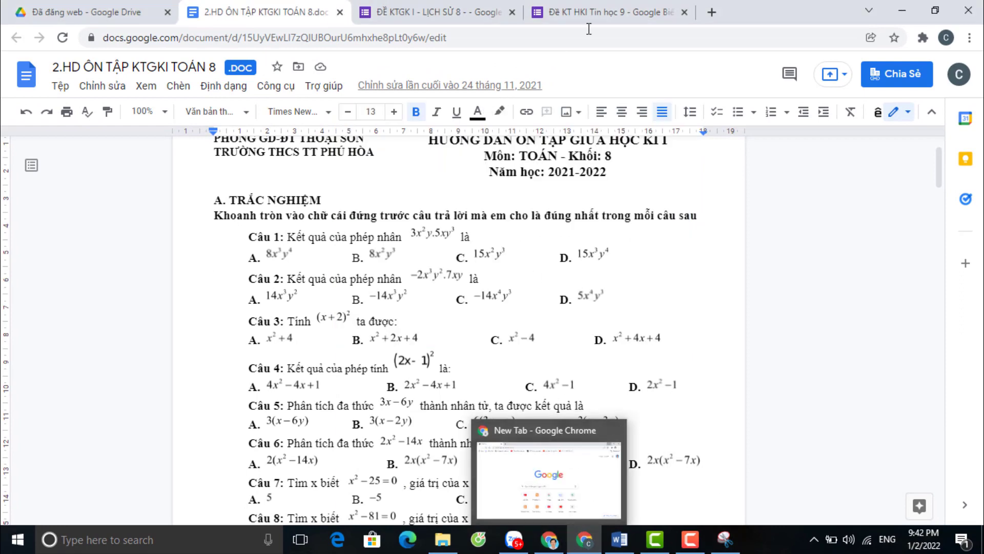
Upload the cau 1 image from Documents > Toan hoc into the Phần bài làm question
click(604, 20)
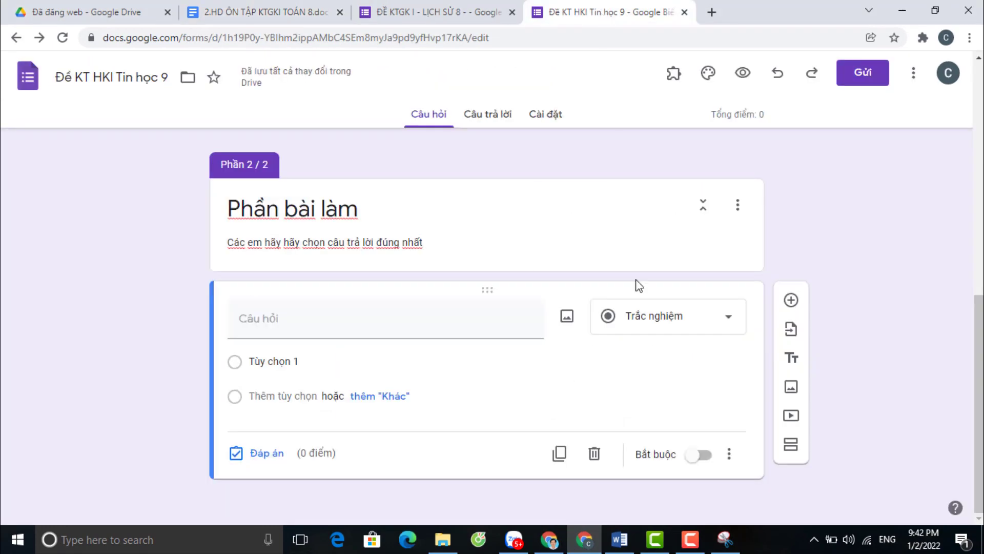
click(565, 319)
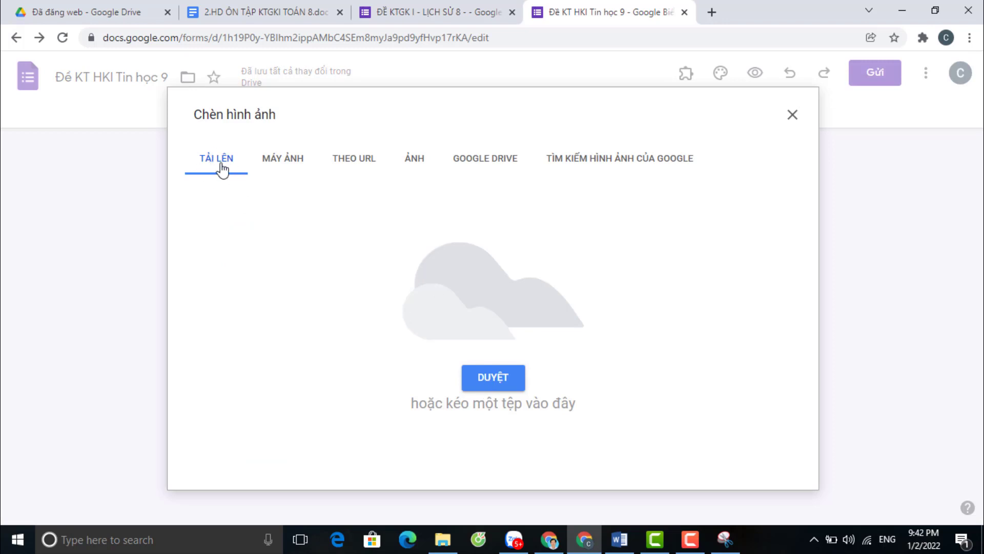
click(482, 377)
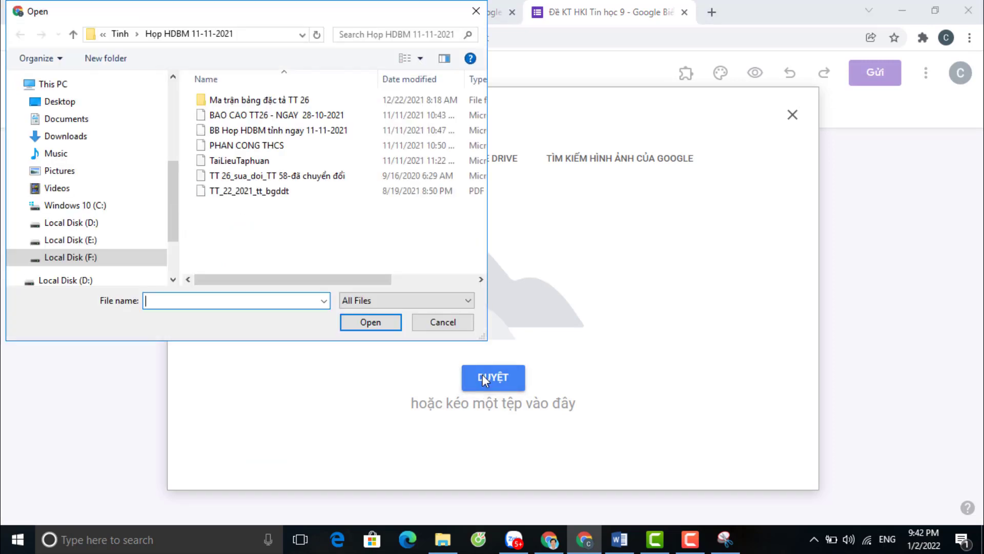
click(72, 119)
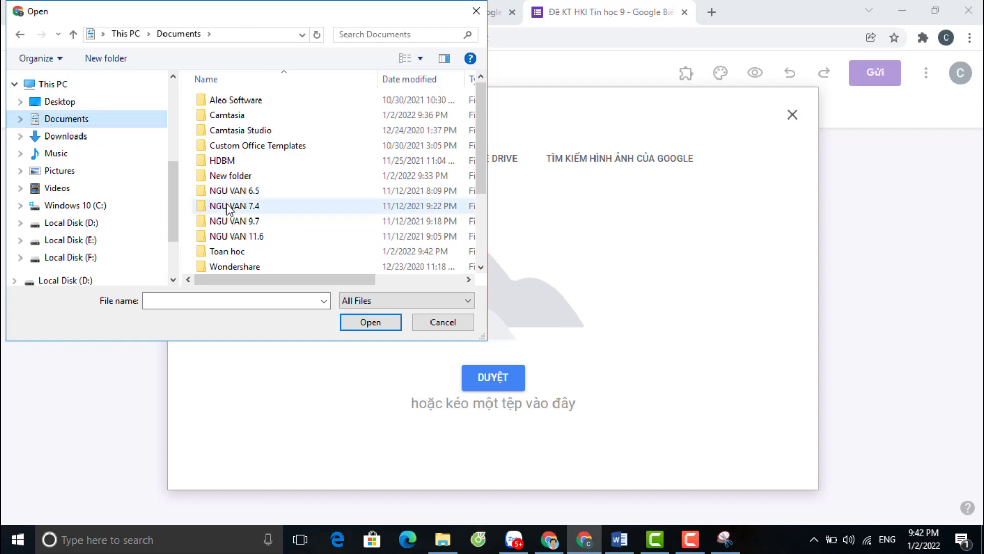
double_click(232, 251)
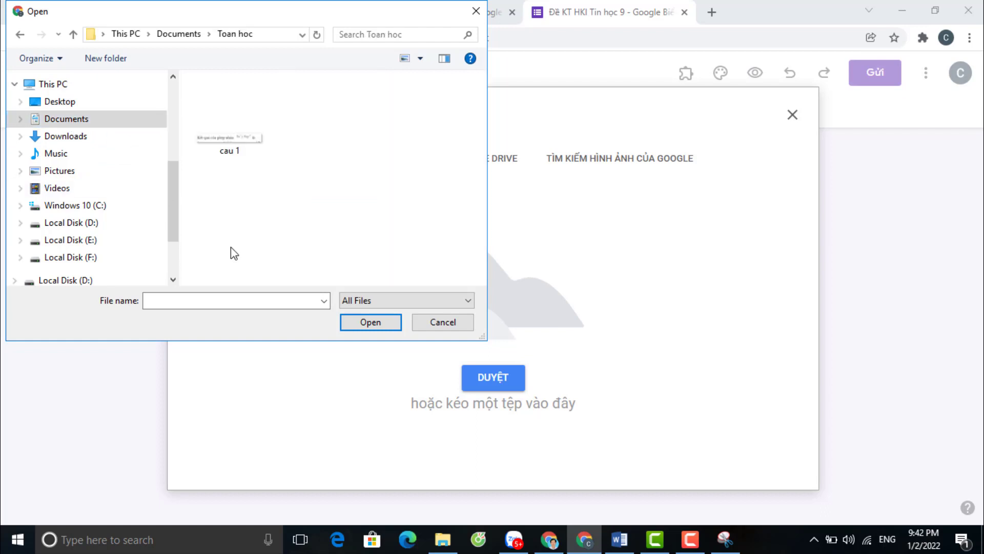
click(238, 141)
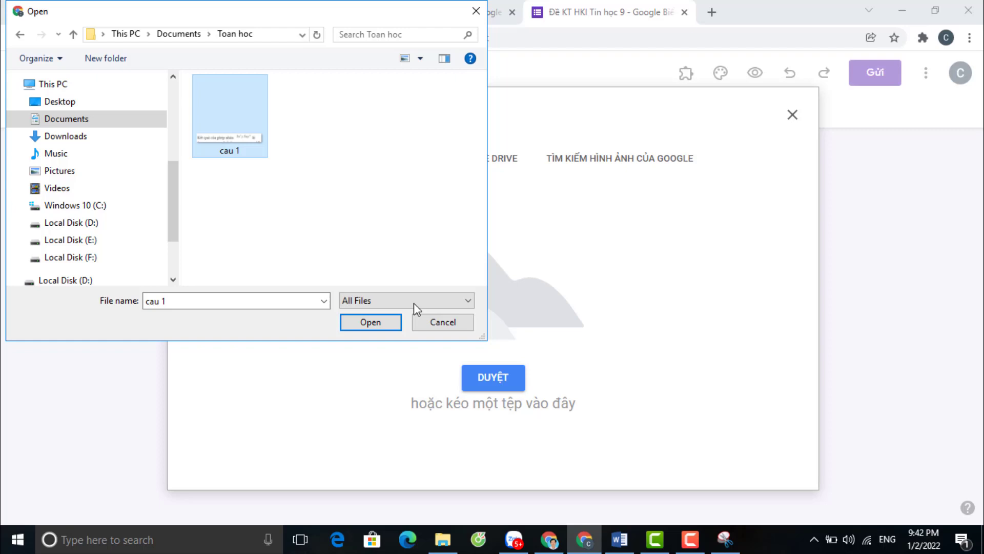
click(371, 322)
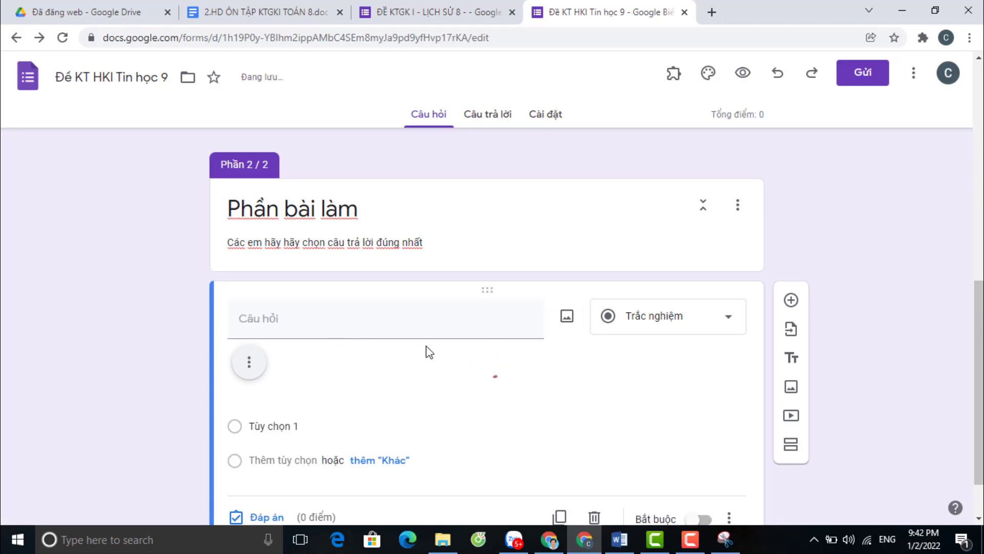
Fill in the pictured question's answer options as x, y, z and a
scroll(422, 351, down, 1)
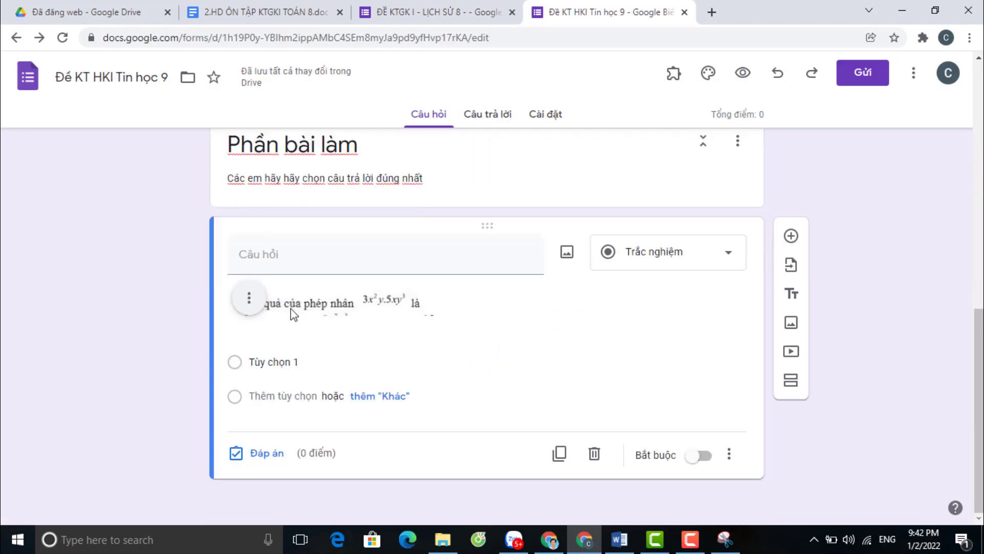
click(290, 361)
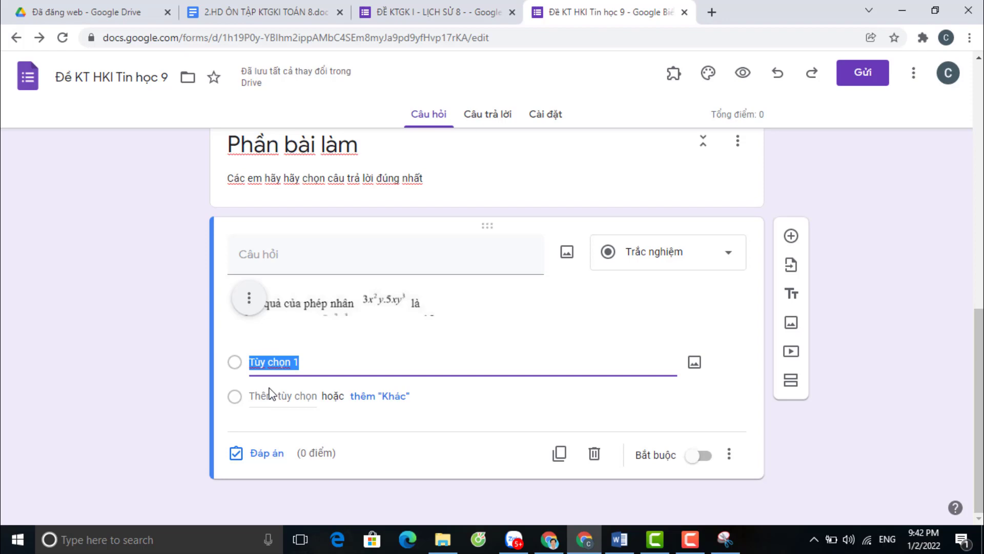
text(x)
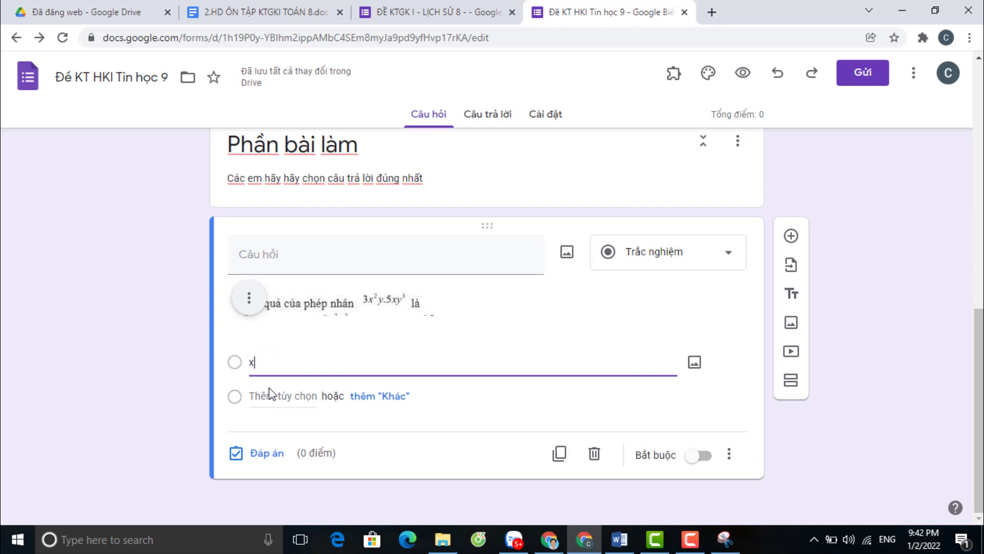
click(295, 399)
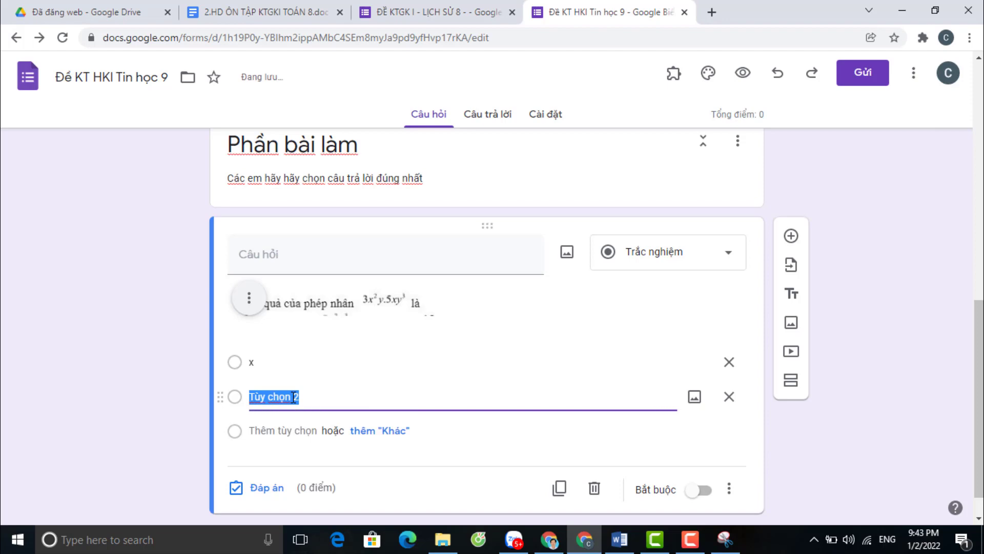
text(y)
click(275, 431)
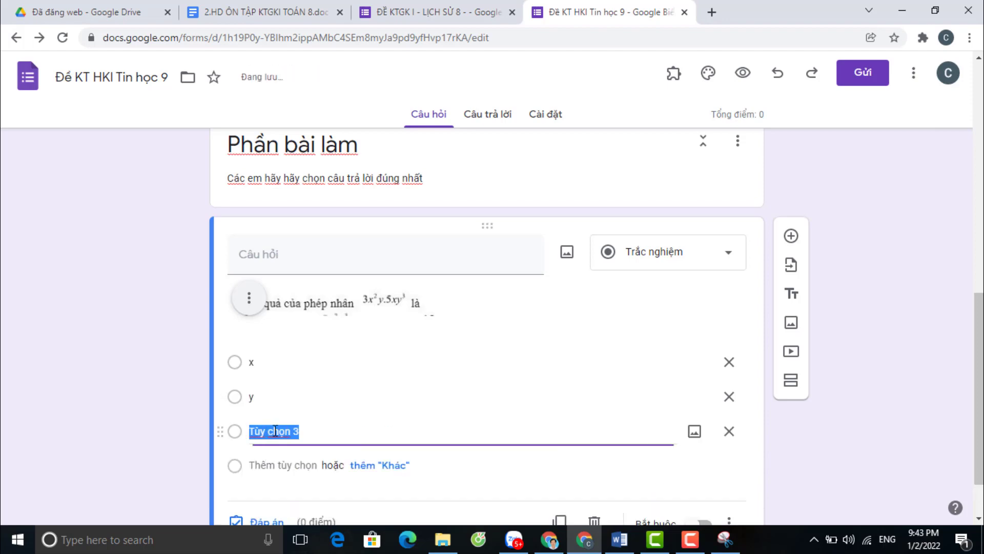
text(z)
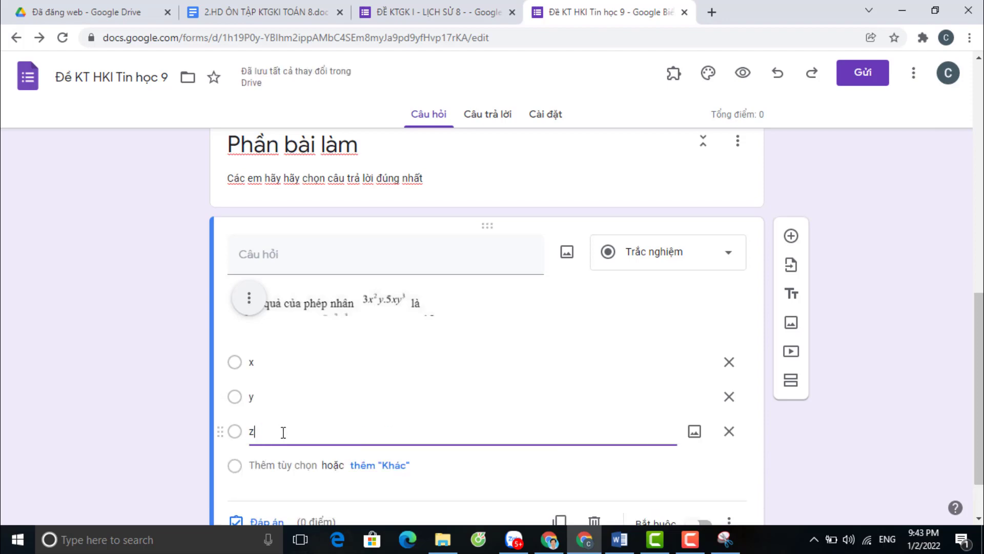
click(279, 464)
text(a)
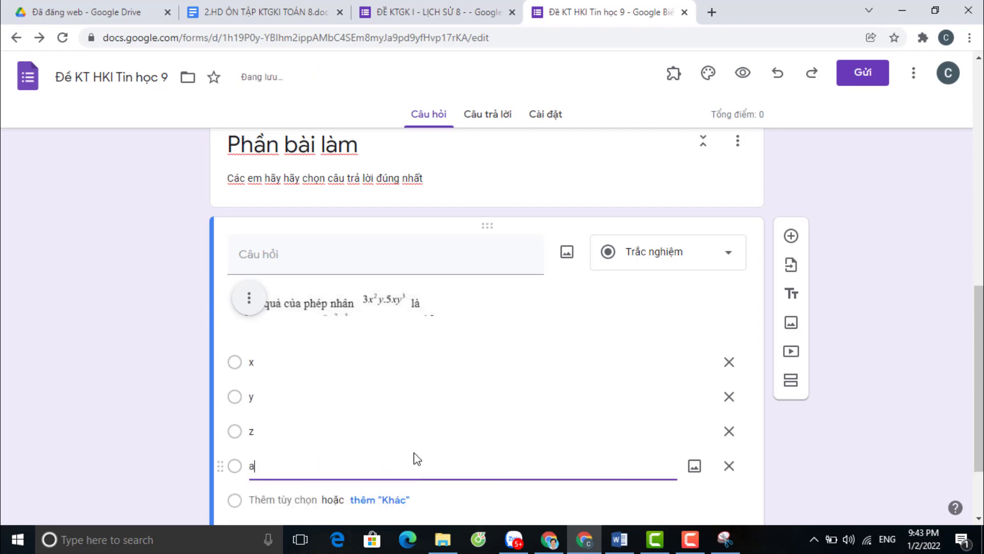
scroll(413, 457, down, 2)
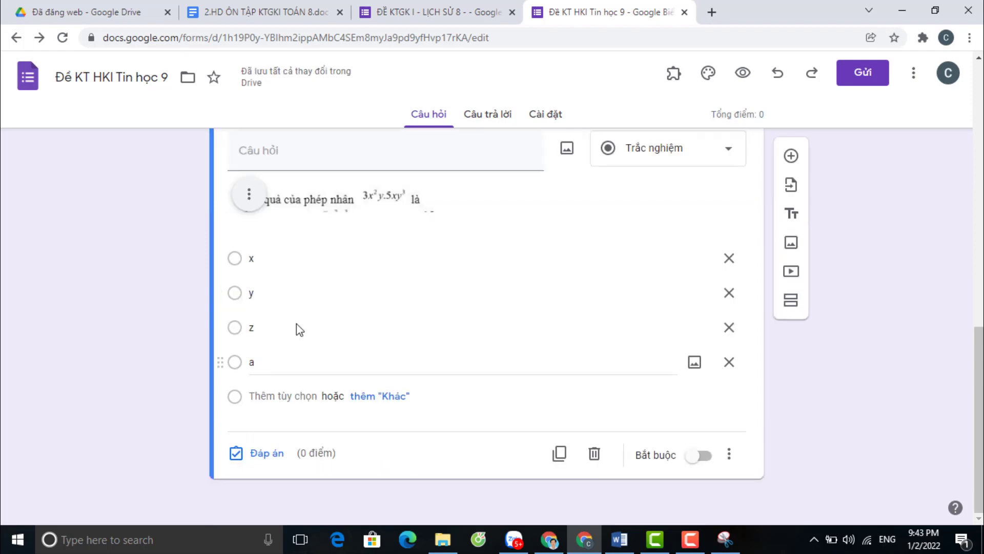
click(269, 369)
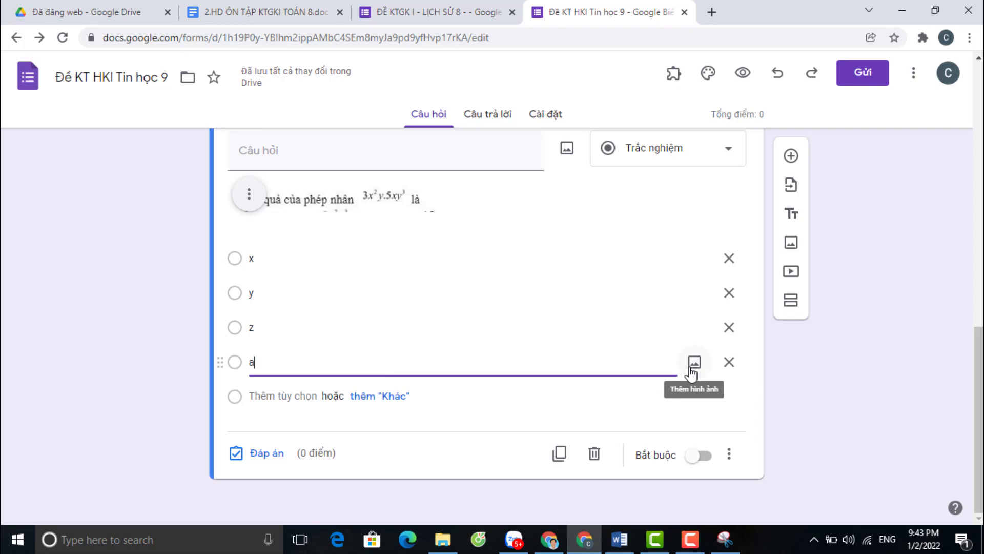
click(804, 376)
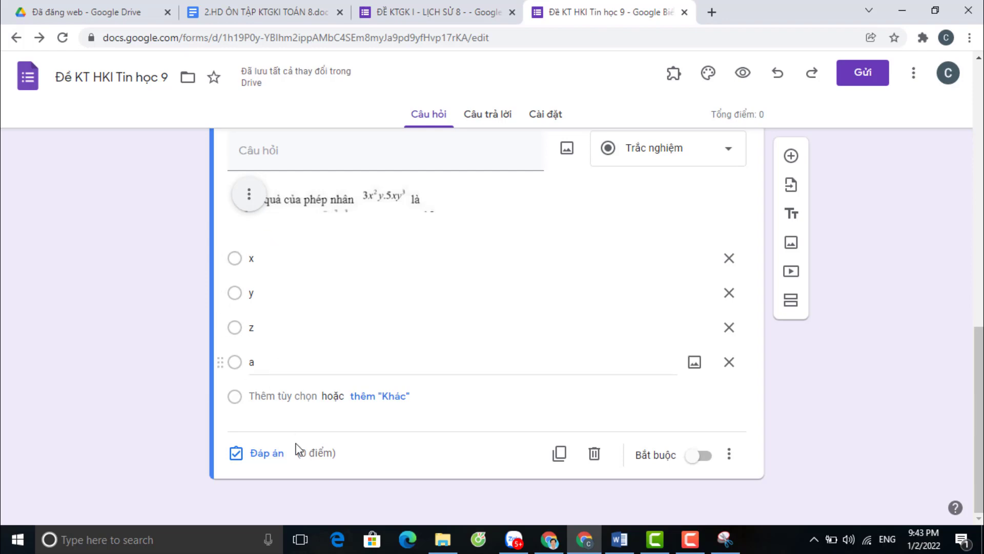
In the answer key, mark option z correct and set the question to 5 points
click(268, 459)
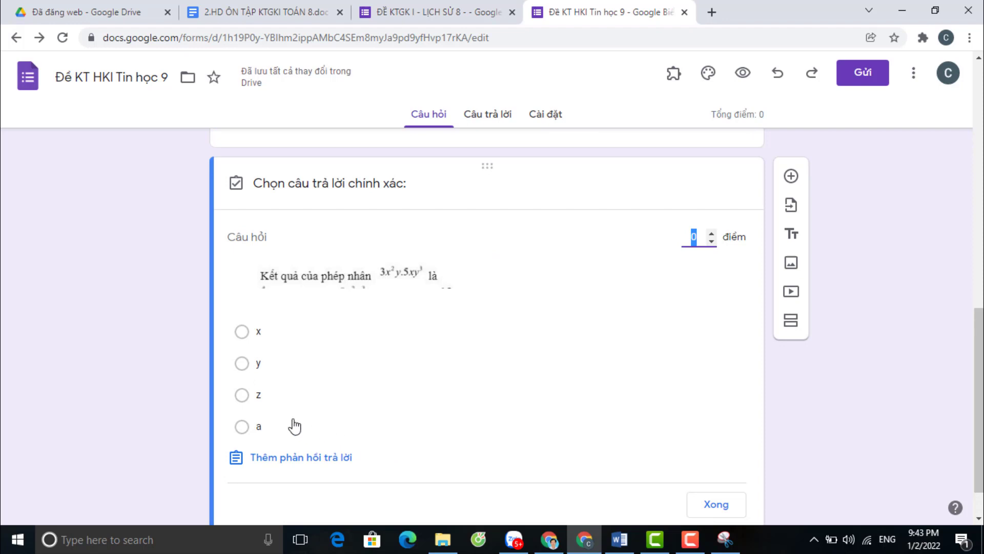
click(243, 399)
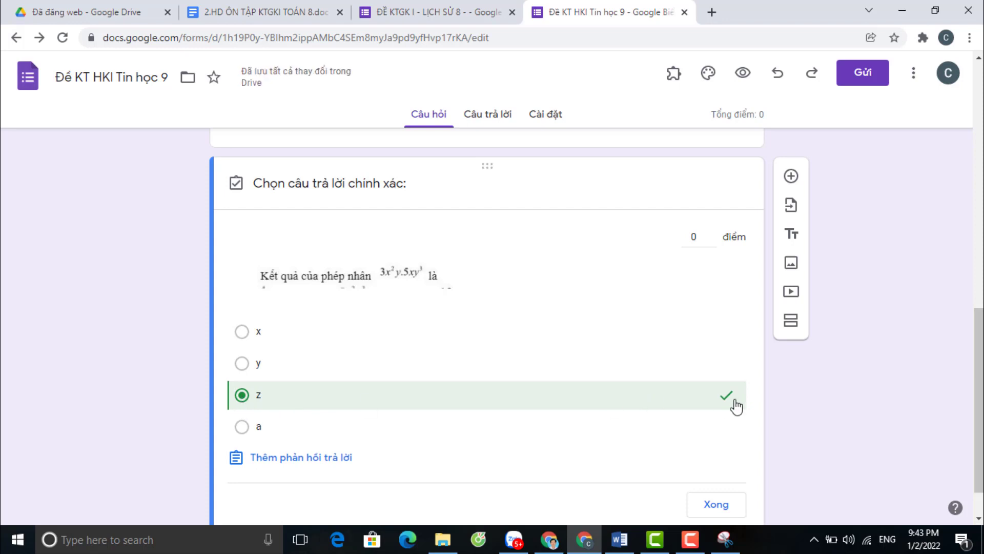
double_click(711, 233)
click(711, 233)
click(693, 268)
click(717, 508)
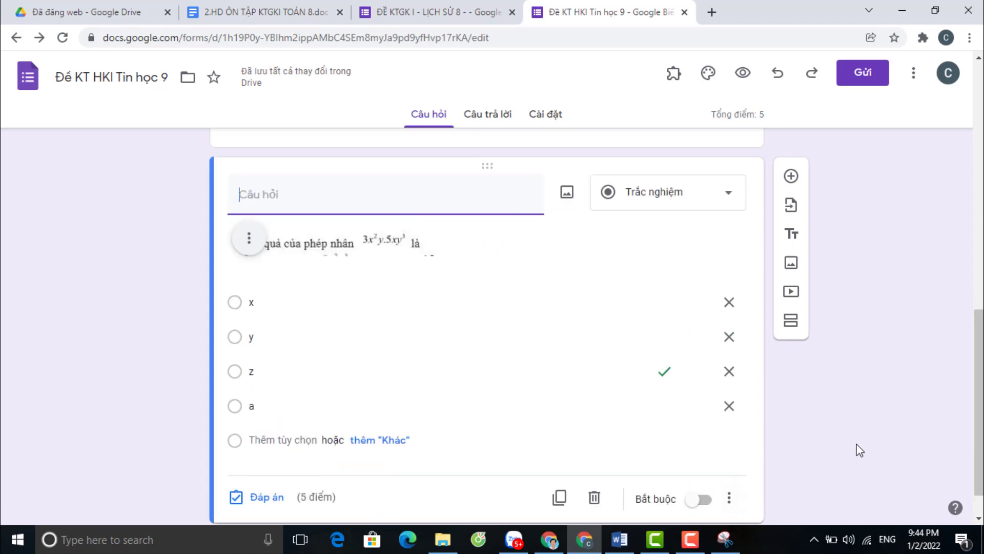
scroll(859, 450, down, 1)
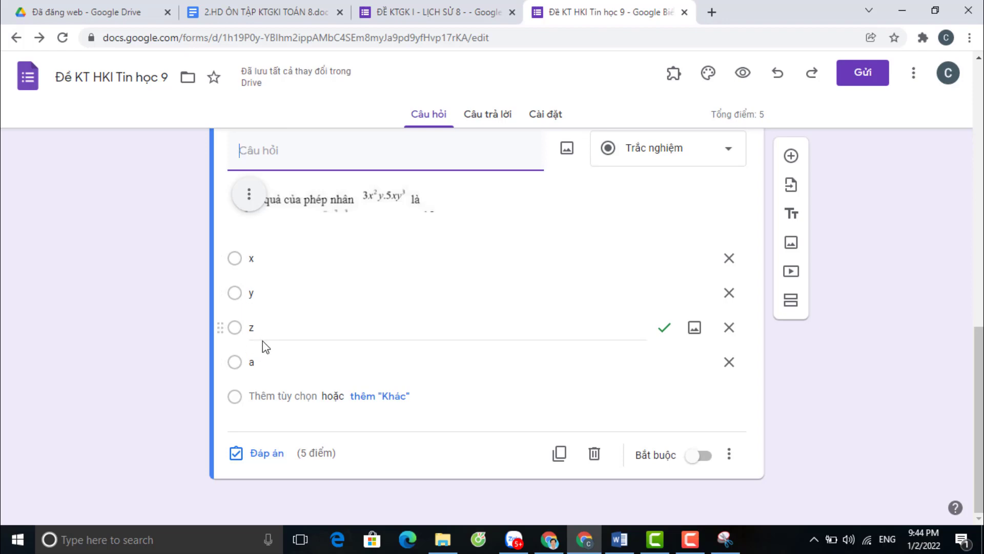
Turn on Sắp xếp lại thứ tự đáp án to shuffle the question's answer options
click(730, 455)
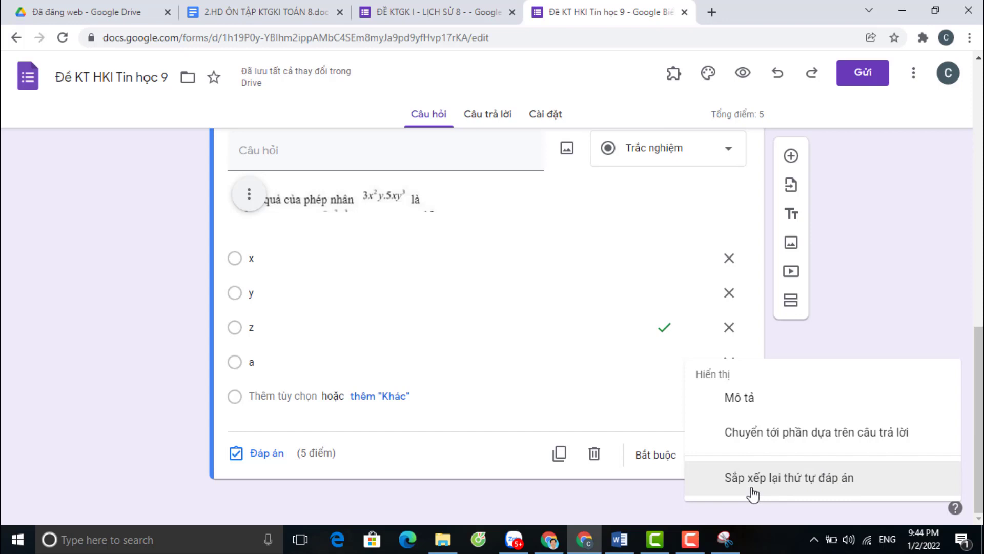
click(852, 481)
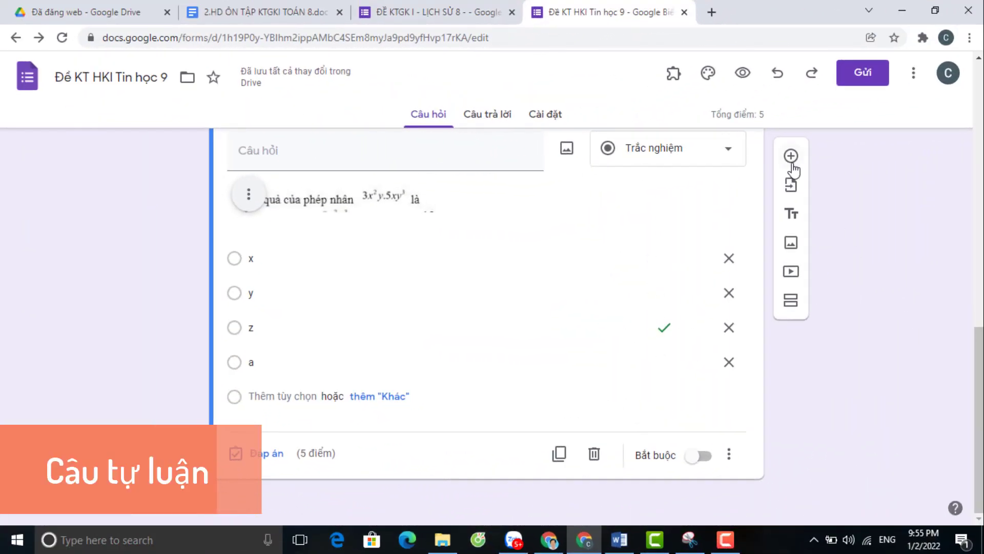
Add a new question and change its type to Tải tệp lên (file upload)
click(791, 156)
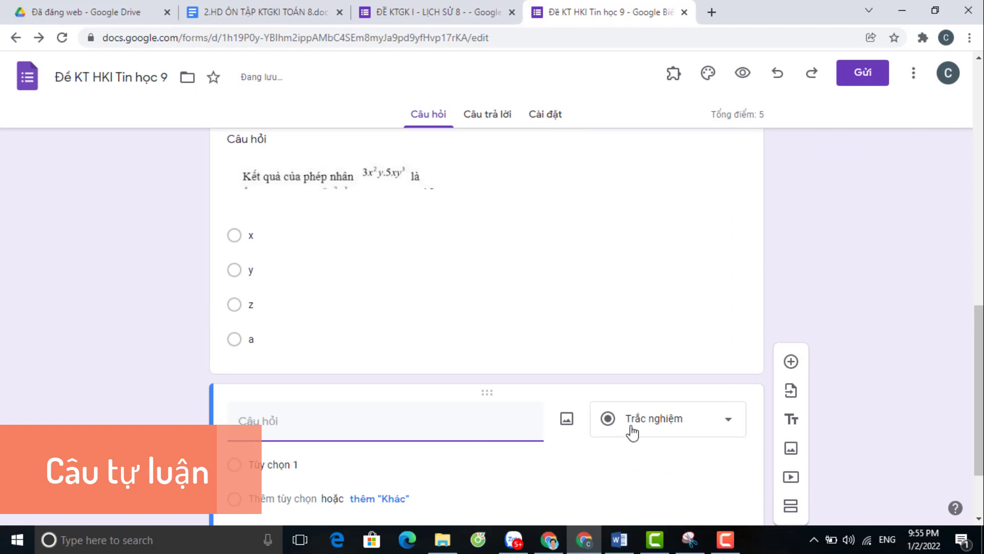
scroll(633, 432, down, 1)
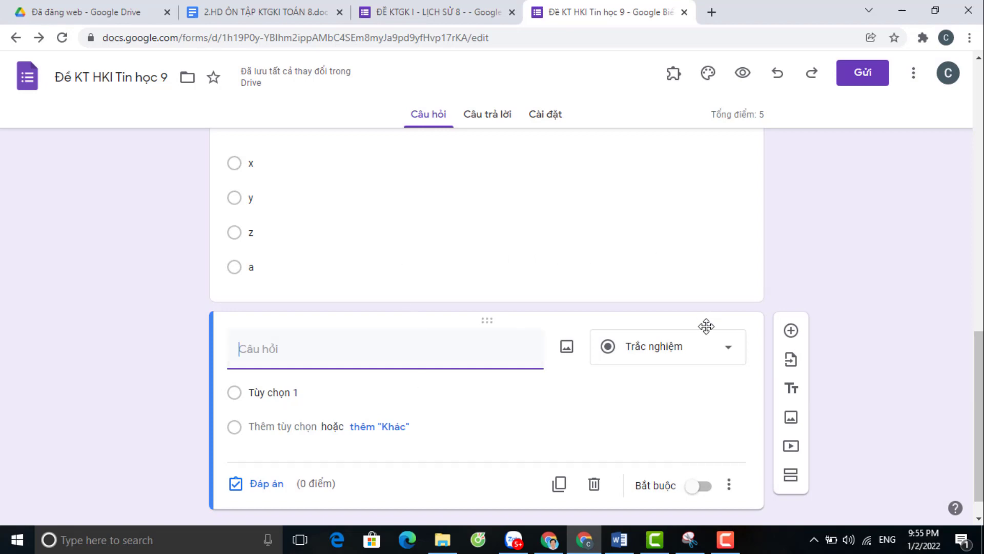
click(730, 355)
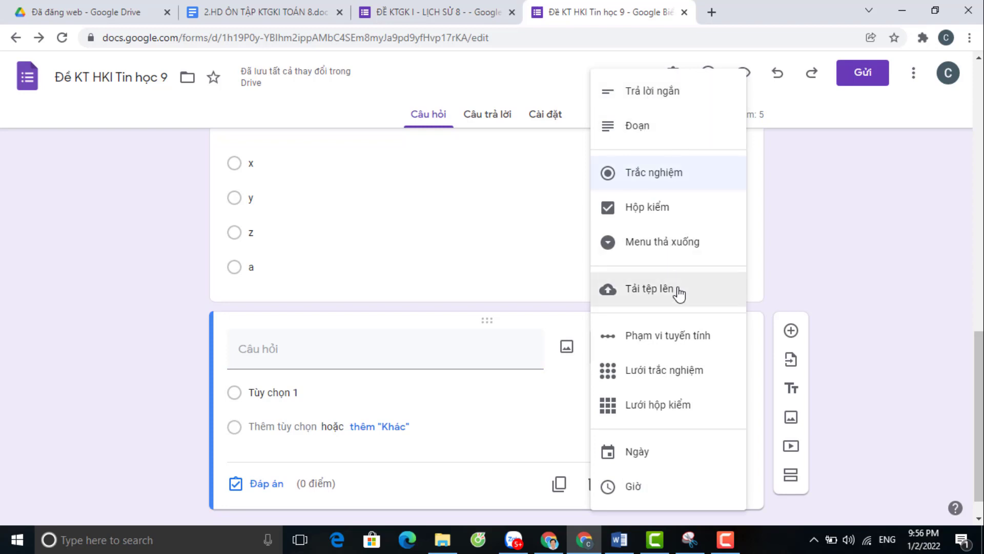
click(649, 290)
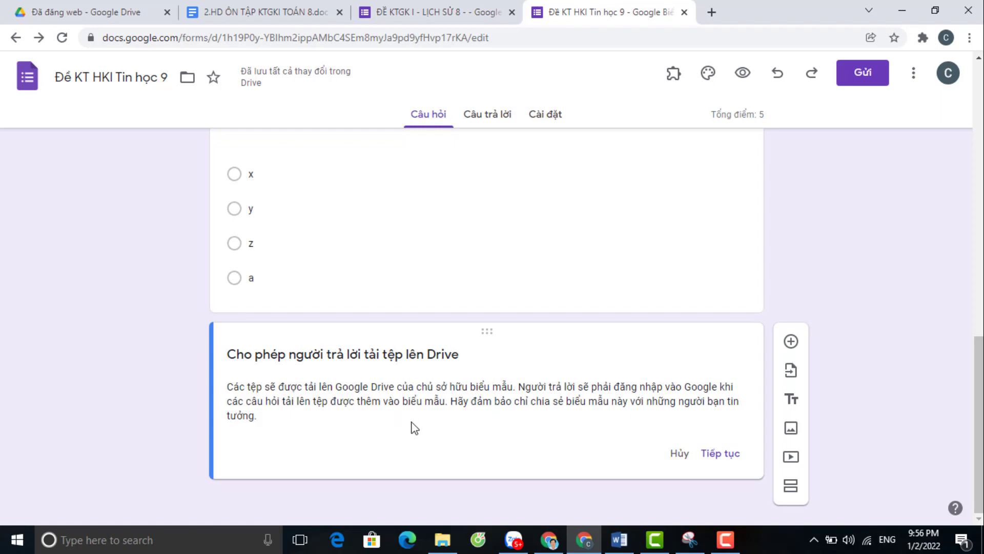
Title the upload question 'Virus là gì?', allowing any file type and up to 10 files
click(720, 456)
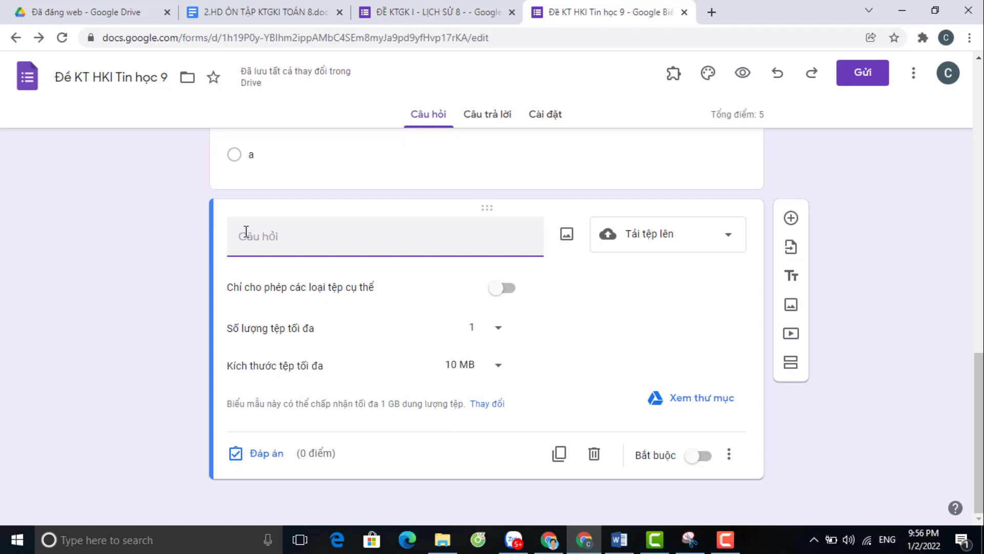
text(Vi)
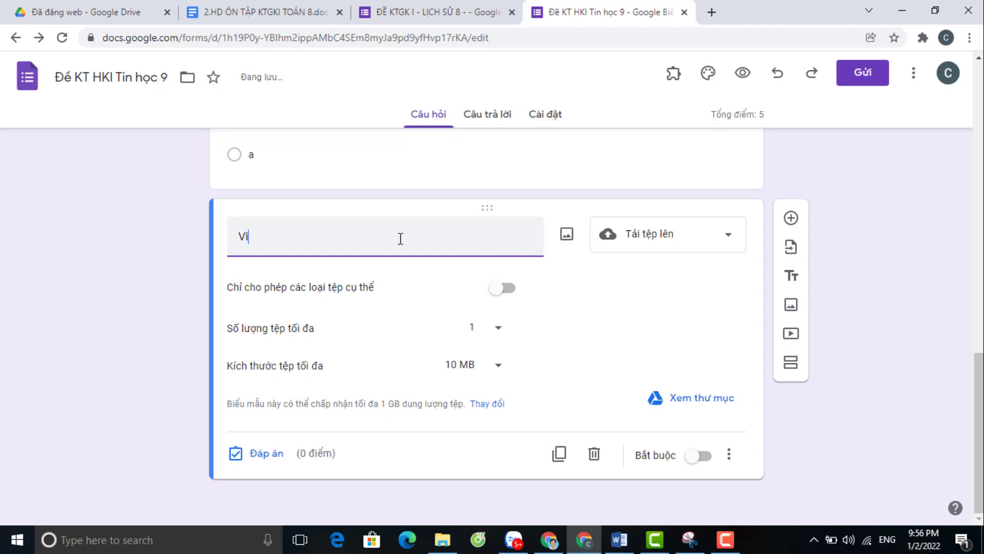
text(rus là giì?)
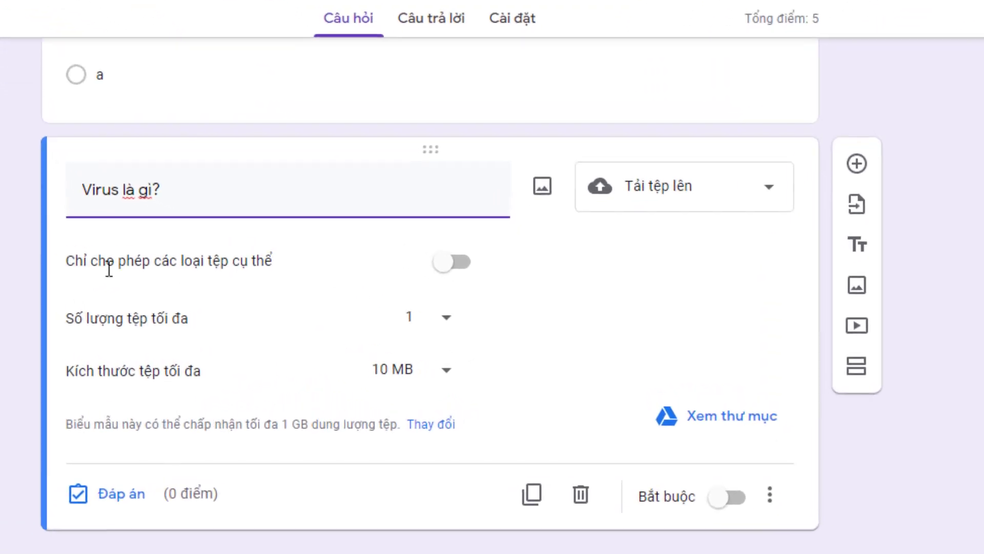
click(462, 264)
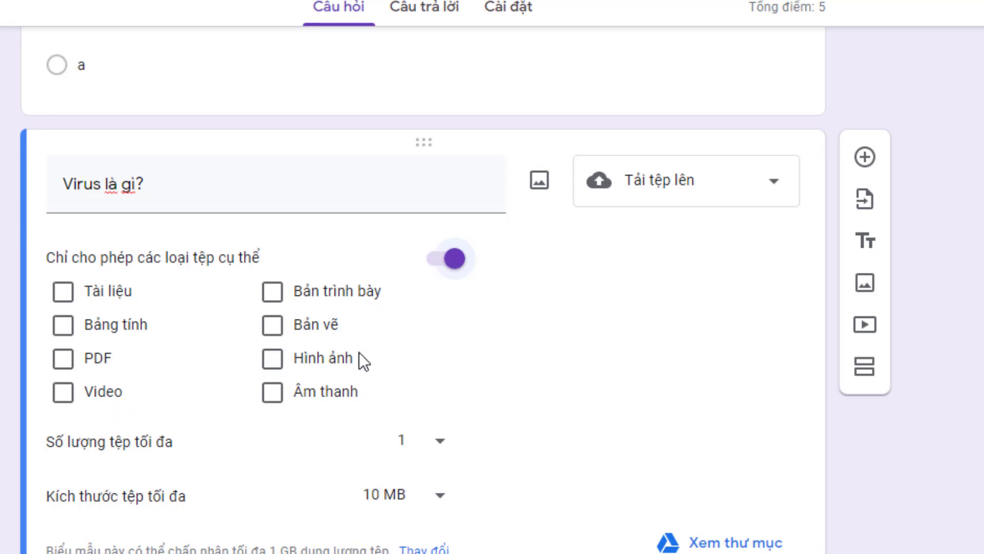
click(273, 363)
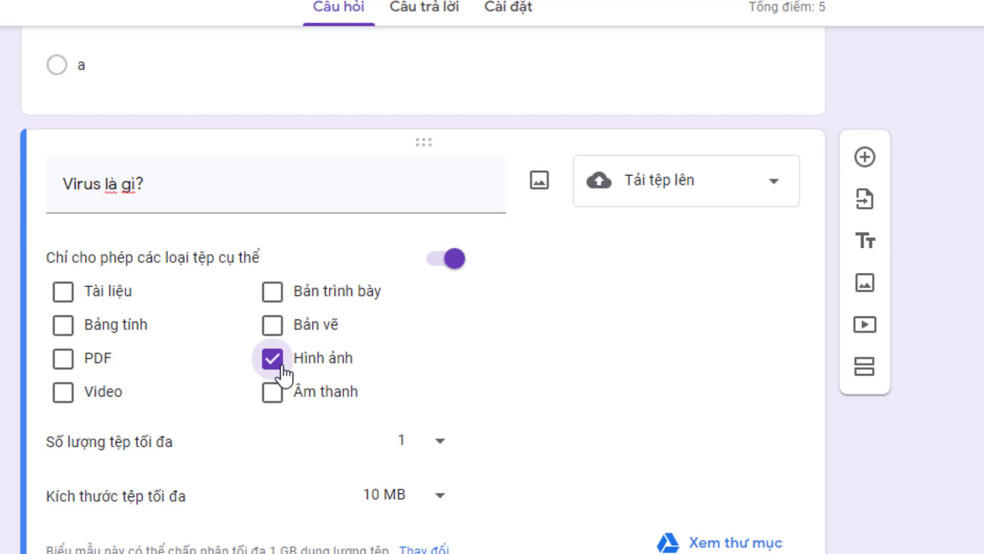
click(440, 259)
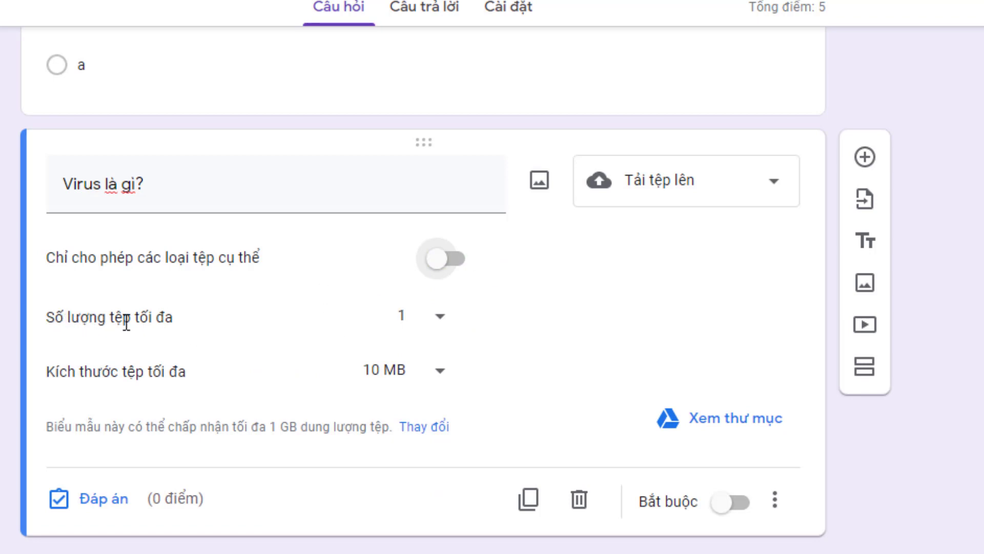
click(441, 327)
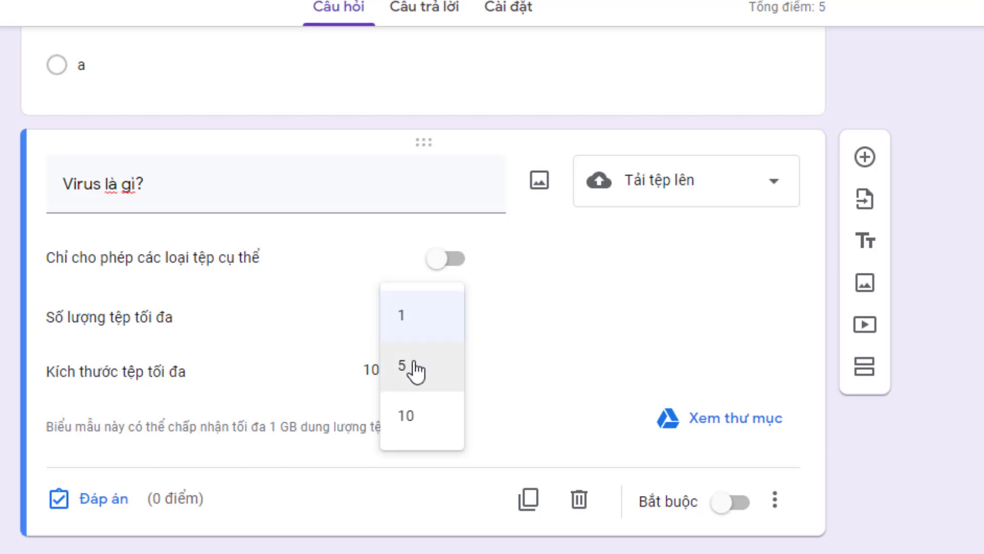
click(425, 428)
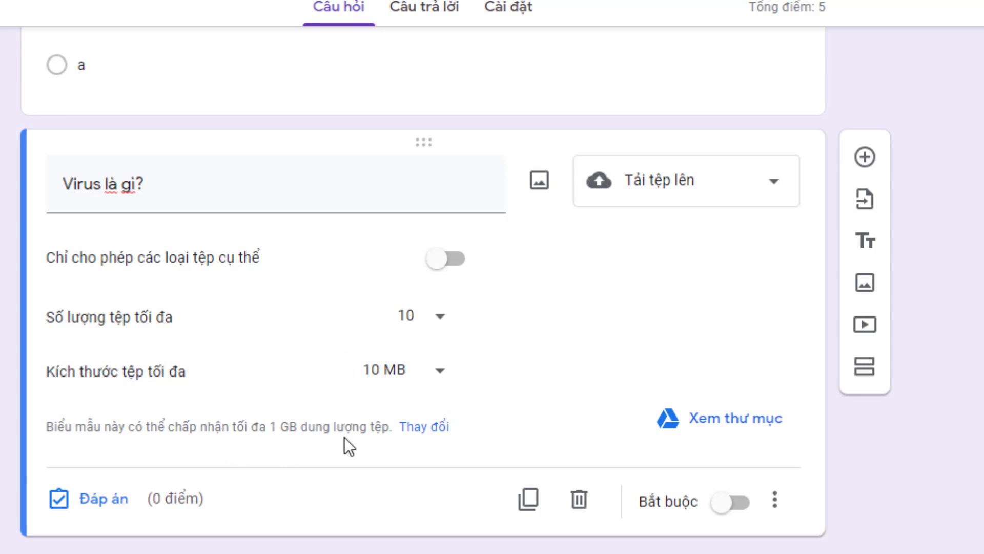
Set the Upload files total size limit in Settings to 100 GB, then return to Questions
click(428, 429)
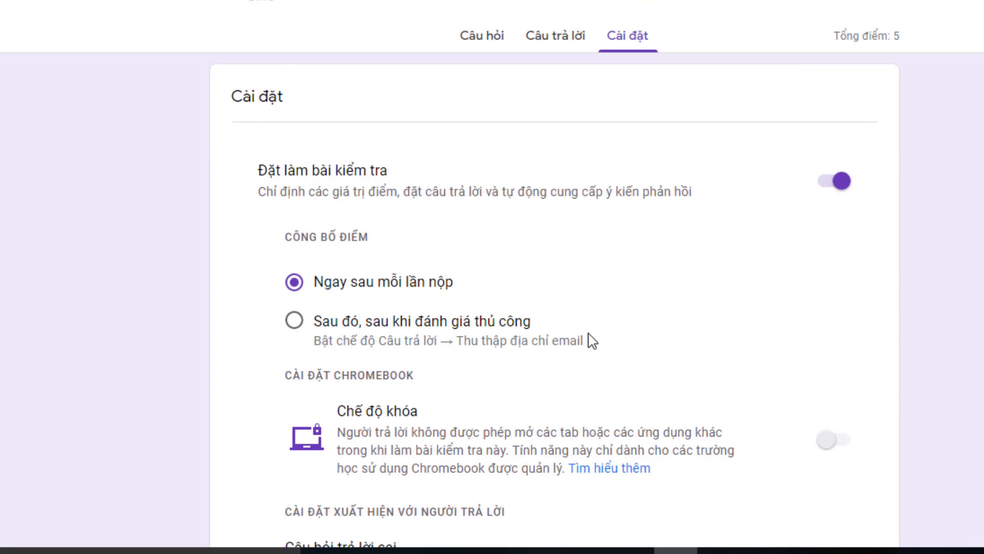
scroll(592, 341, down, 2)
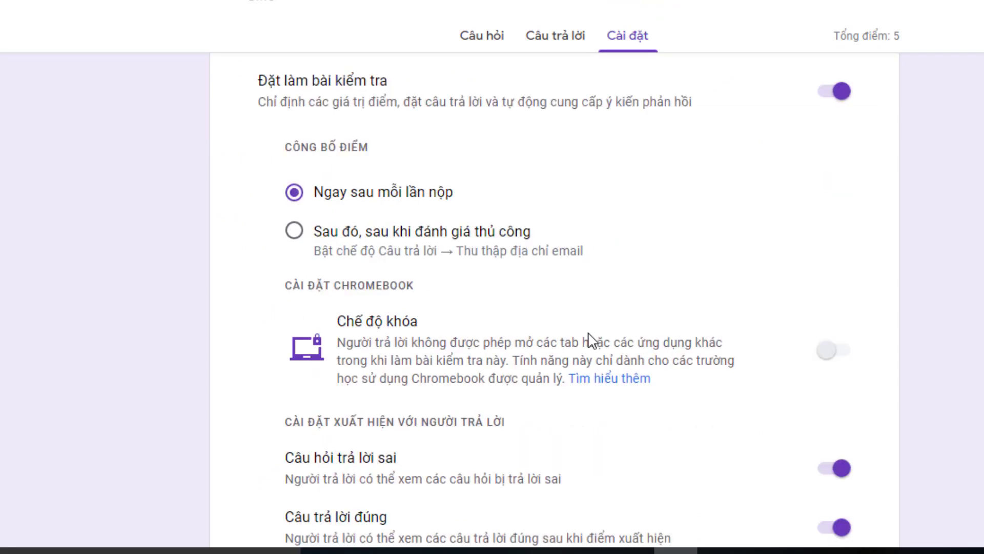
scroll(592, 340, down, 8)
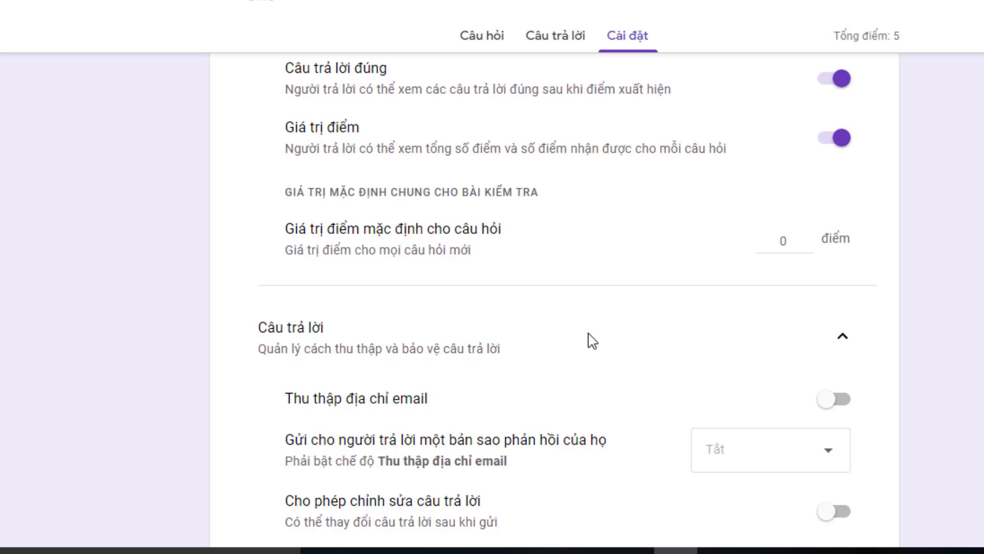
scroll(592, 341, down, 2)
scroll(592, 341, down, 2)
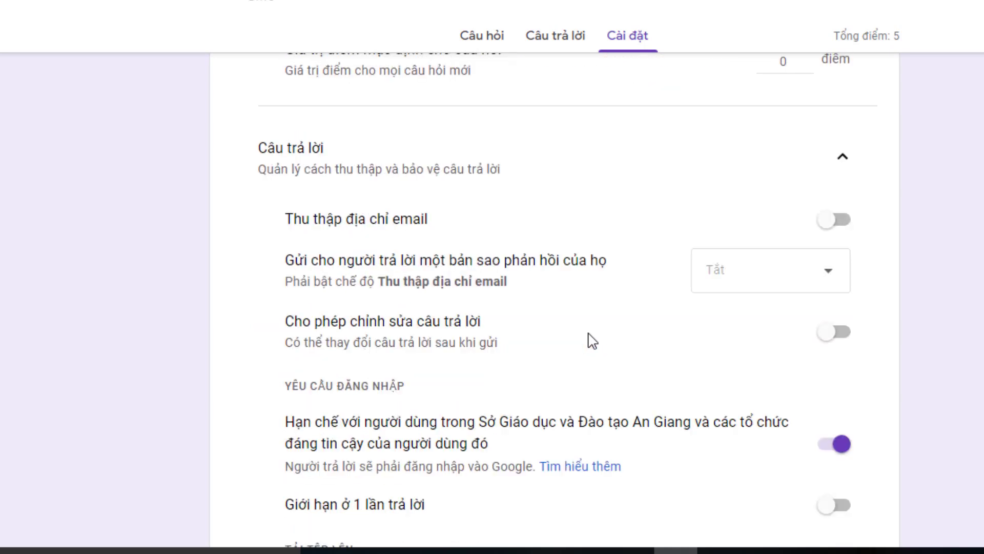
scroll(592, 341, down, 2)
scroll(592, 341, down, 2)
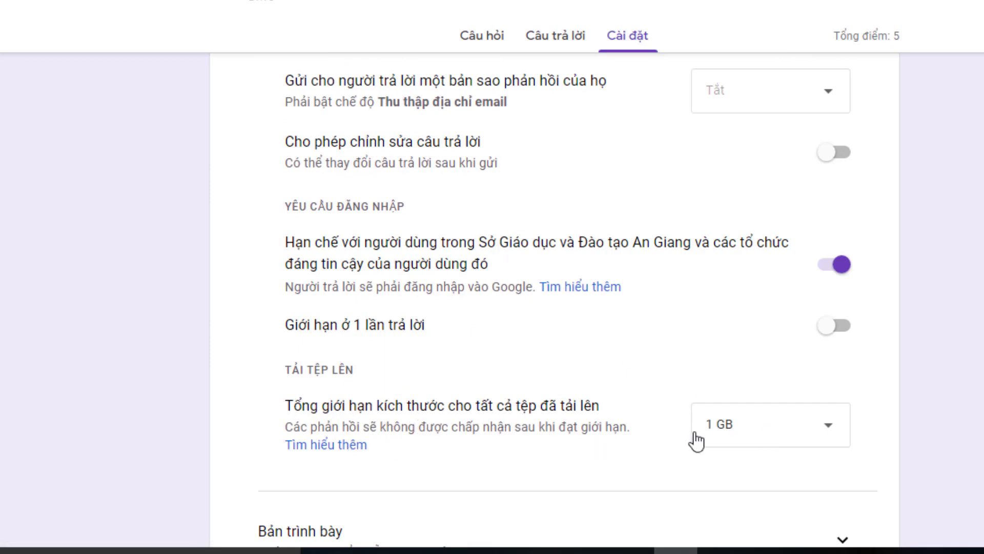
click(780, 432)
click(741, 455)
scroll(934, 377, up, 5)
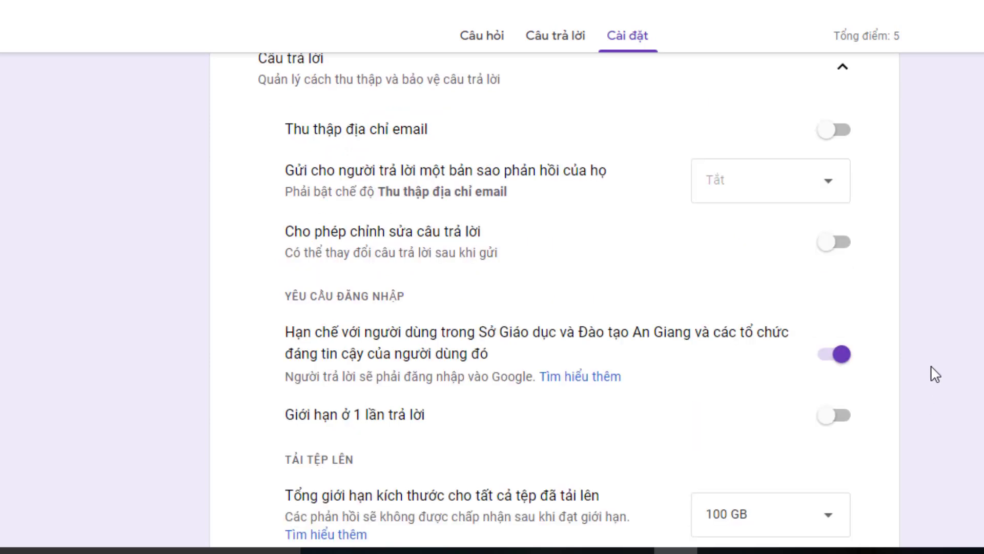
click(476, 34)
scroll(542, 339, down, 15)
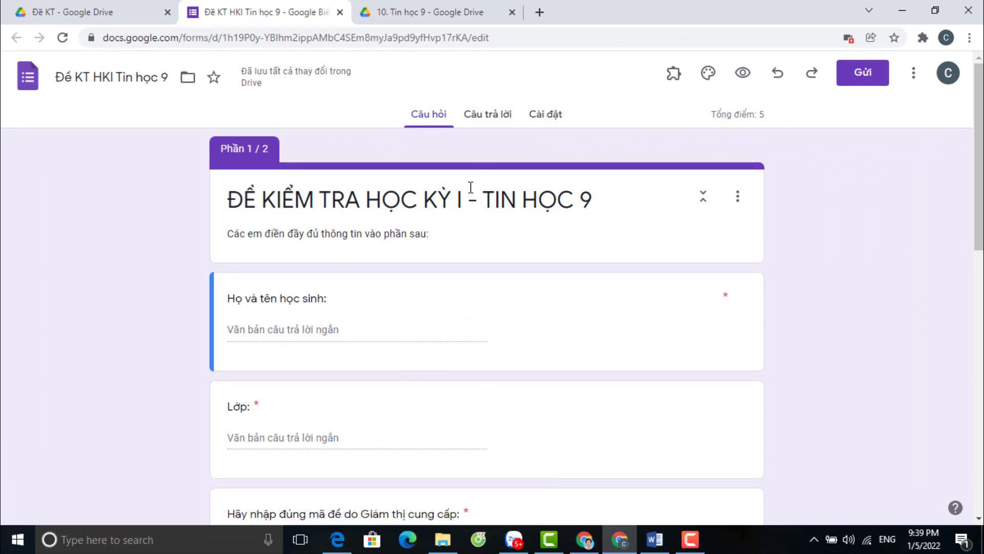
Switch to the exam's Câu trả lời tab to see its 0 responses
click(487, 119)
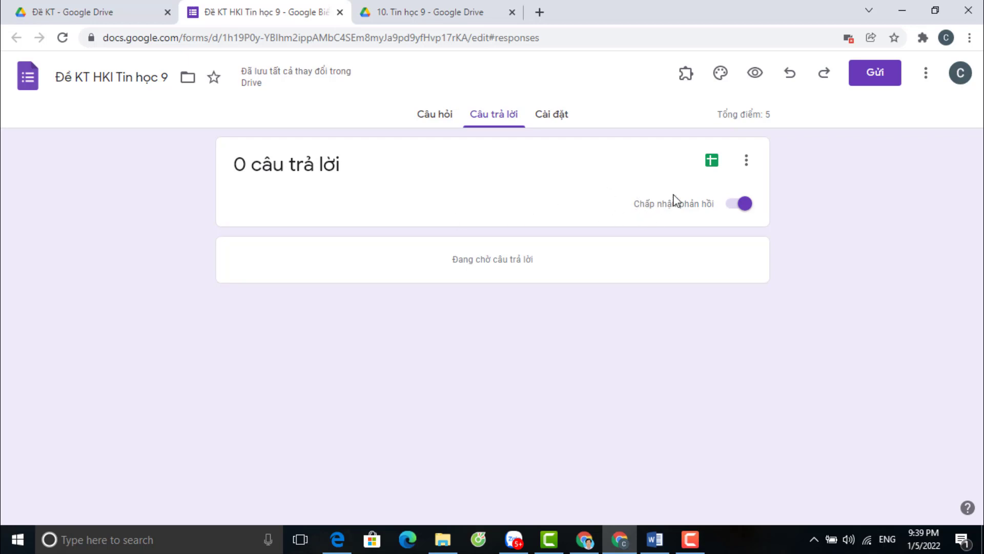
Start linking responses to Google Sheets, with a new spreadsheet offered as destination
click(710, 162)
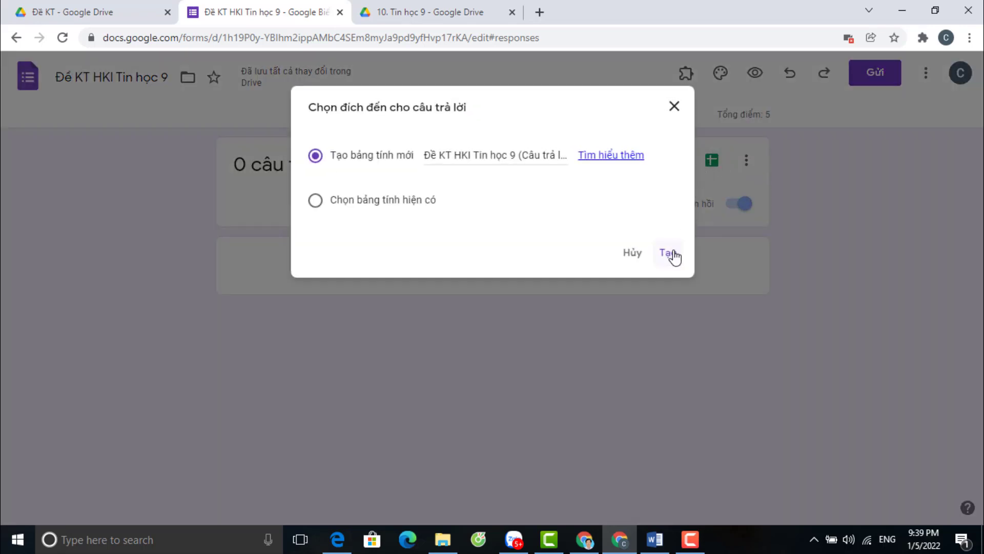
Create the 'Đề KT HKI Tin học 9 (Câu trả lời)' sheet, then return to the Drive tab
click(667, 253)
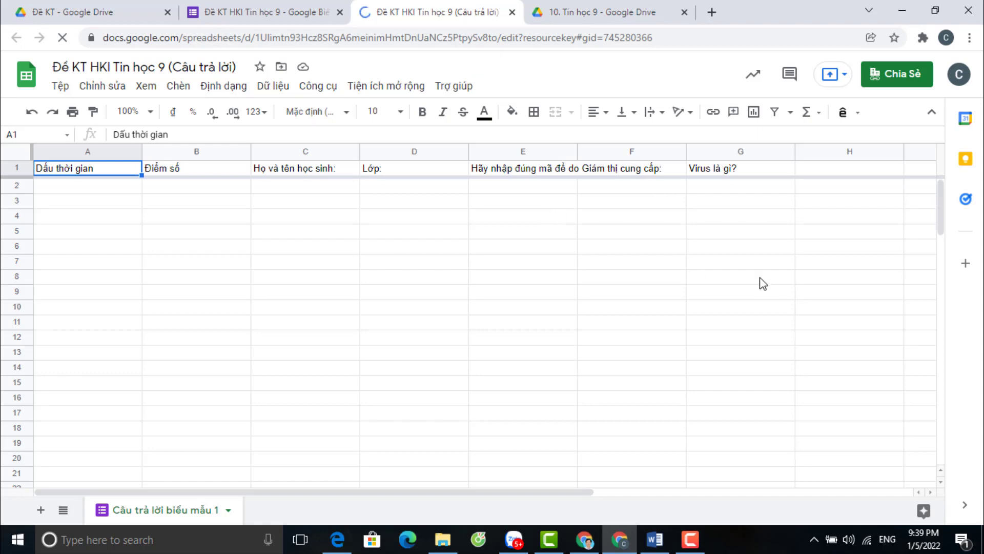
click(121, 12)
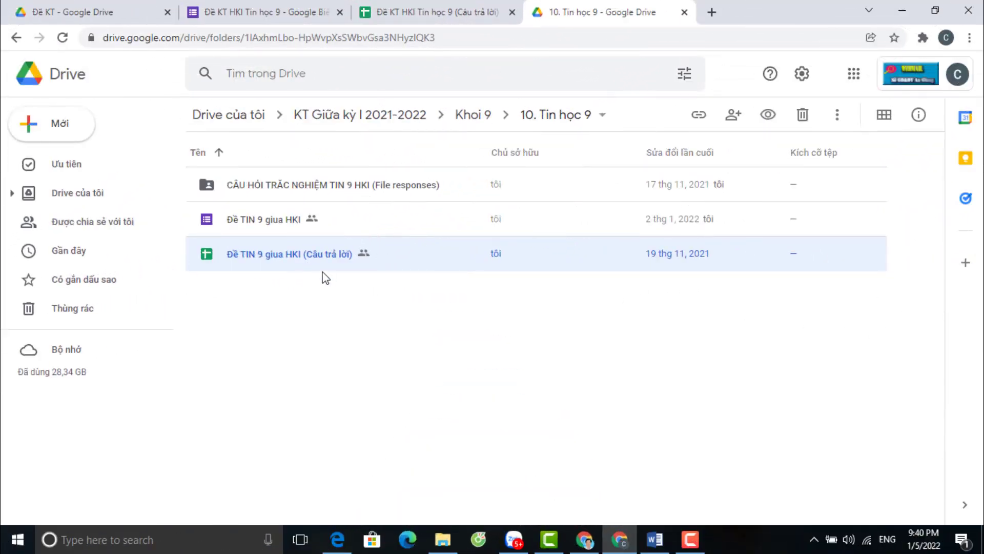
Open the older 'Đề TIN 9 giua HKI' form from the 10. Tin học 9 folder
click(378, 338)
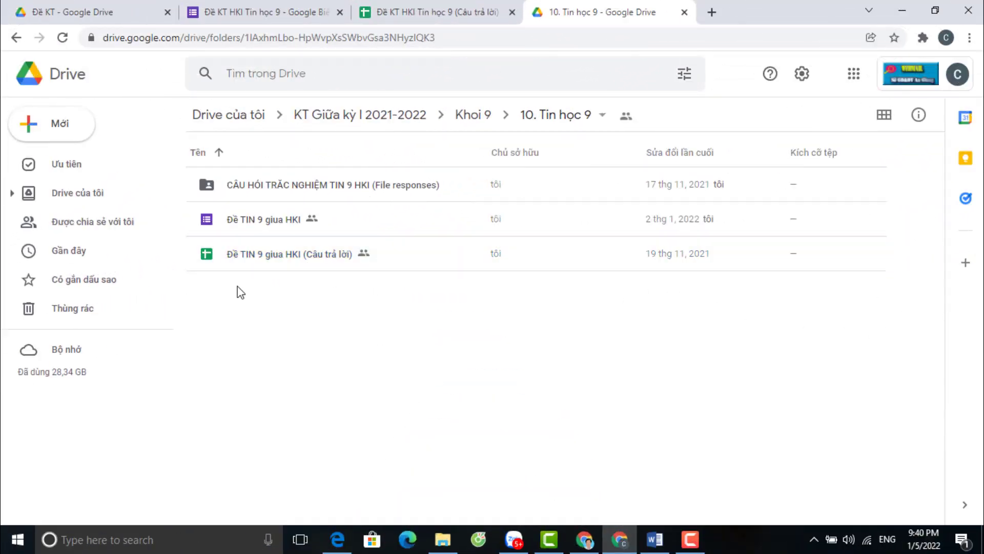
double_click(250, 221)
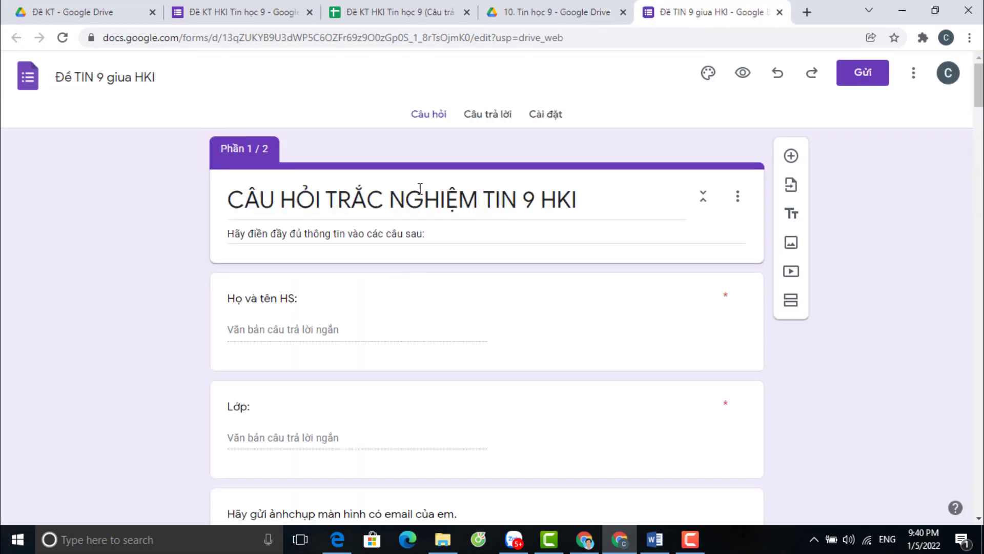
Browse the 300-response summary charts of 'Đề TIN 9 giua HKI', then go back to Drive
click(482, 115)
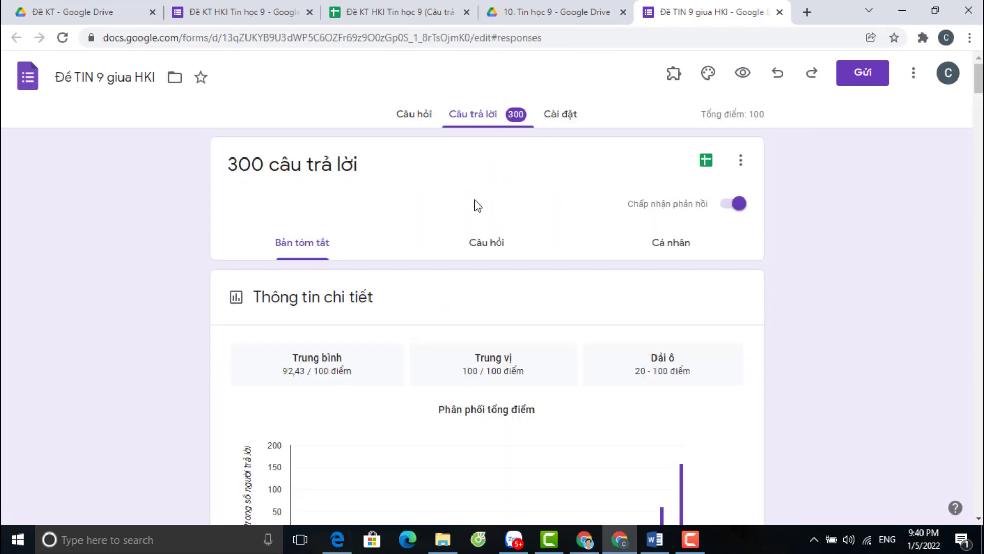
scroll(485, 265, down, 20)
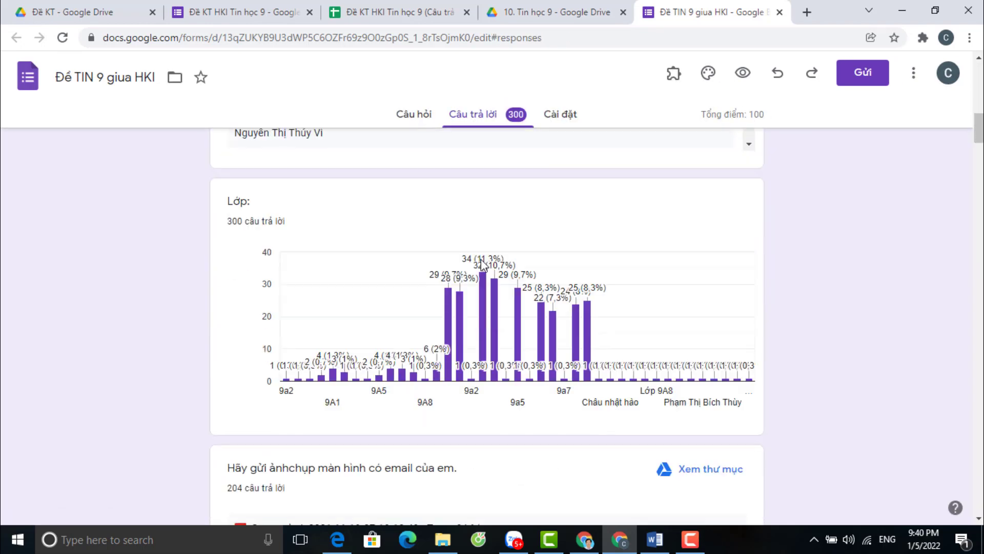
scroll(481, 260, down, 18)
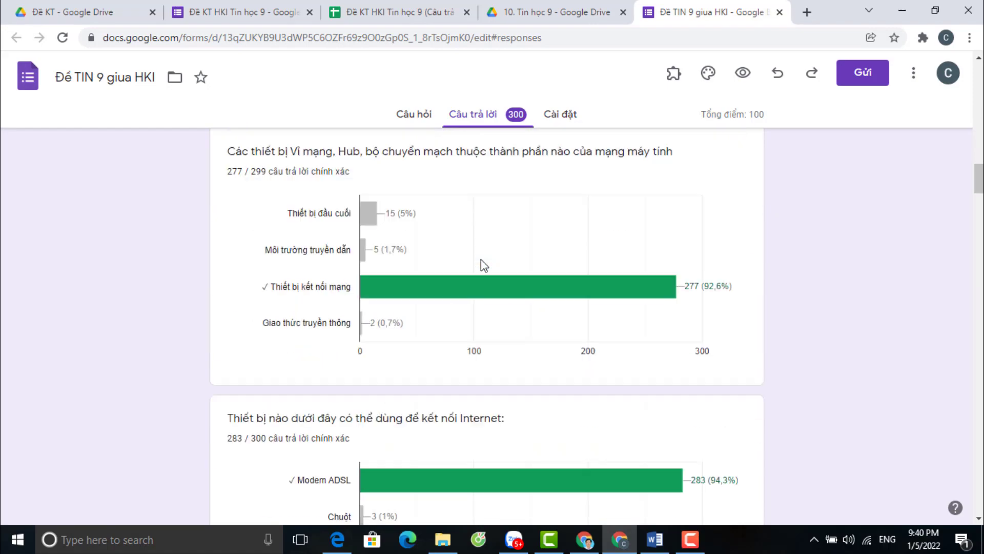
scroll(481, 260, down, 12)
scroll(481, 259, up, 11)
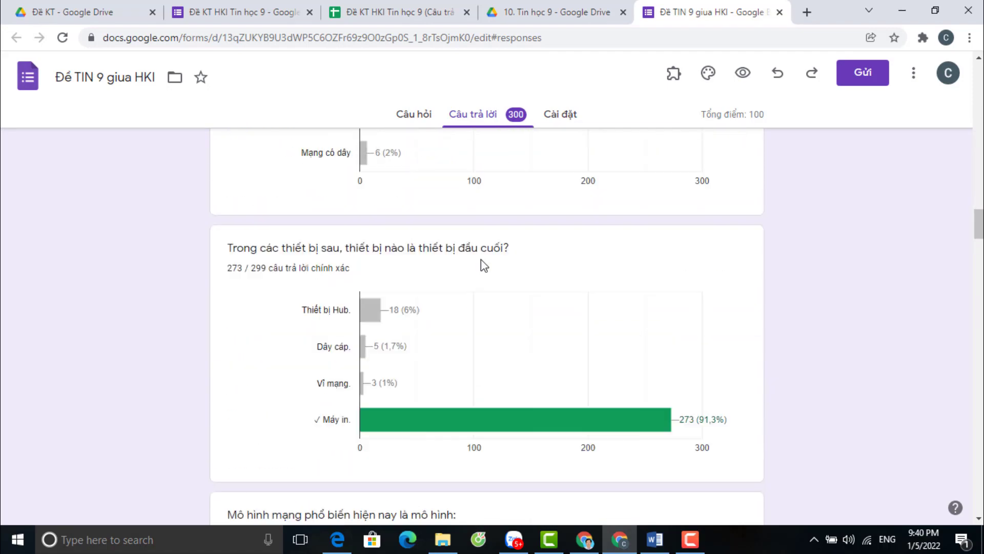
scroll(481, 256, up, 6)
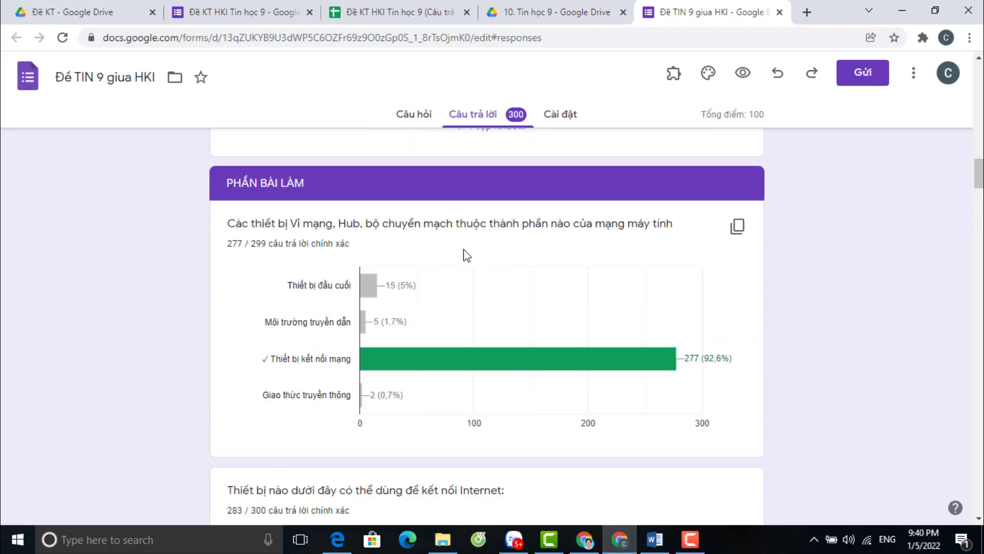
click(533, 8)
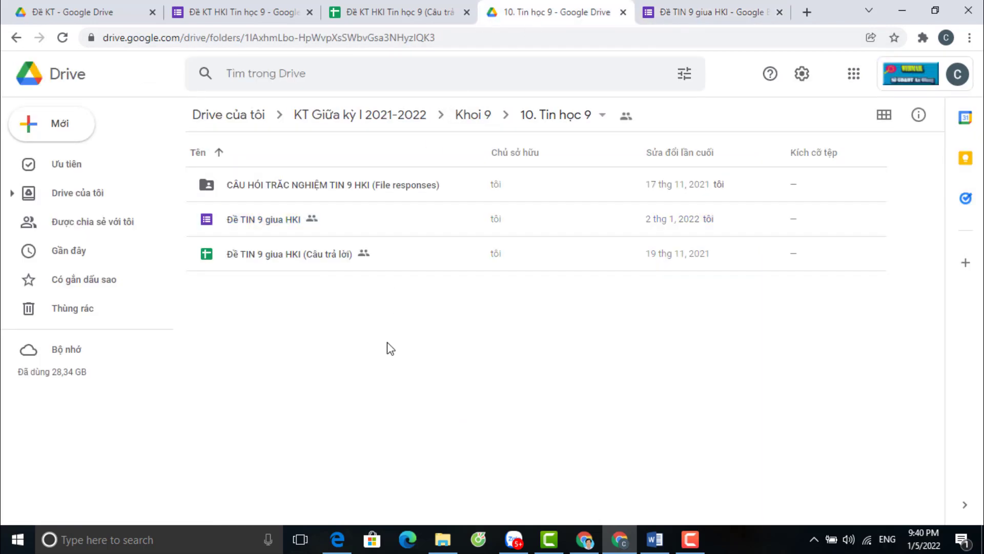
double_click(253, 256)
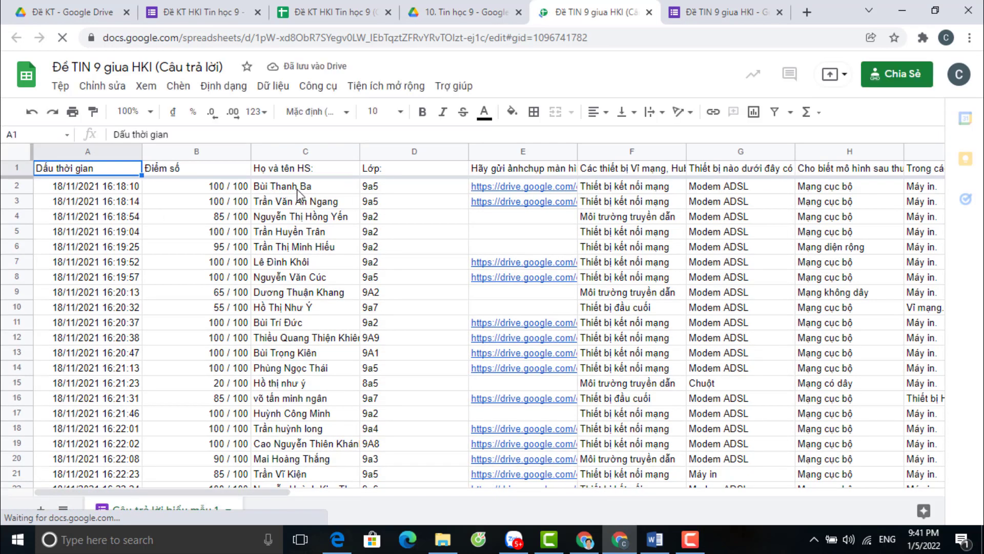
click(60, 190)
click(197, 193)
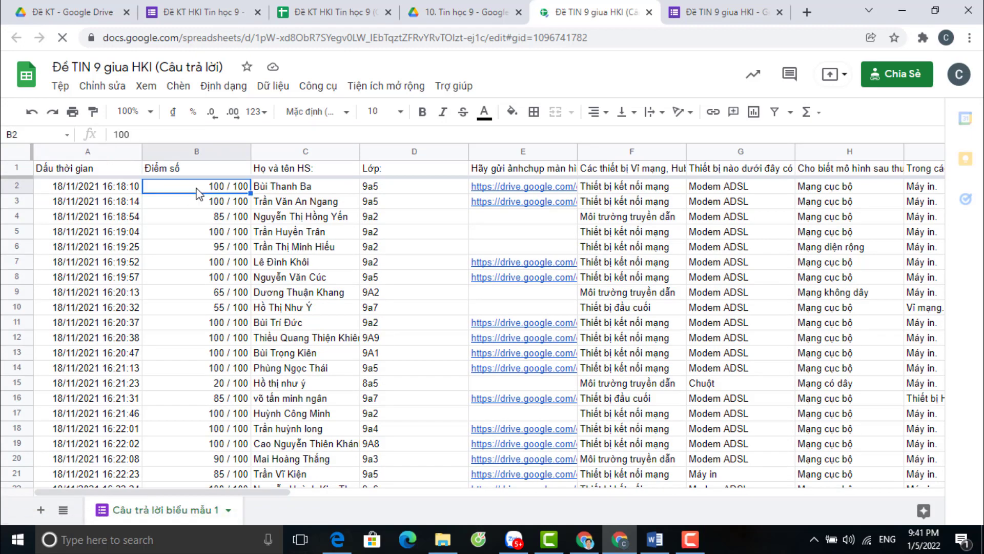
key(Down)
key(Down)
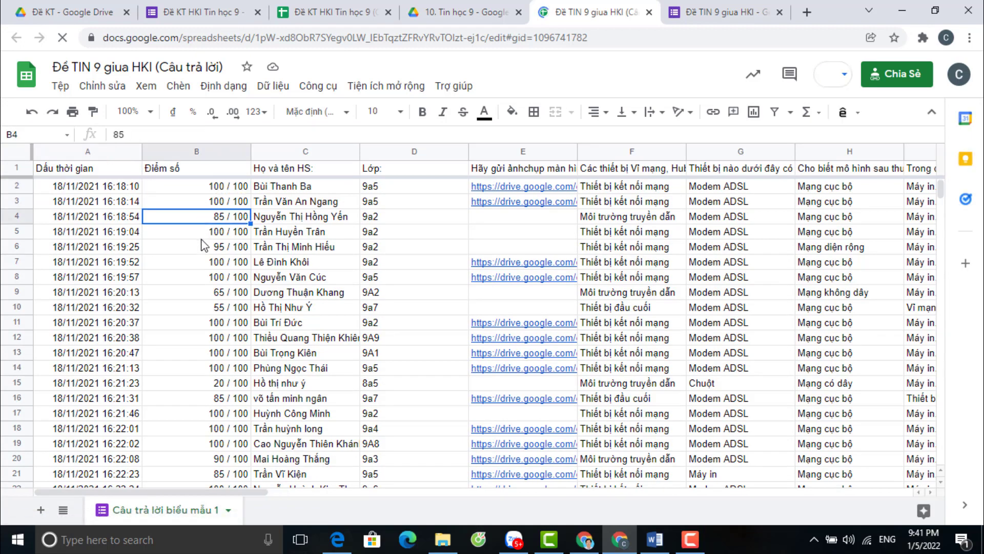
click(202, 246)
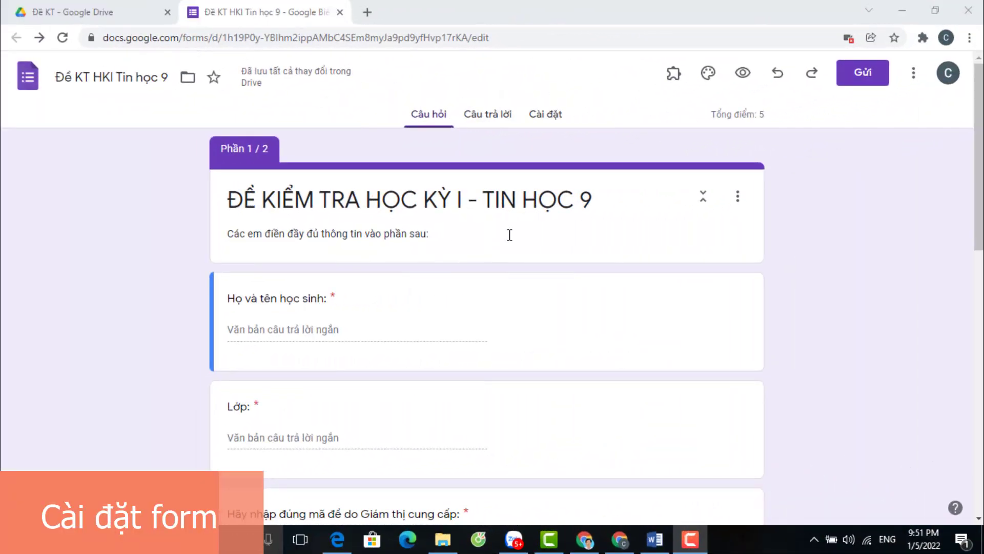
Review the exam's Cài đặt quiz options: scores released after each submission
click(554, 116)
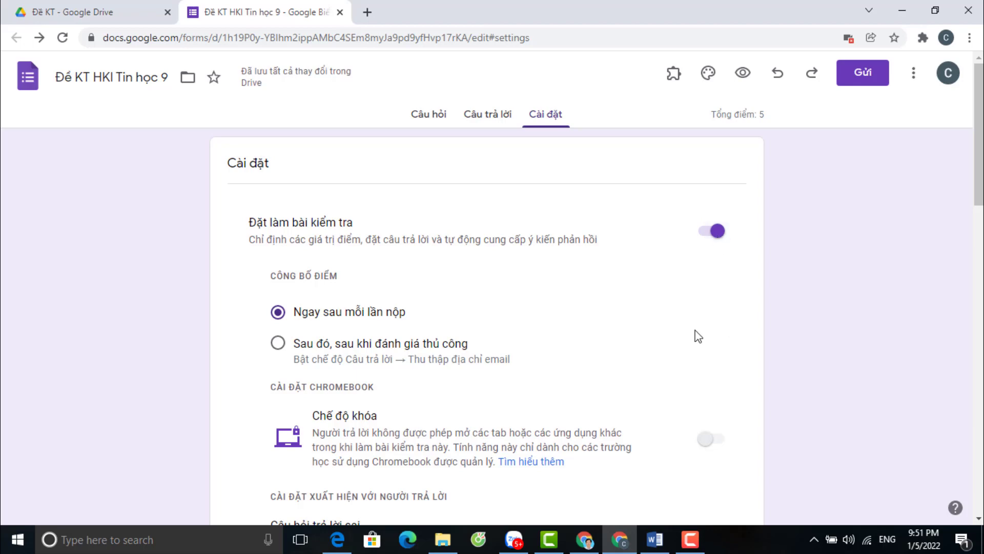
scroll(695, 327, down, 1)
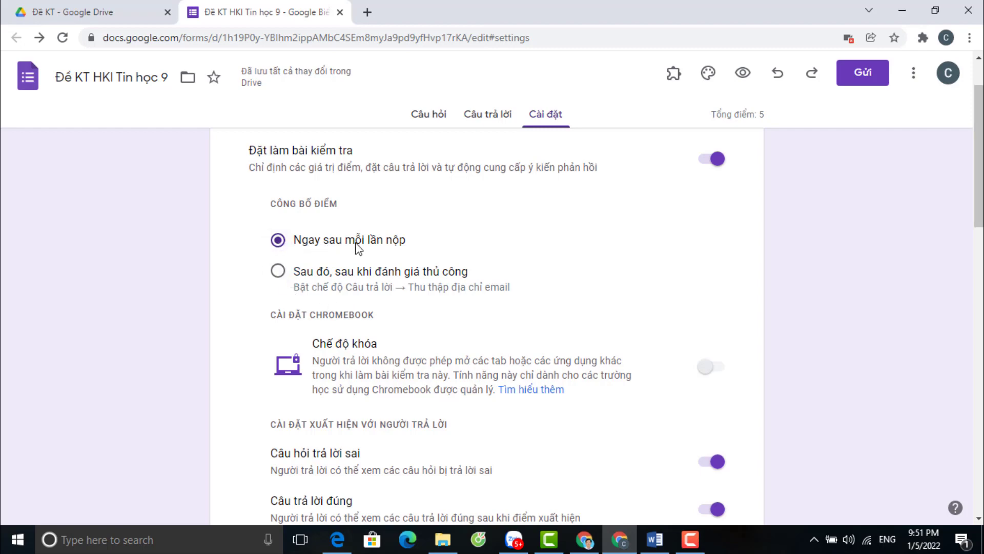
scroll(493, 265, down, 3)
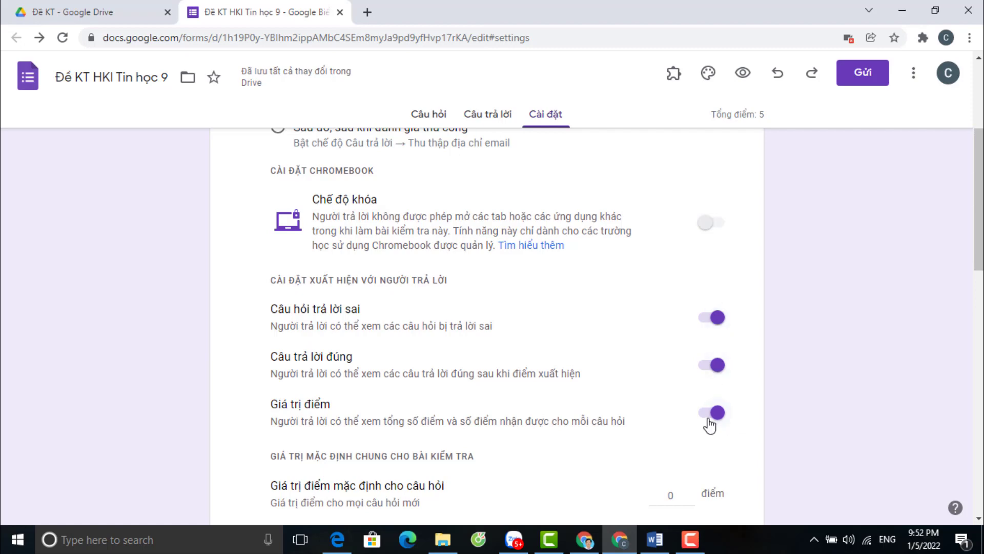
click(706, 324)
click(713, 370)
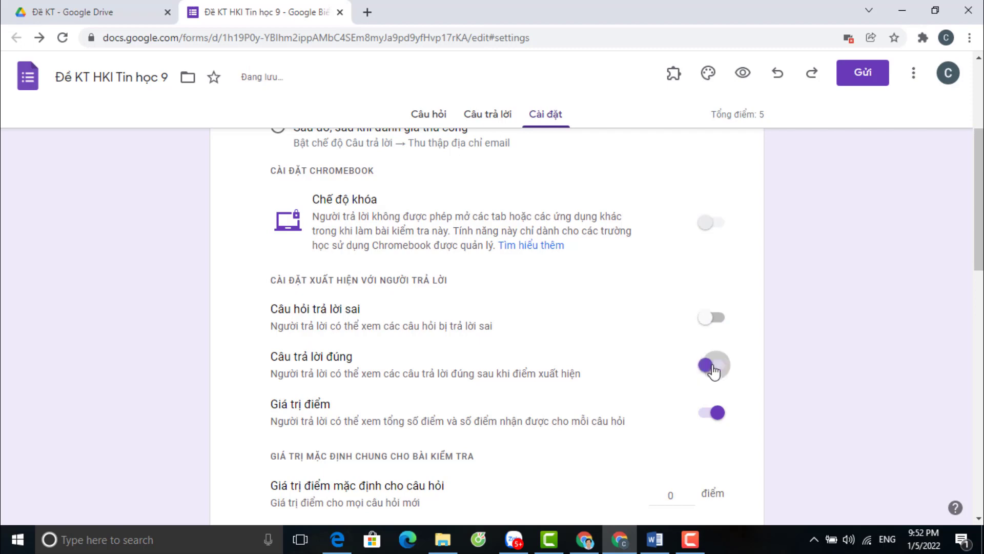
click(714, 368)
click(717, 320)
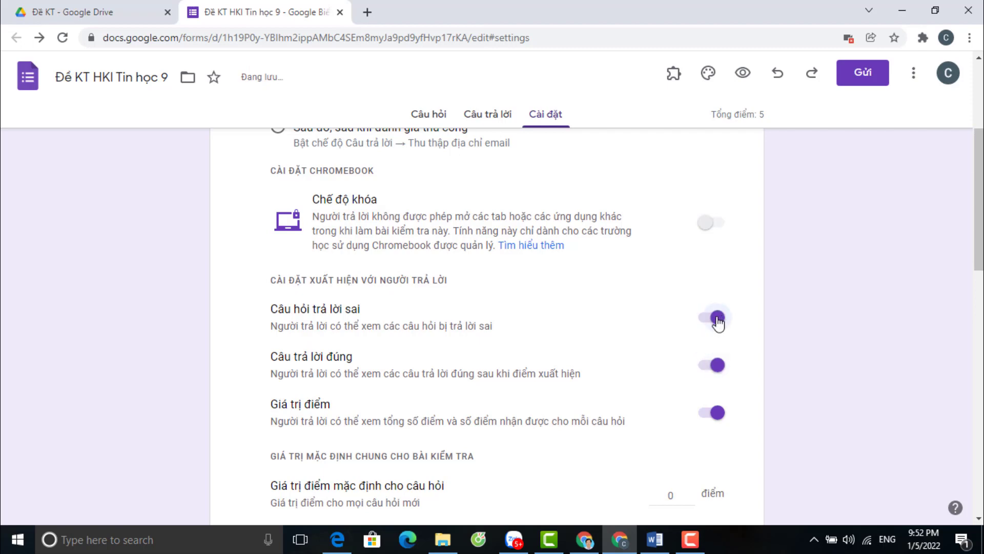
click(704, 320)
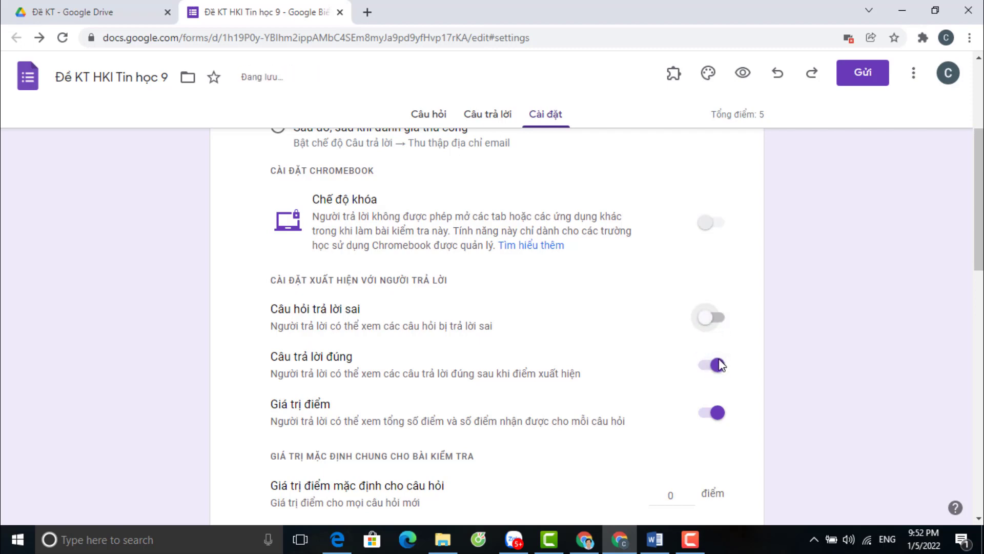
click(717, 365)
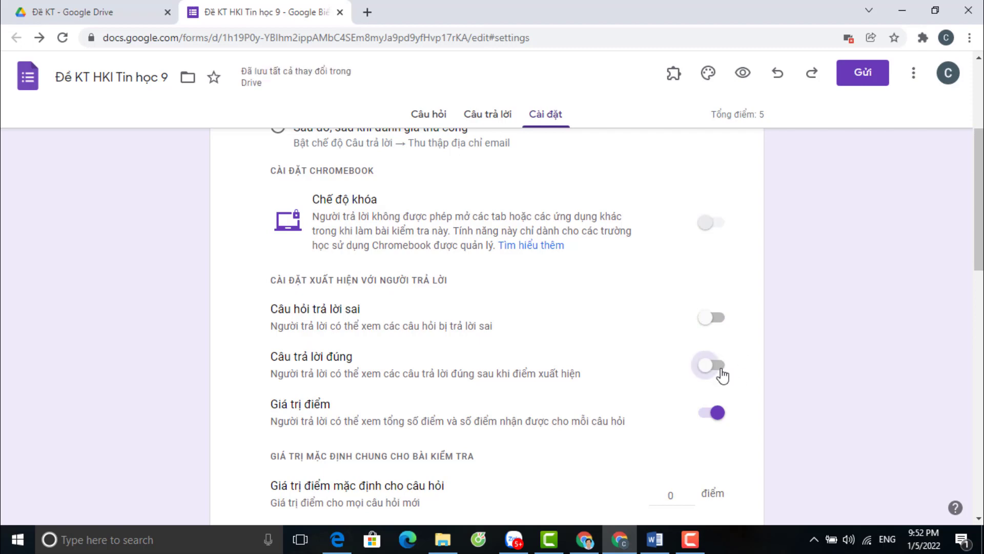
click(724, 374)
click(720, 321)
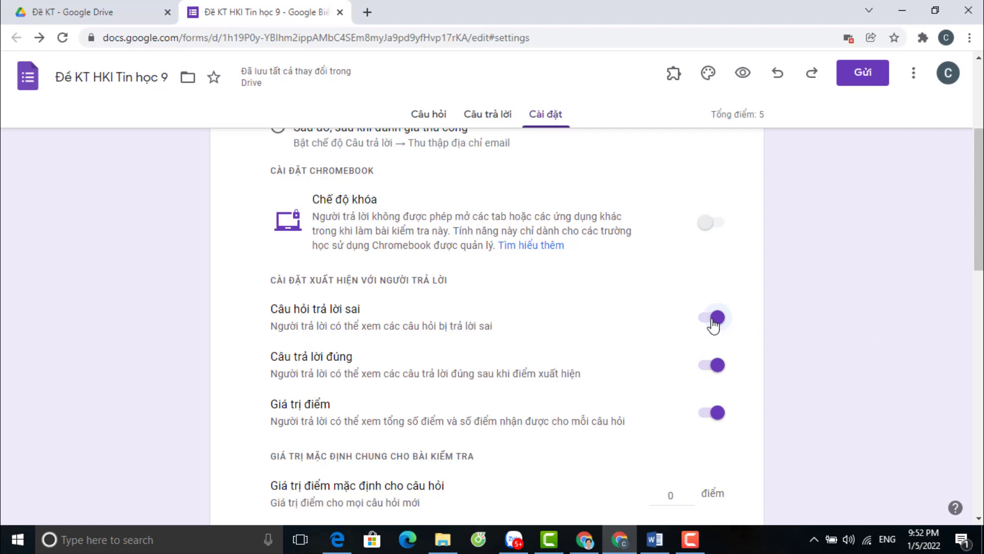
Turn on 'Giới hạn ở 1 lần trả lời' under Câu trả lời settings
scroll(774, 343, down, 4)
scroll(774, 344, down, 1)
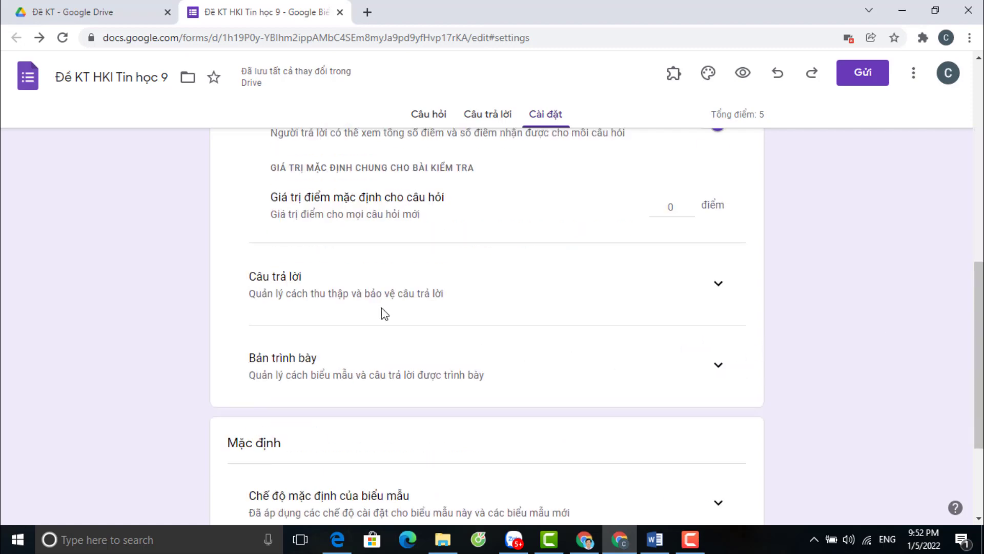
click(720, 285)
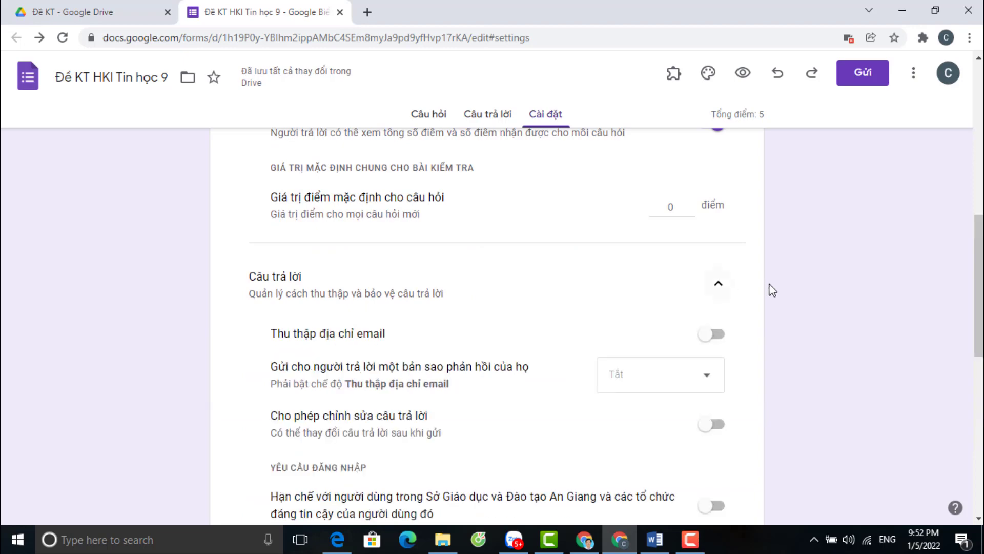
scroll(775, 279, down, 1)
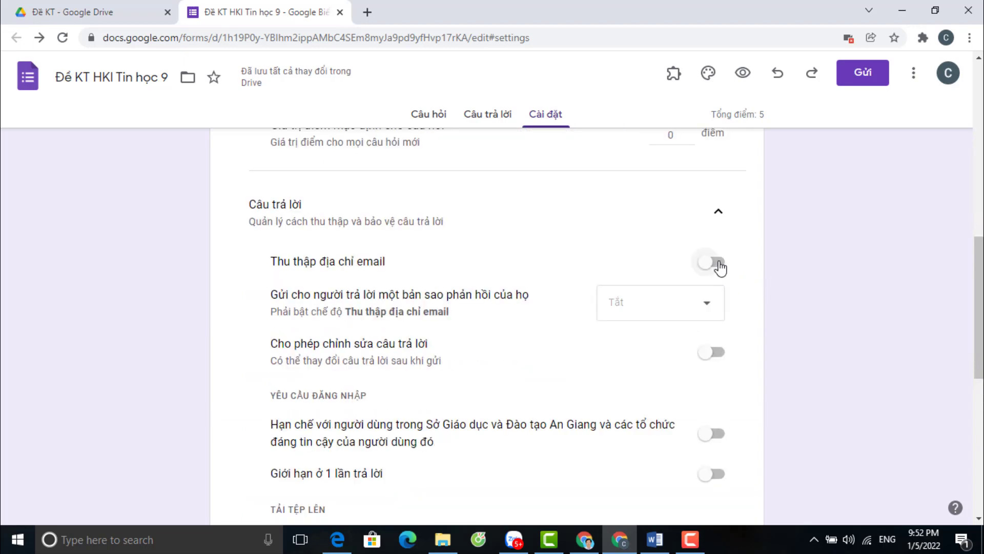
scroll(712, 365, down, 2)
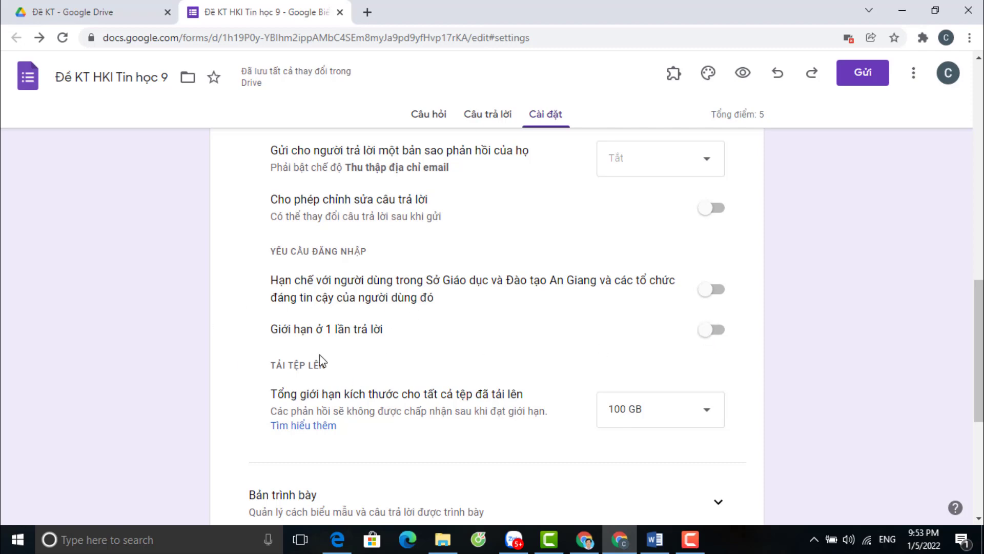
click(723, 334)
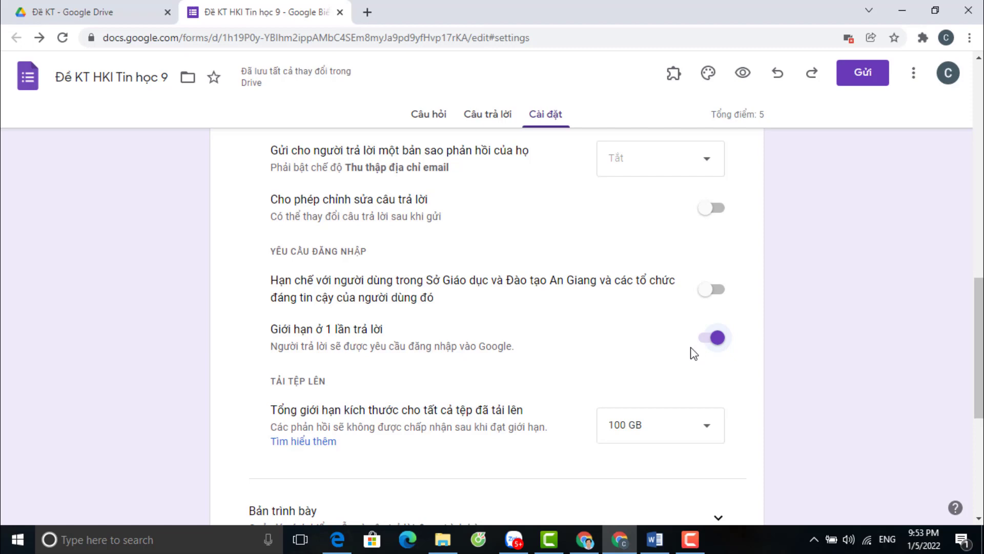
scroll(618, 367, down, 1)
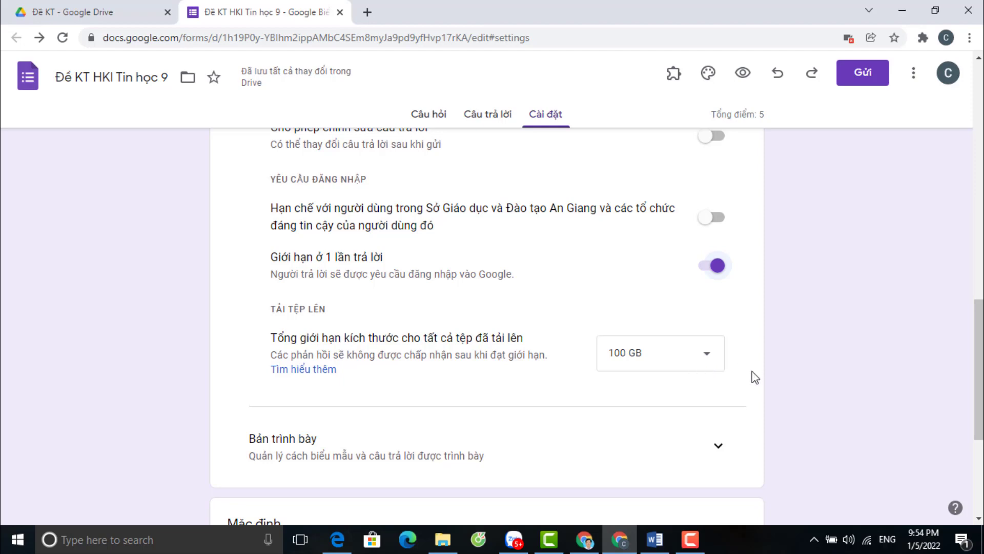
Enable 'Hiển thị thanh tiến độ' and 'Xáo trộn thứ tự của câu hỏi' under Bản trình bày
scroll(760, 398, down, 3)
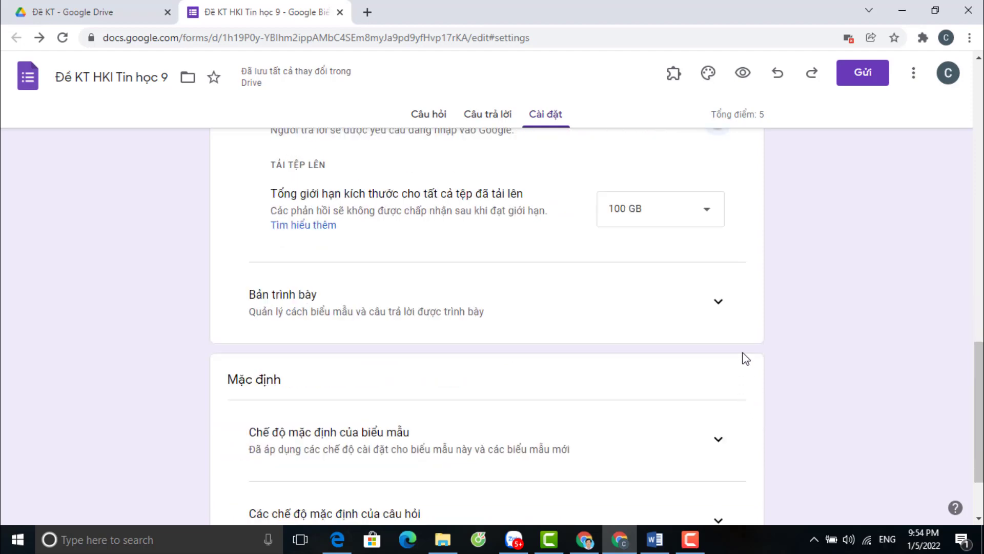
click(717, 305)
scroll(777, 354, down, 1)
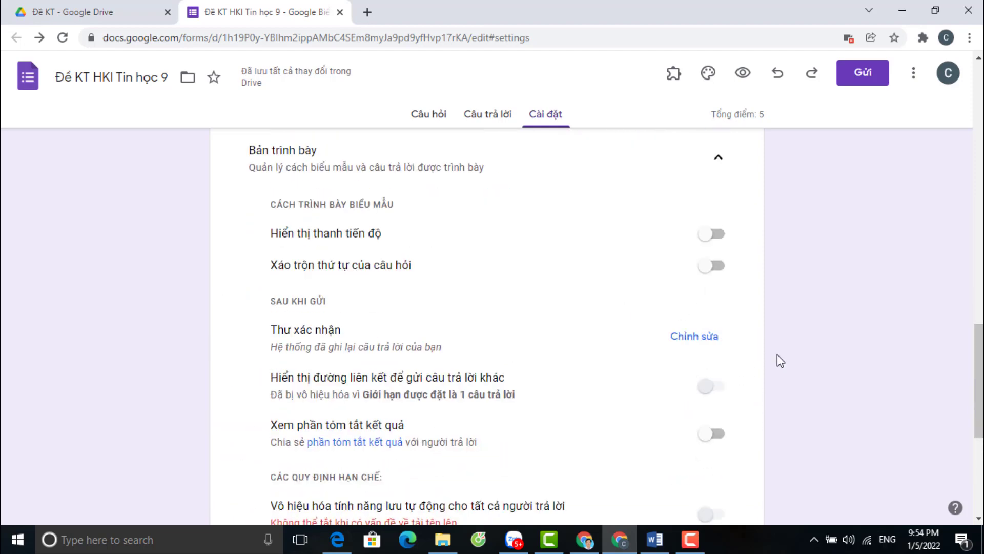
click(717, 241)
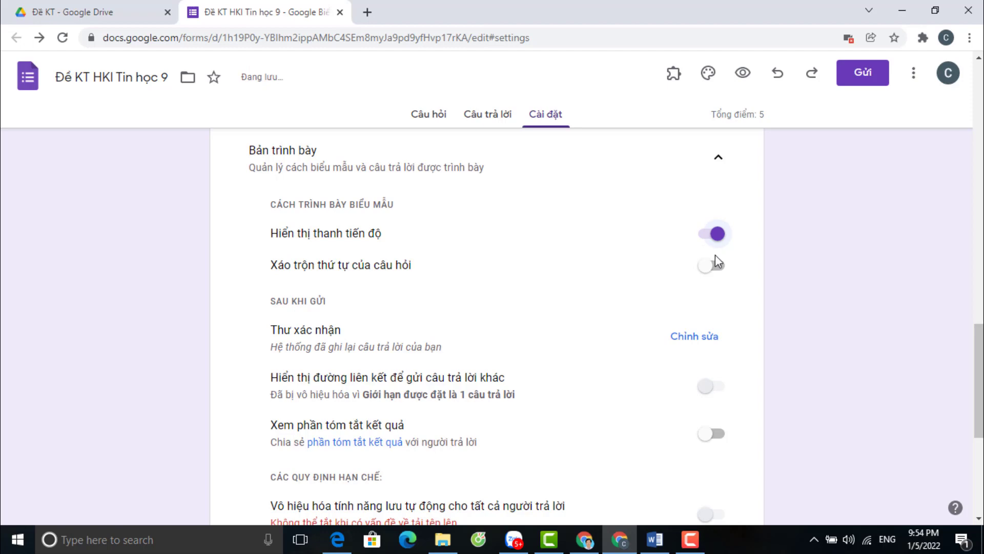
click(721, 272)
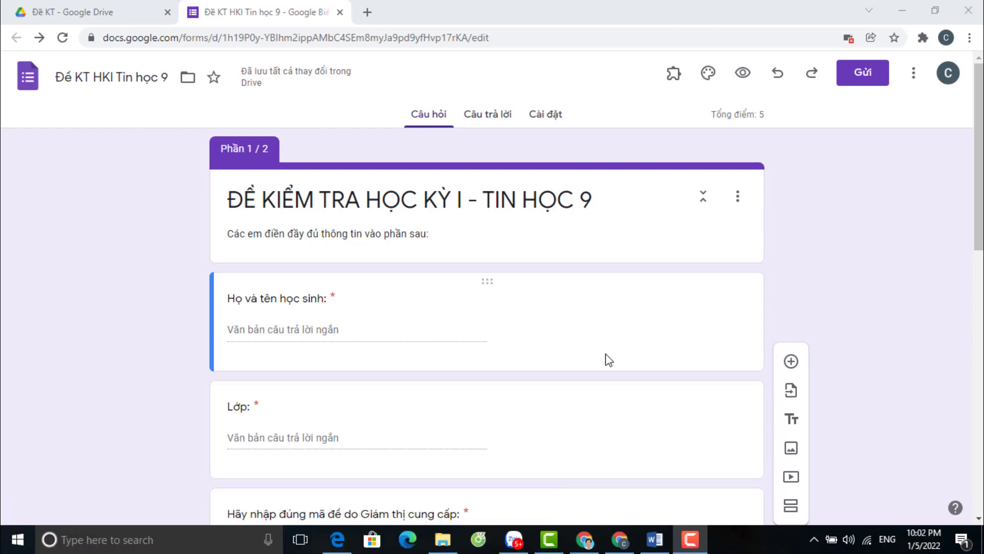
Copy the exam's link from the Gửi dialog with 'Rút ngắn URL' ticked
click(865, 75)
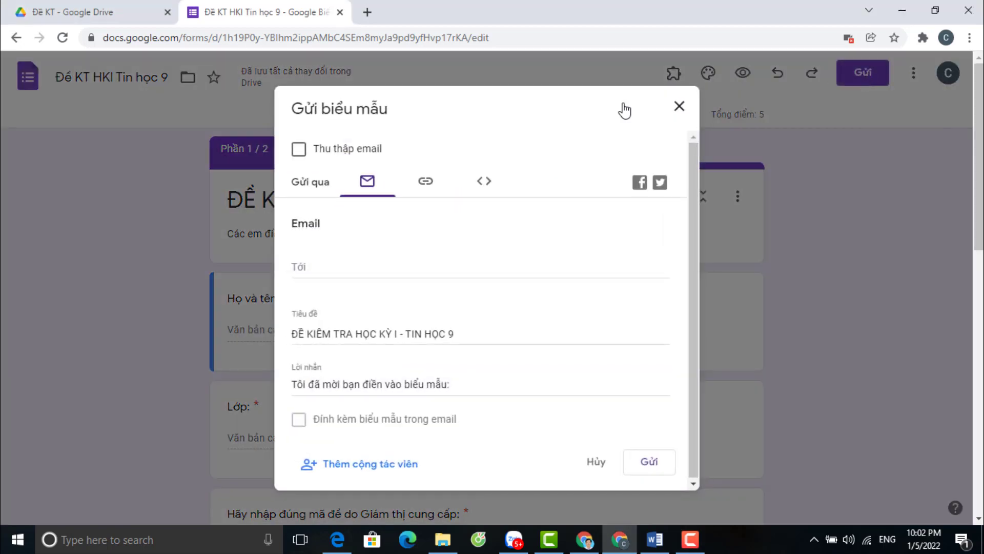
click(428, 185)
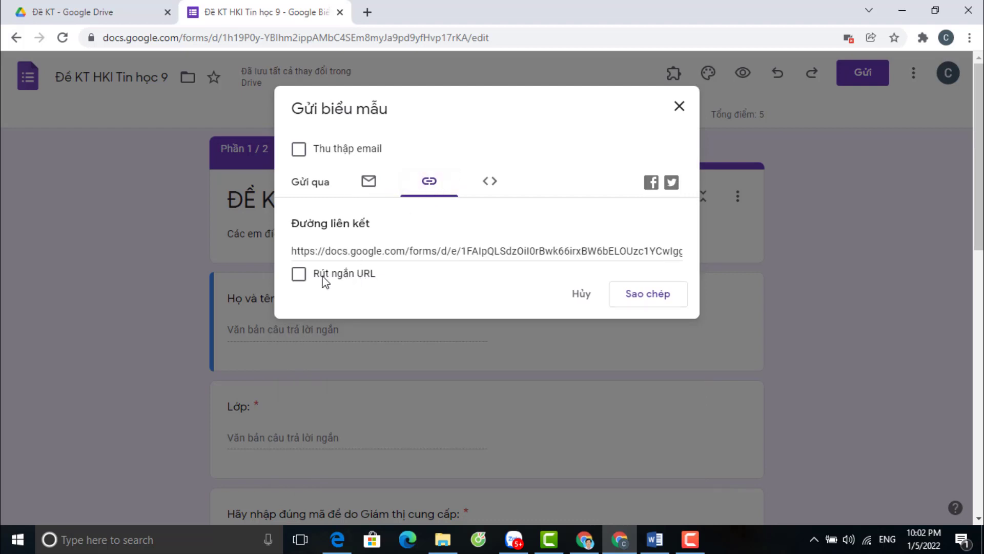
click(297, 277)
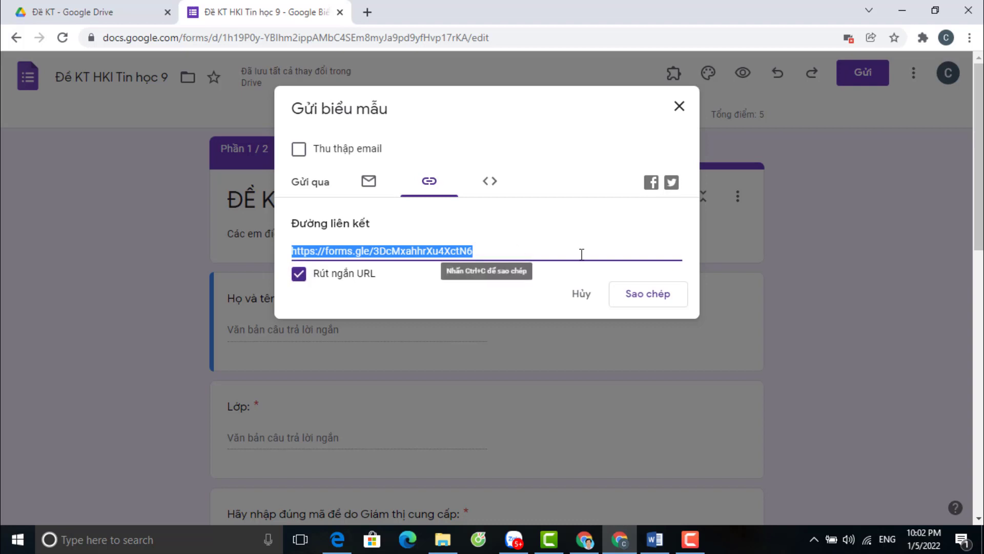
click(637, 298)
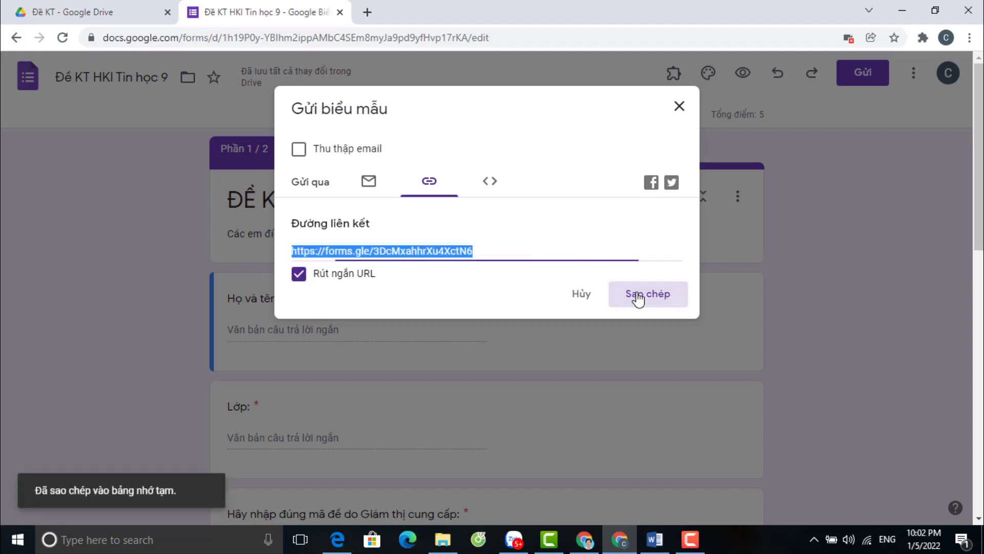